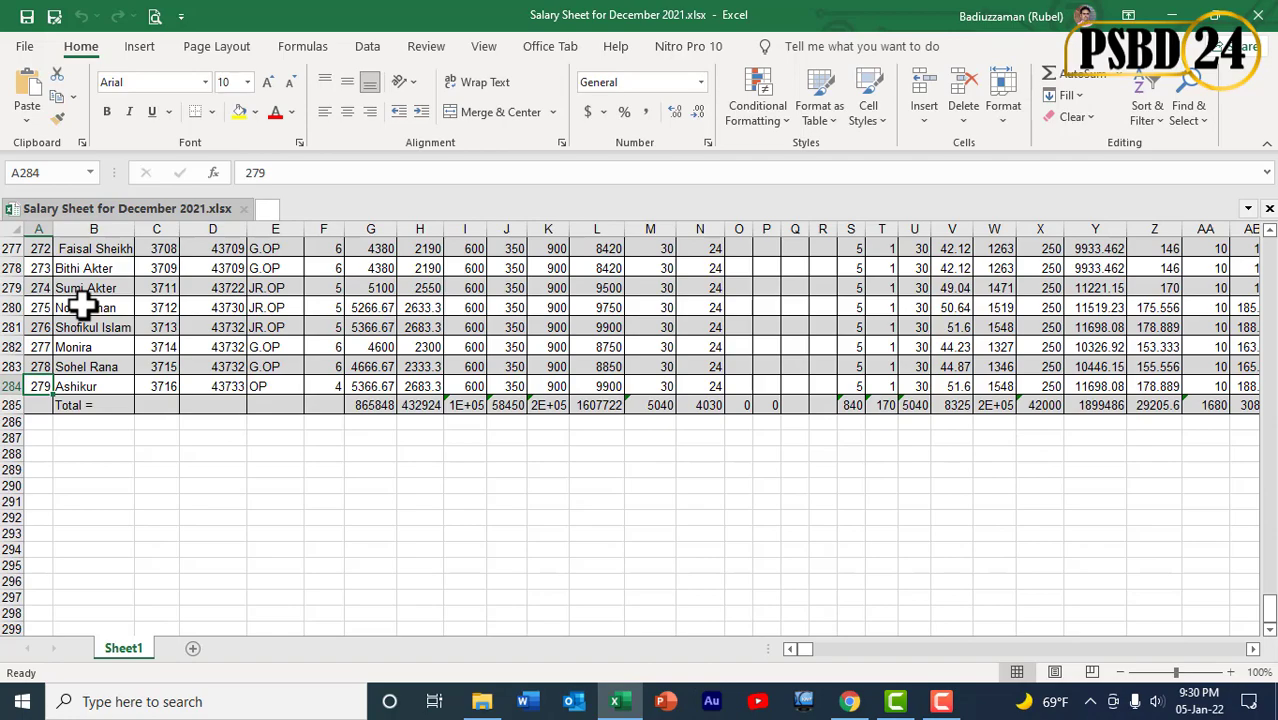
Look back through the employee rows of the December 2021 salary sheet and close the workbook.
scroll(590, 364, "up", 20)
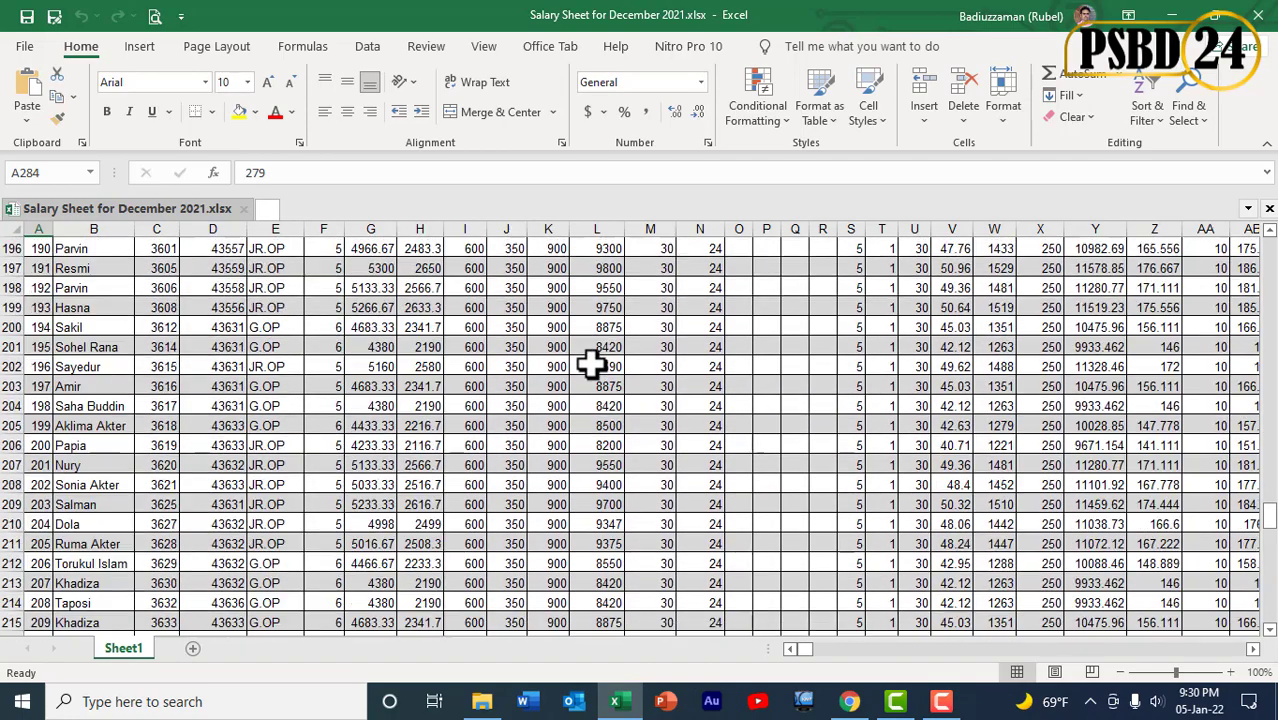
scroll(590, 364, "up", 20)
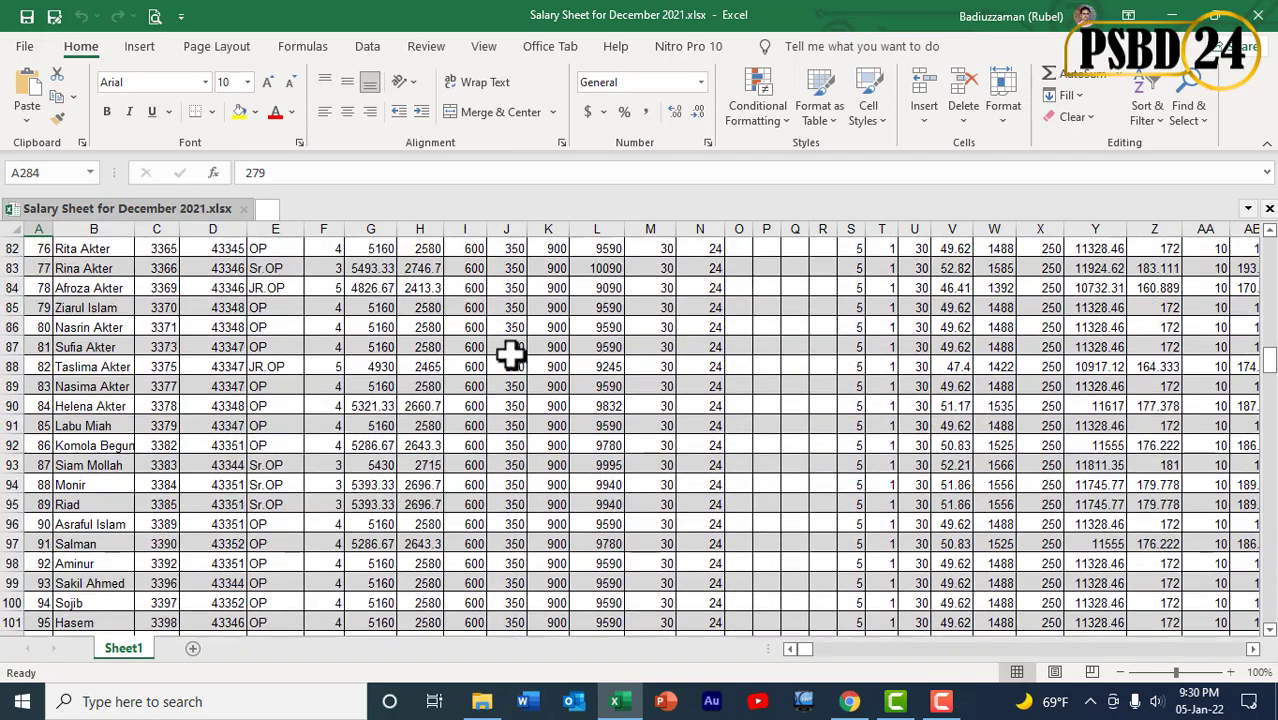
left_click(1262, 16)
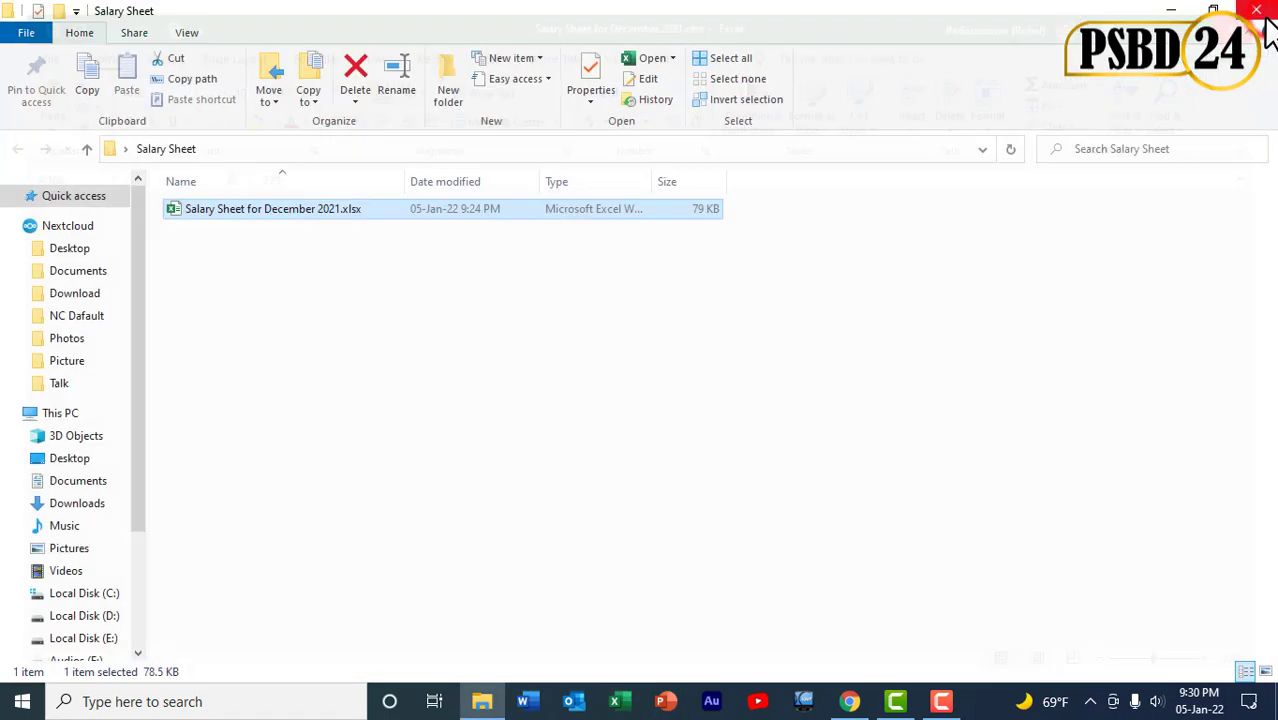
Create a Word document named "Pay Slip Format" in the Salary Sheet folder and open it.
right_click(312, 291)
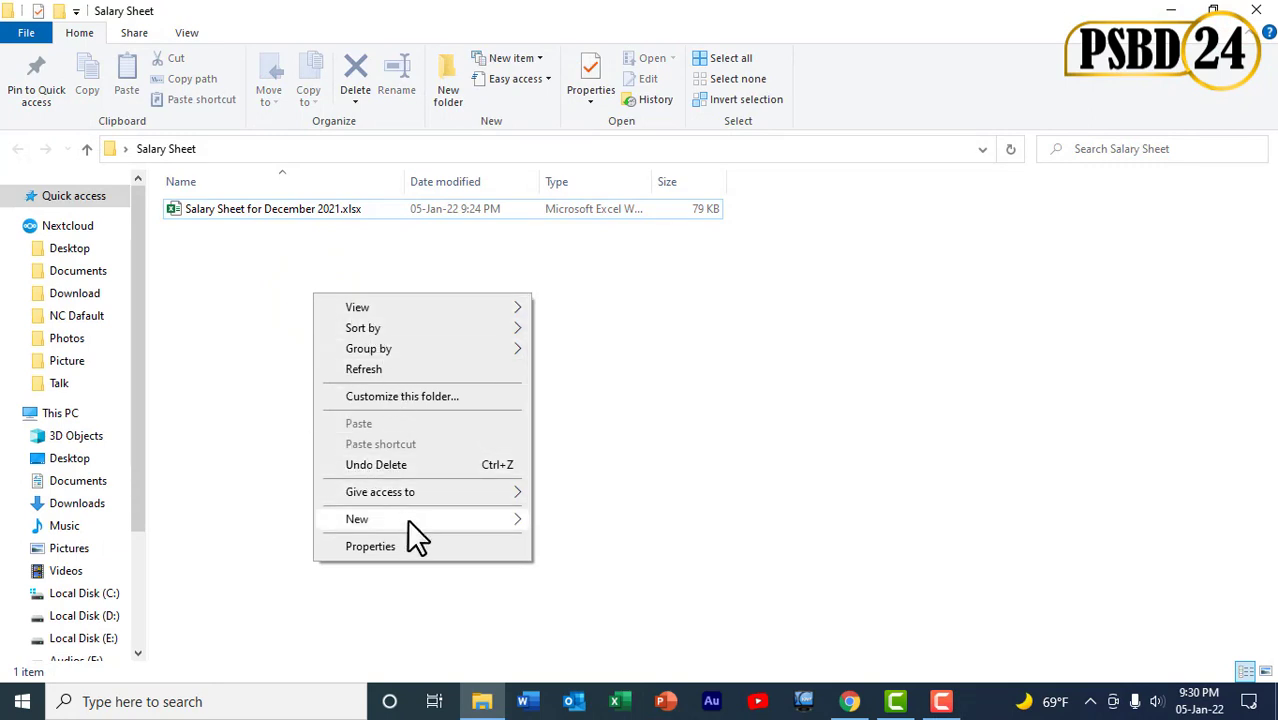
mouse_move(407, 520)
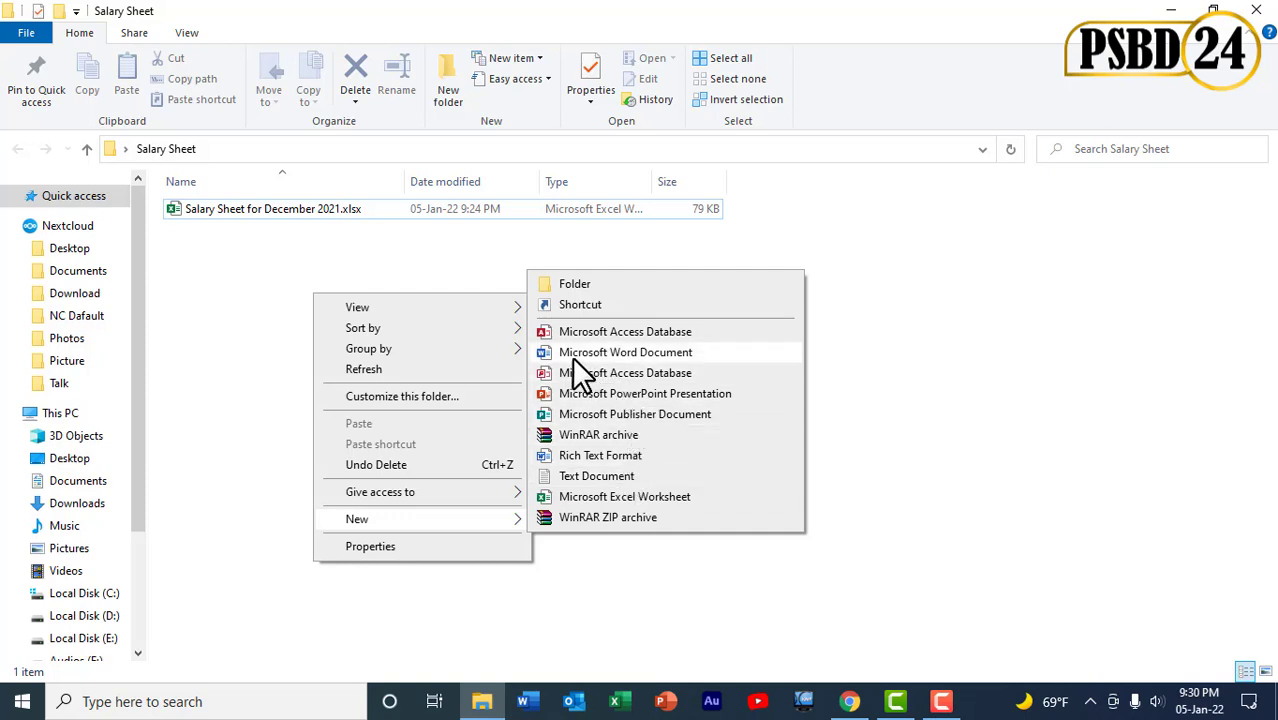
left_click(640, 352)
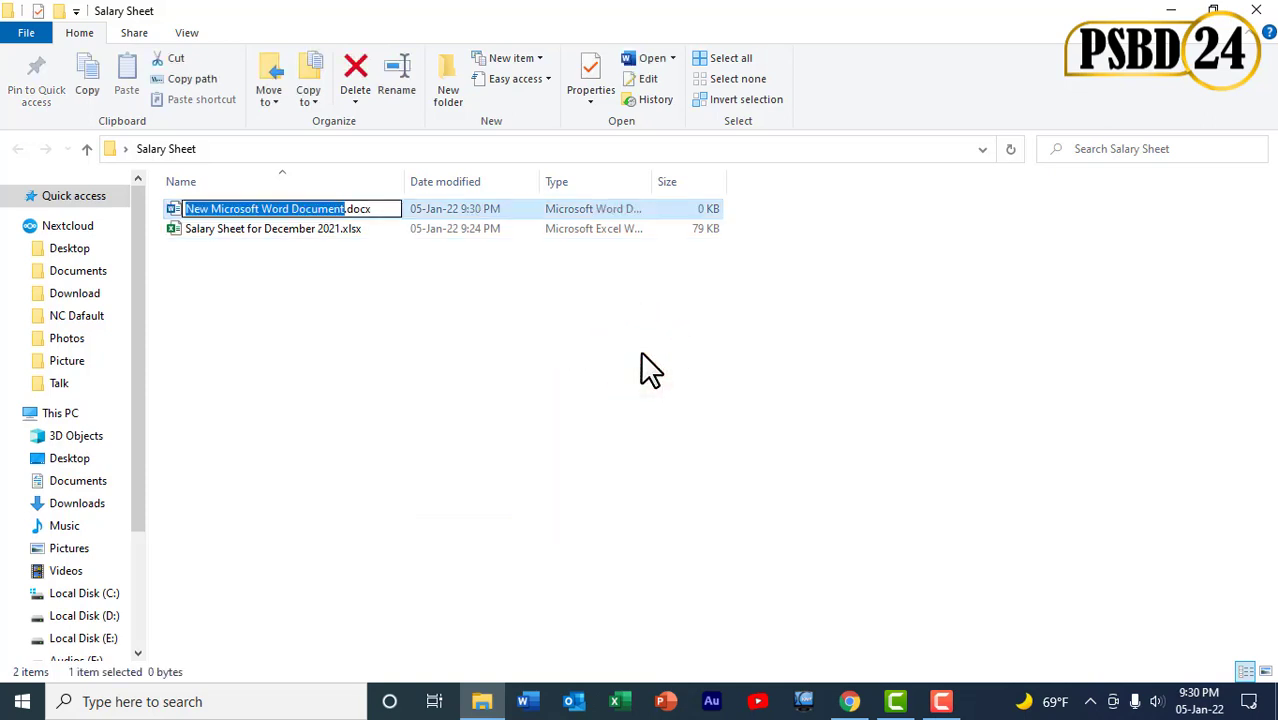
type("P")
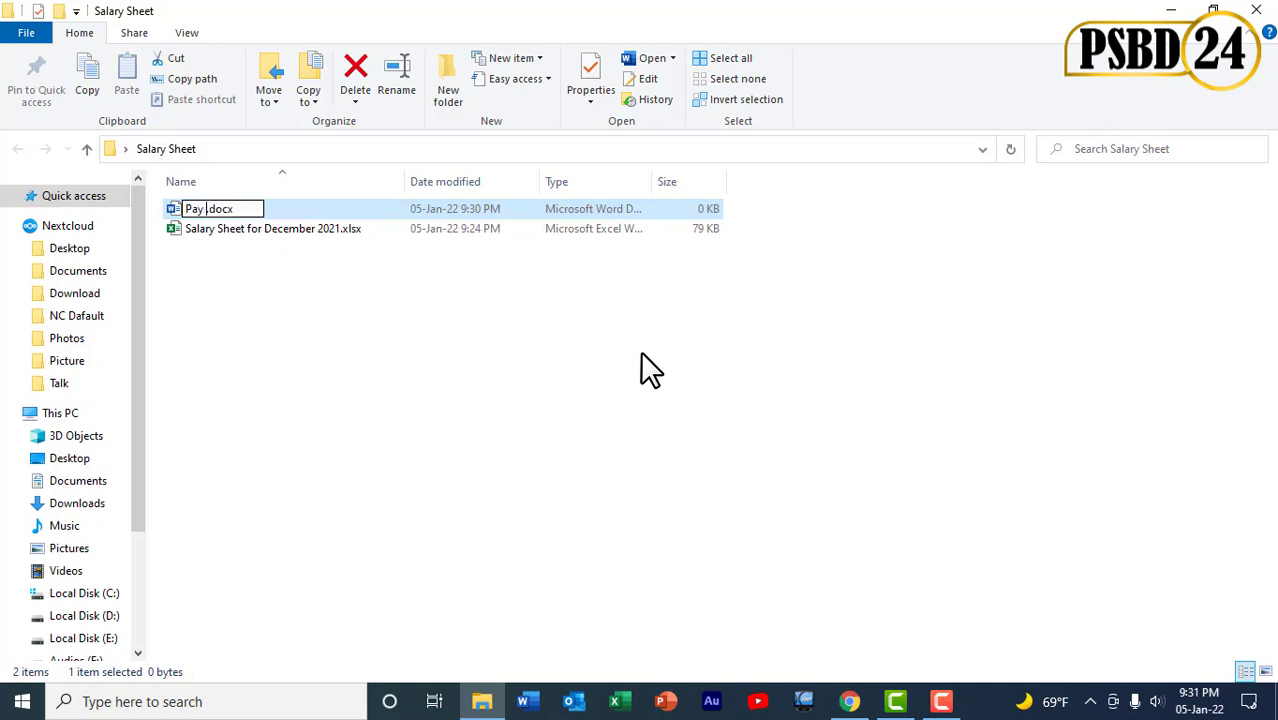
type("ay Slip Format")
left_click(397, 347)
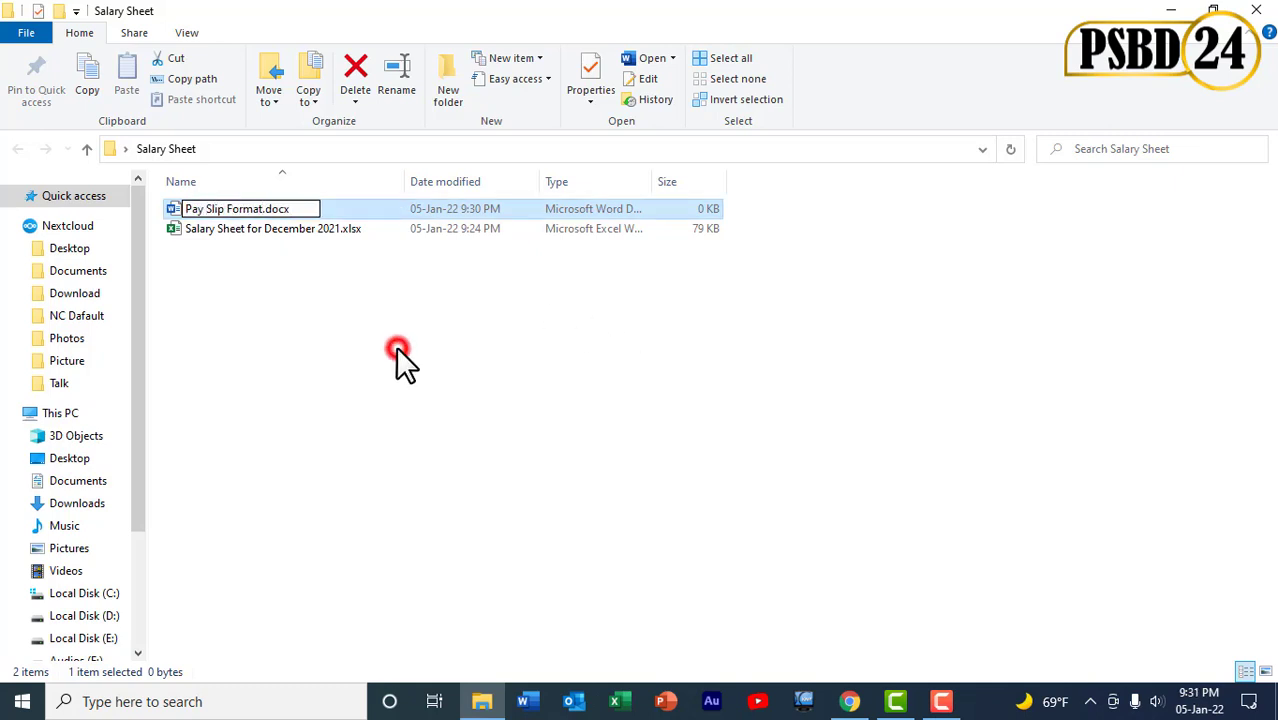
left_click(263, 208)
double_click(263, 208)
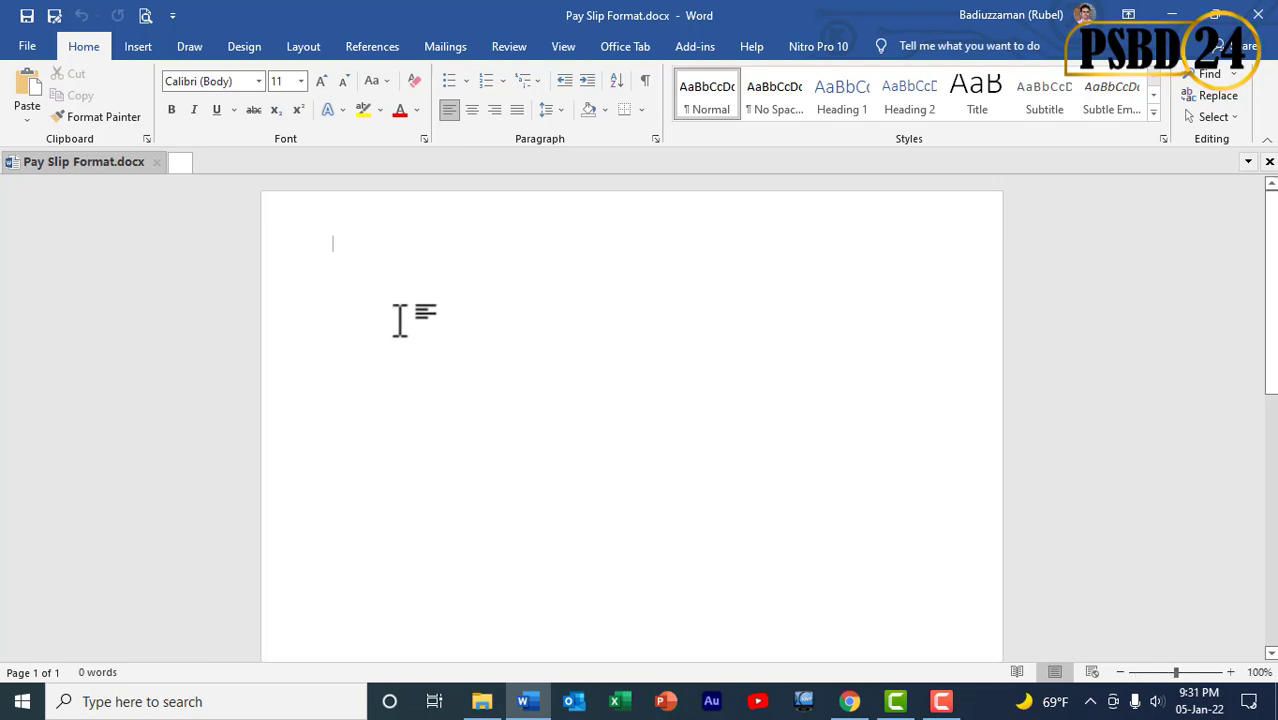
Choose the document's paper size and apply the Narrow margins of 0.5" on all sides.
left_click(313, 46)
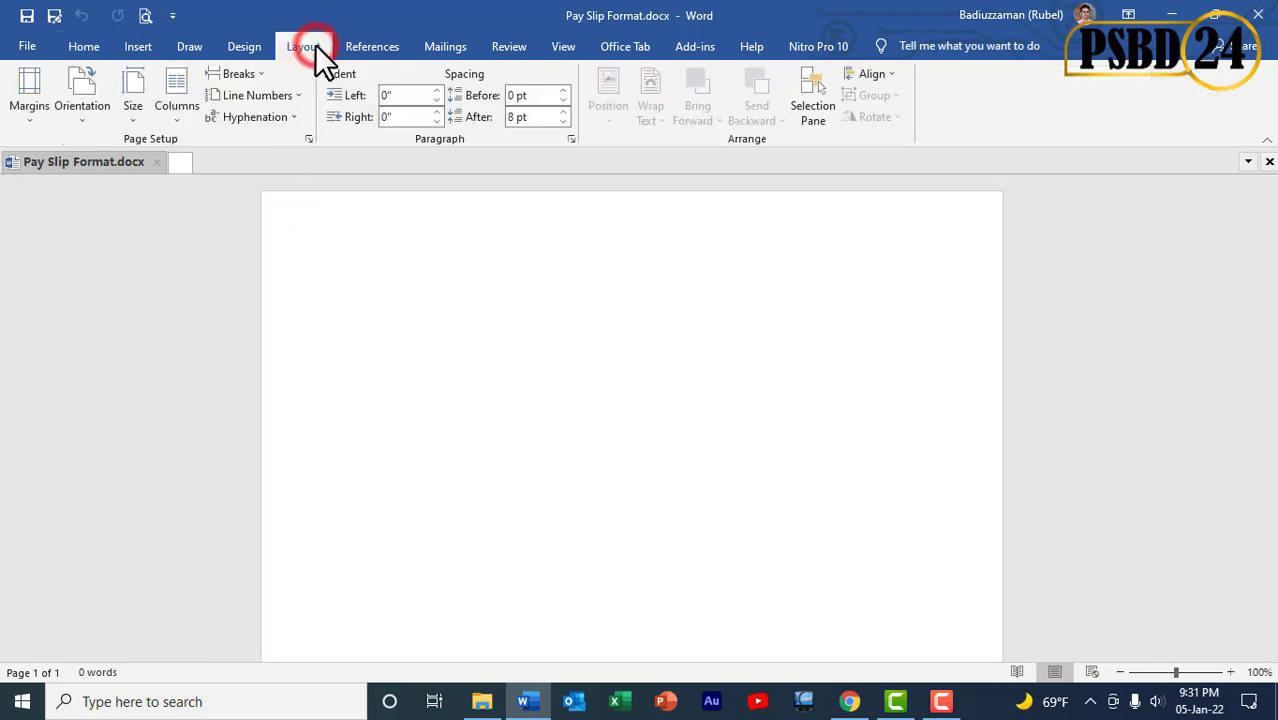
left_click(133, 111)
left_click(192, 404)
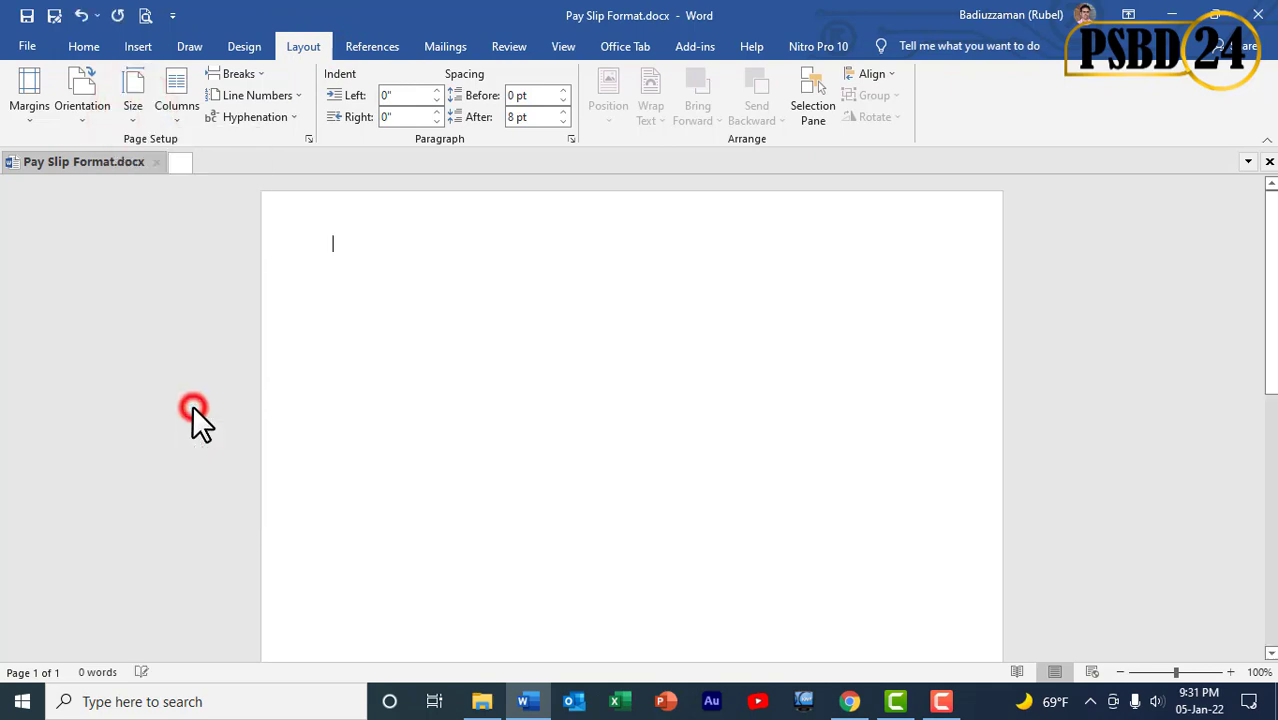
left_click(29, 118)
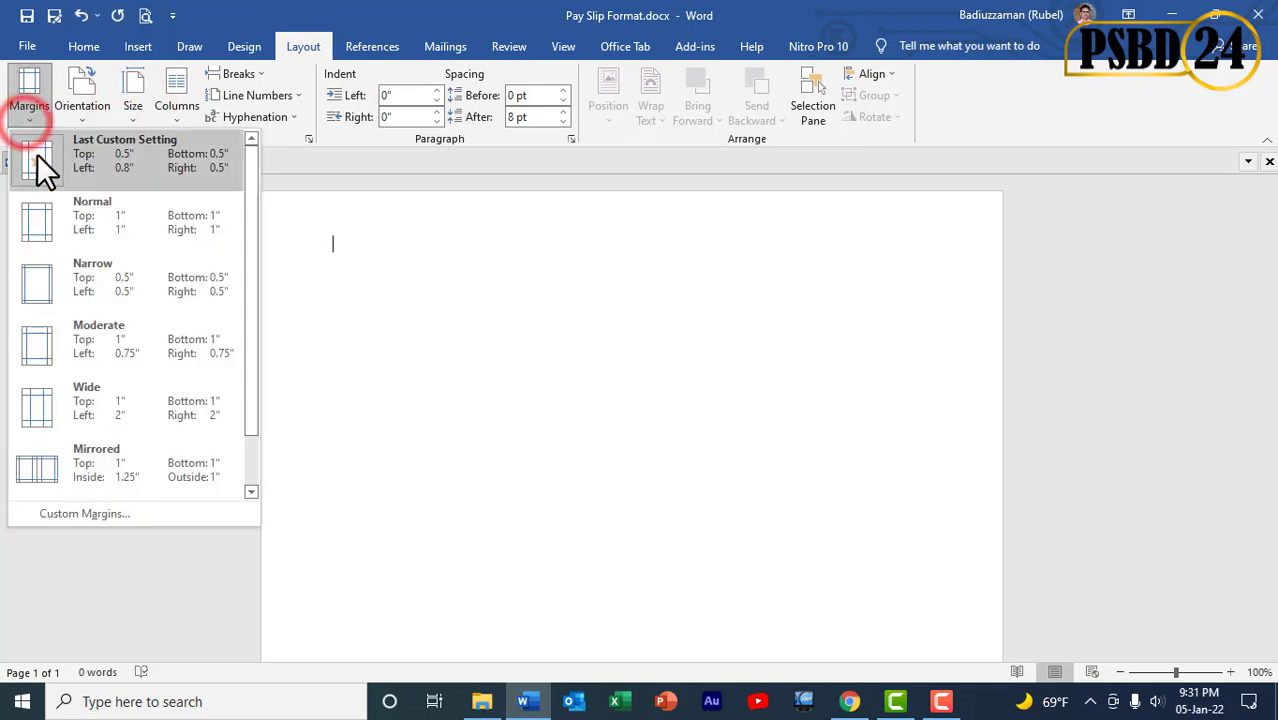
left_click(118, 294)
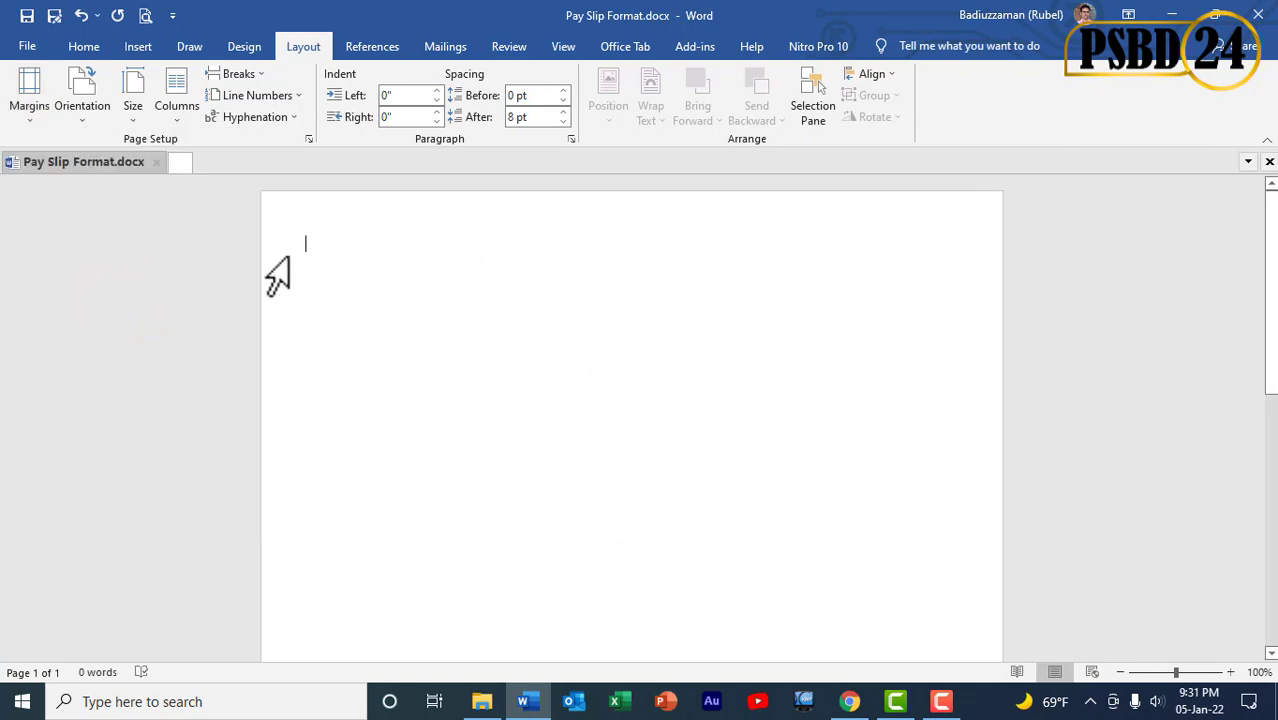
Insert a table with two columns and two rows, and stretch its second row down to the end of the page.
scroll(411, 393, "down", 1)
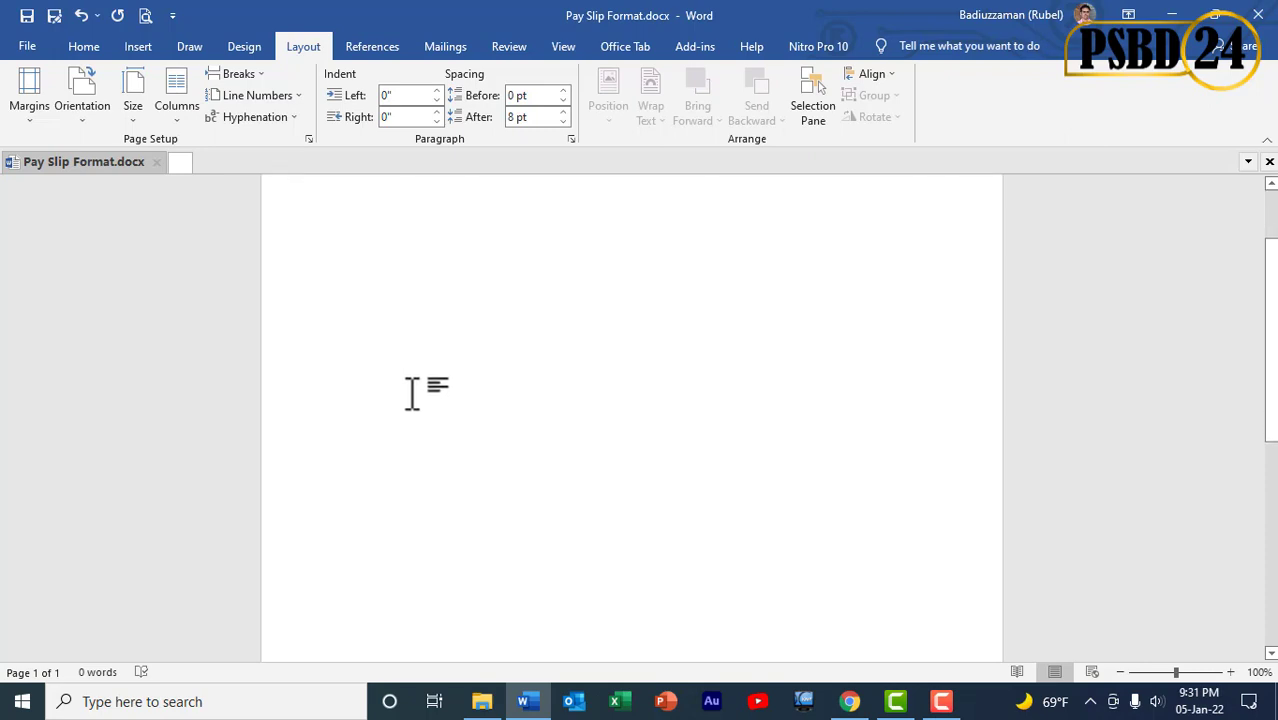
scroll(688, 516, "down", 1)
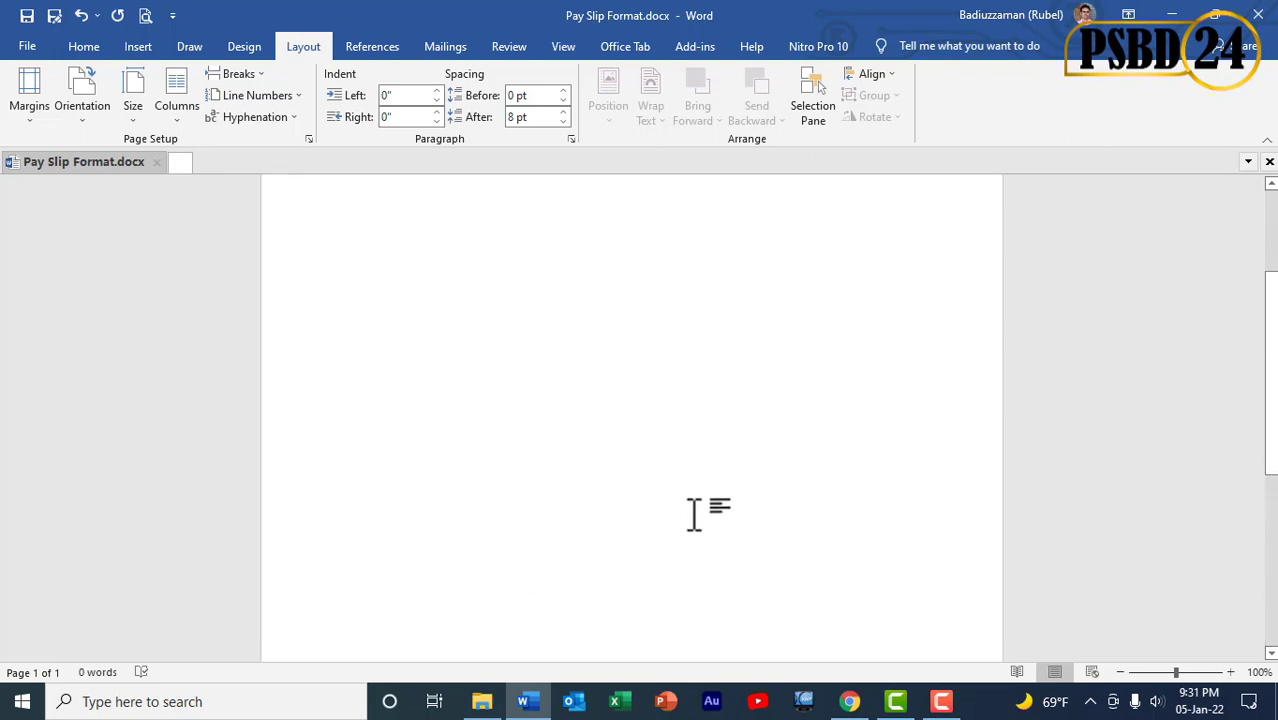
scroll(694, 515, "up", 2)
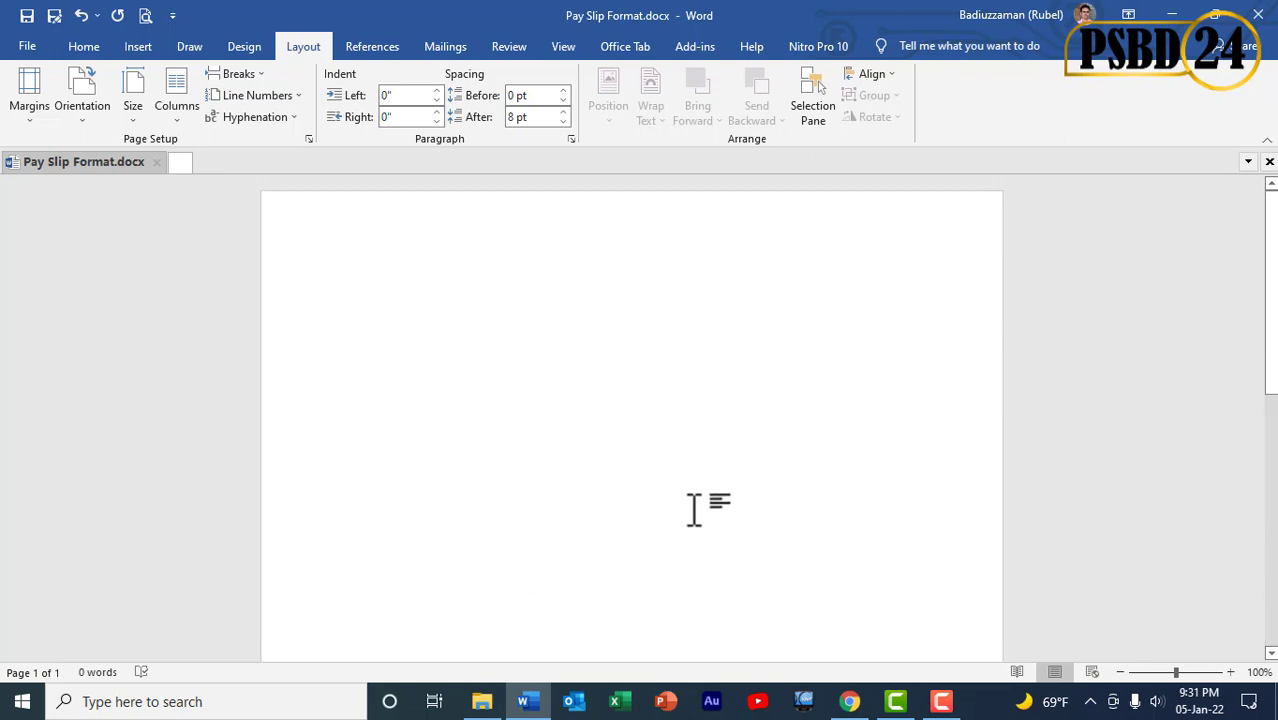
left_click(135, 44)
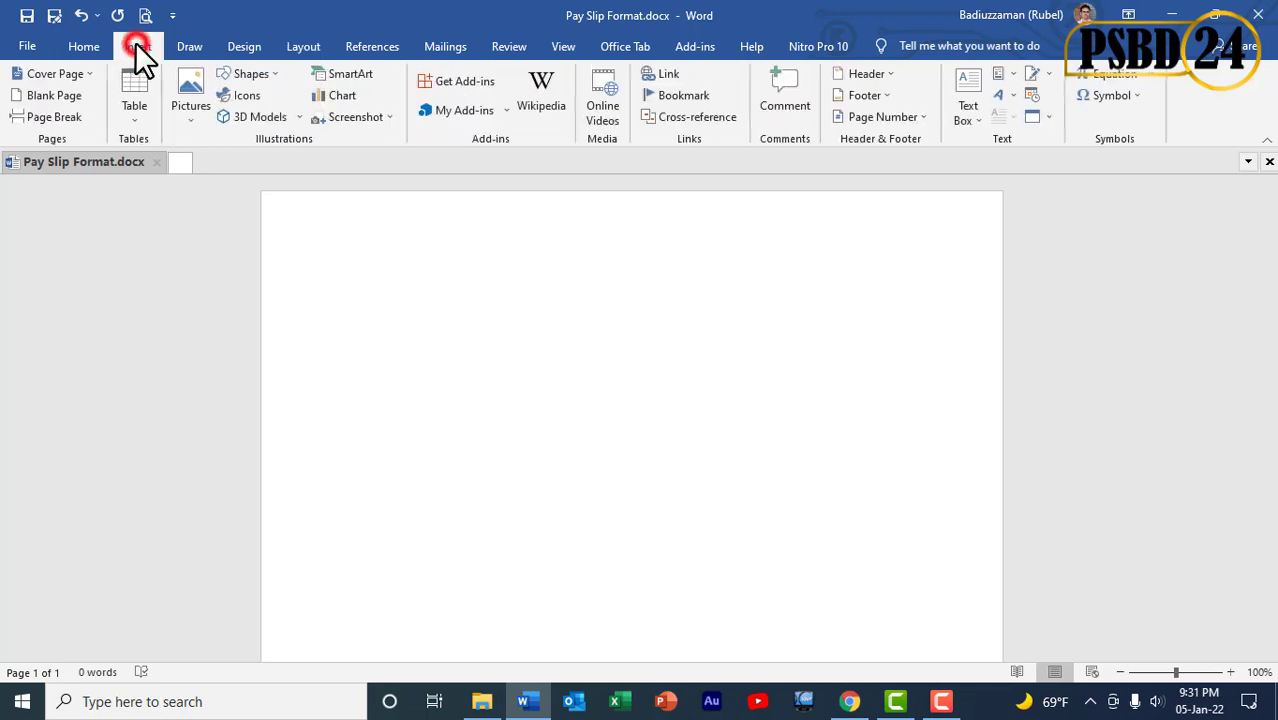
left_click(134, 121)
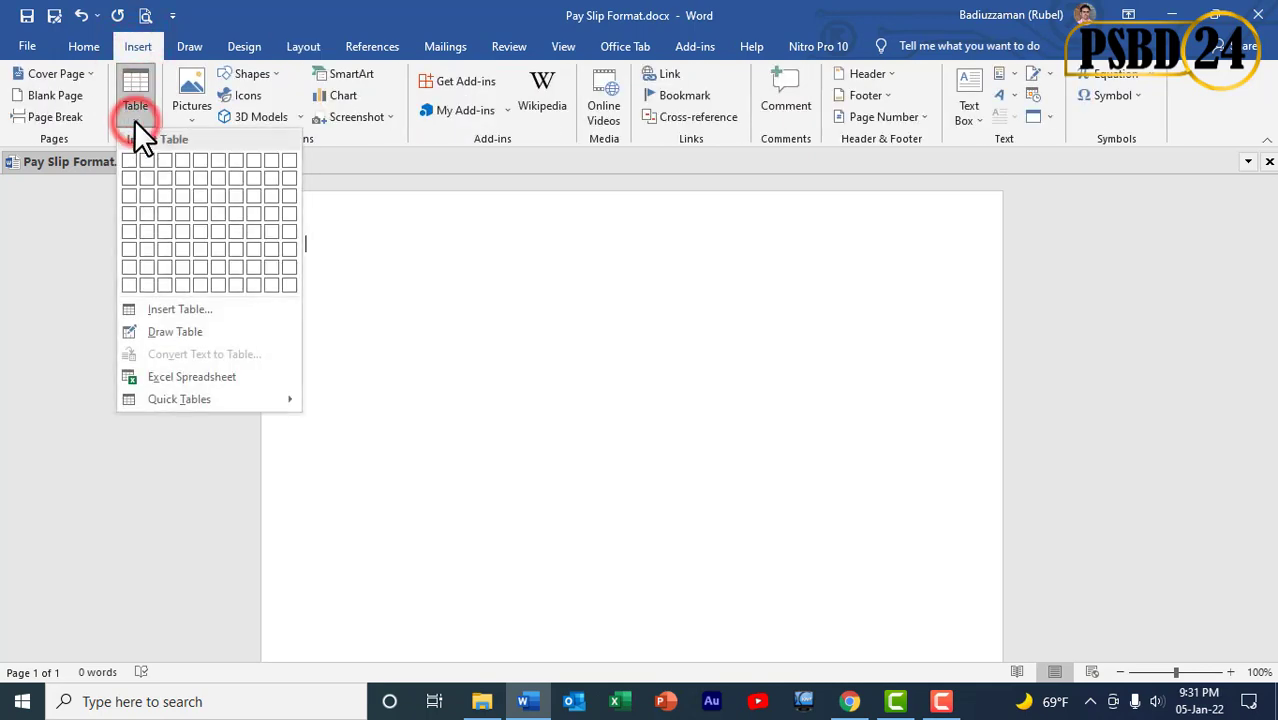
left_click(145, 174)
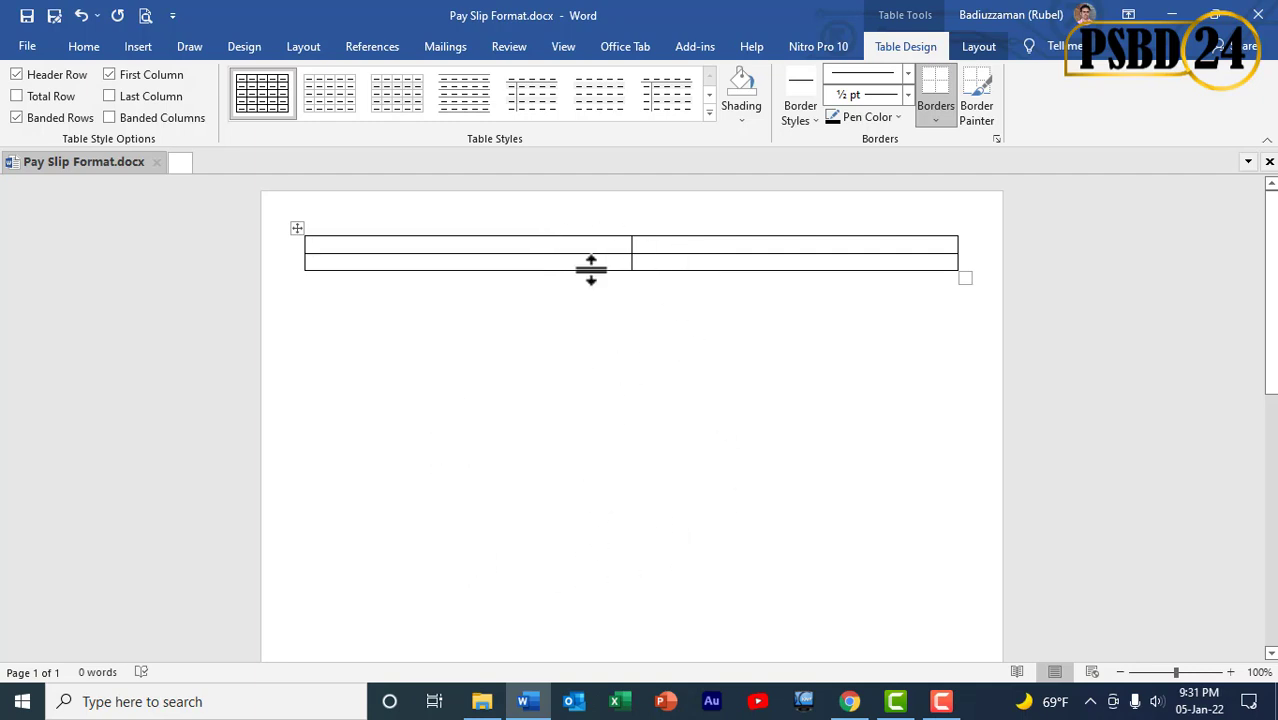
left_click_drag(590, 265, 614, 584)
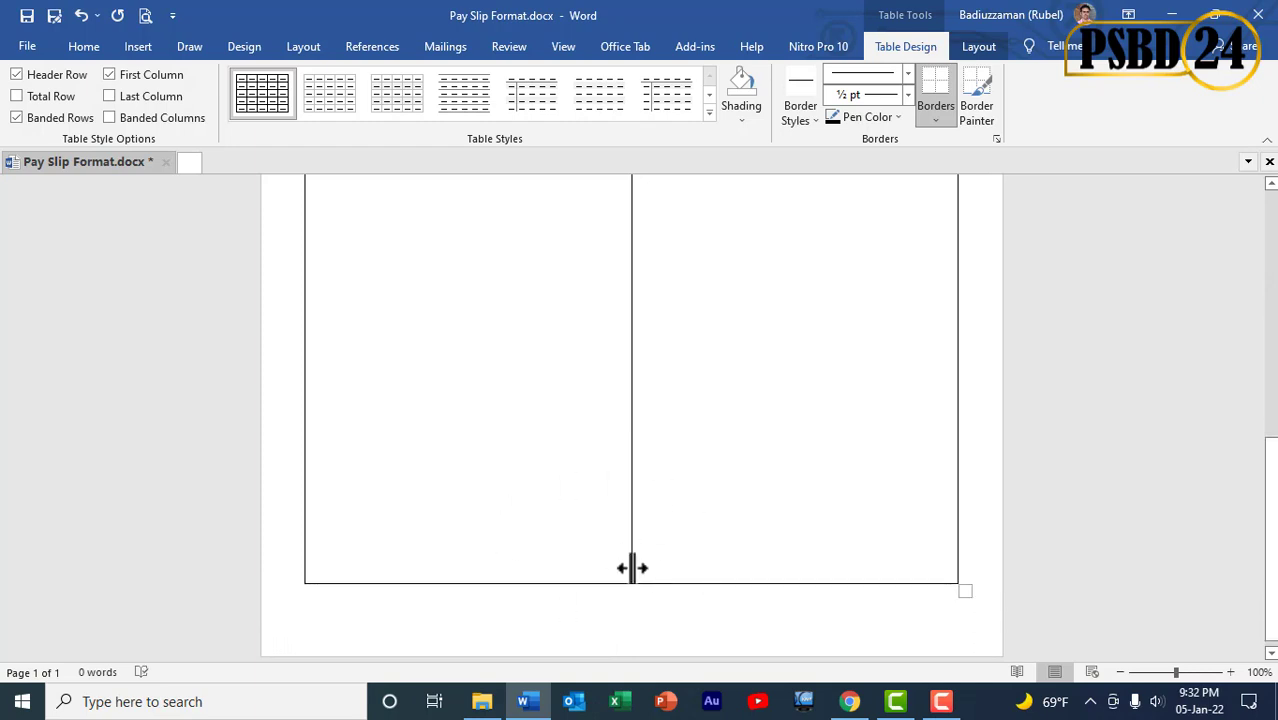
Distribute the table's two rows evenly so the page is divided into four equal cells.
scroll(600, 505, "up", 5)
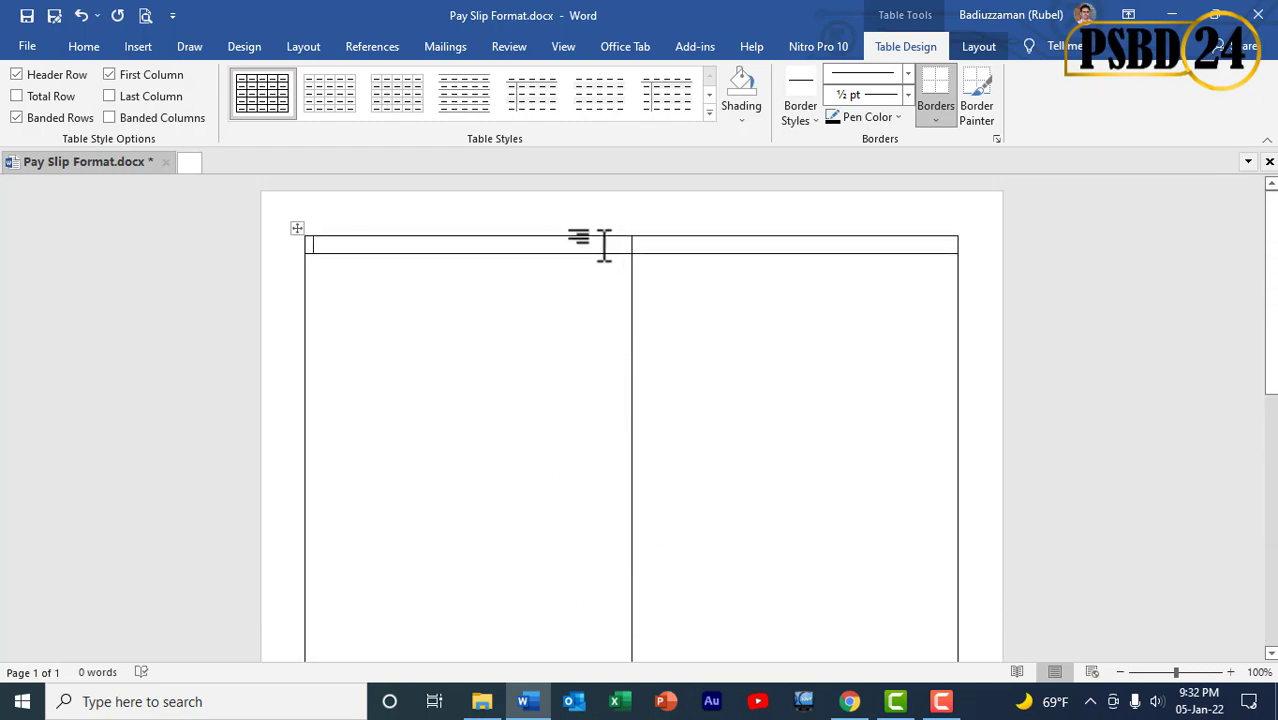
left_click_drag(603, 244, 645, 268)
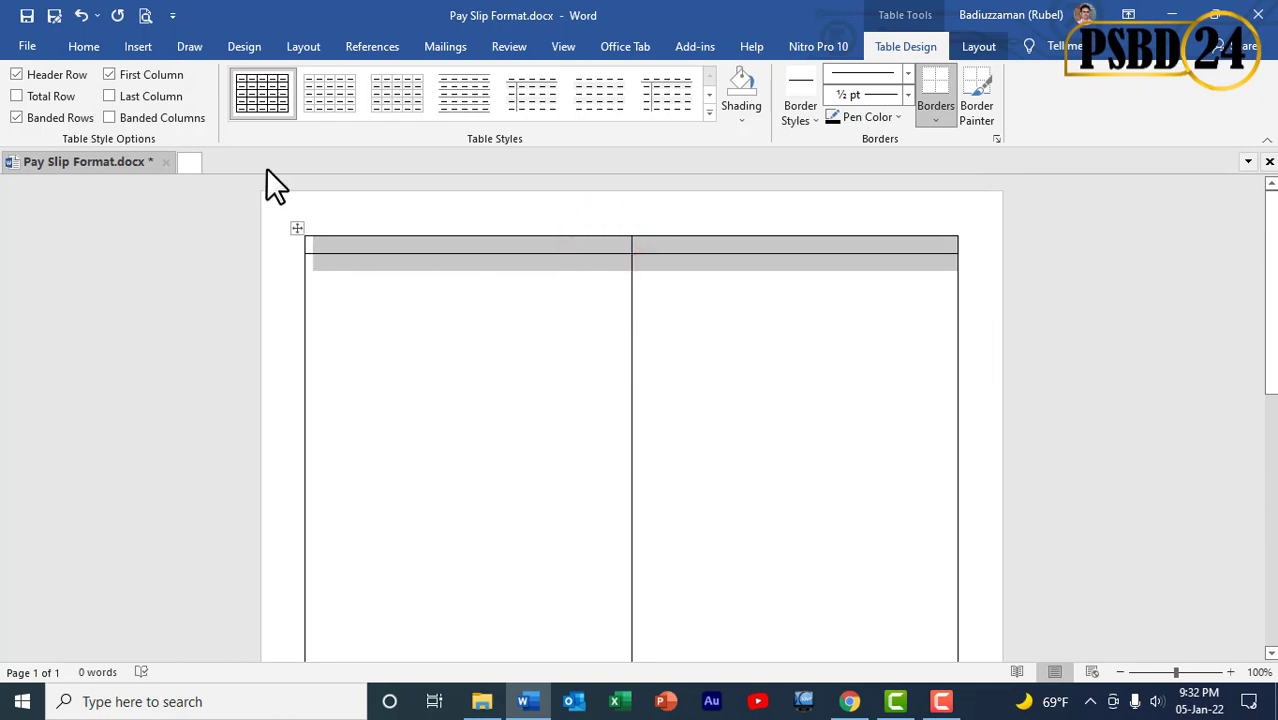
left_click(967, 45)
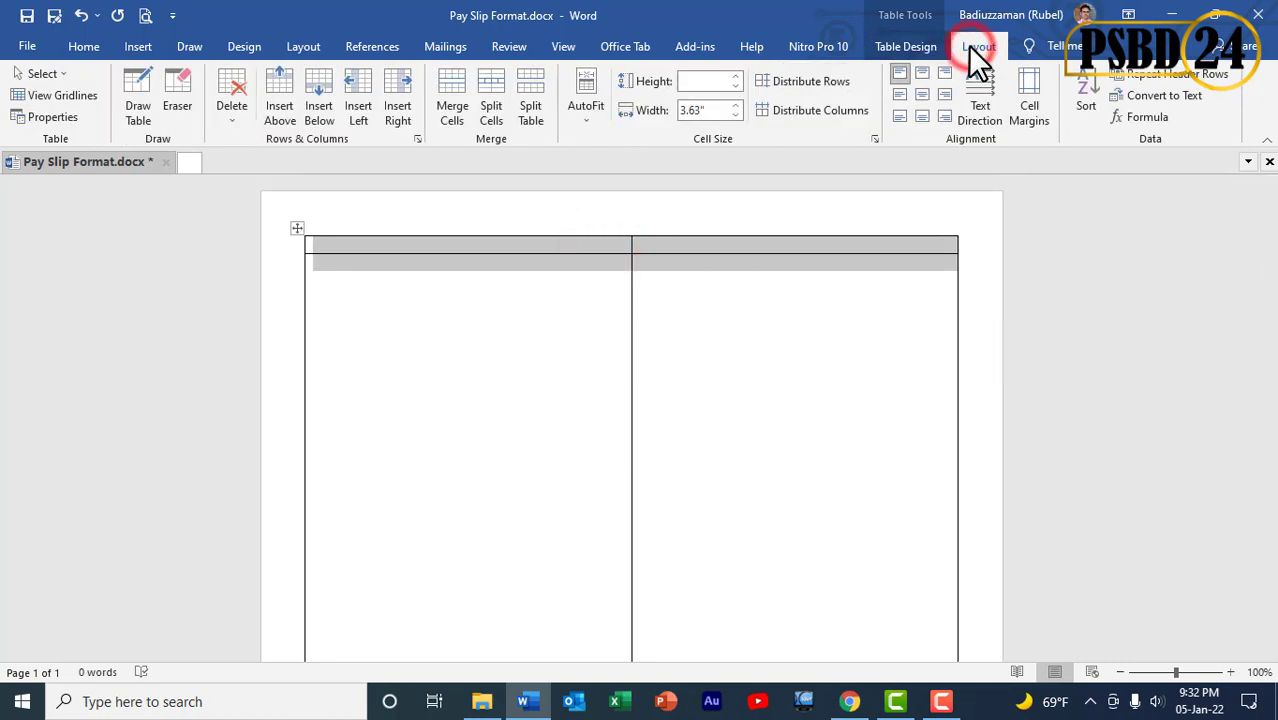
left_click(789, 80)
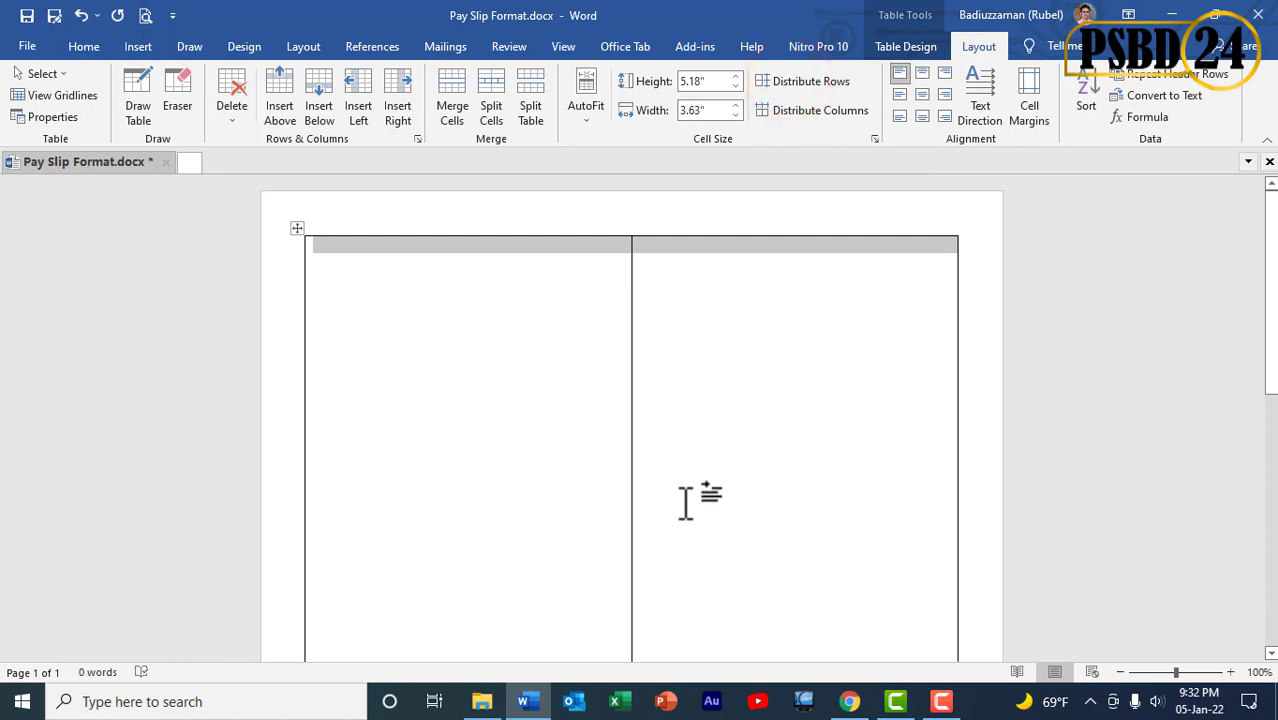
left_click(693, 434)
scroll(713, 430, "down", 9)
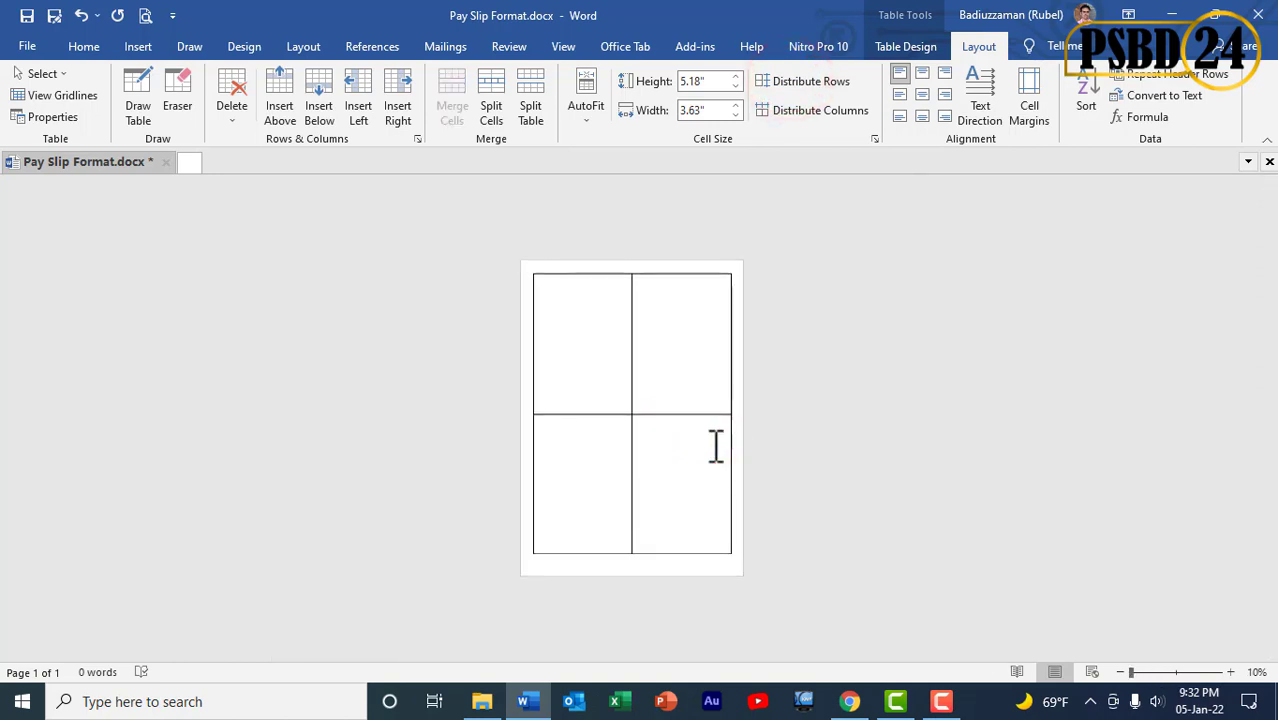
scroll(711, 452, "up", 3)
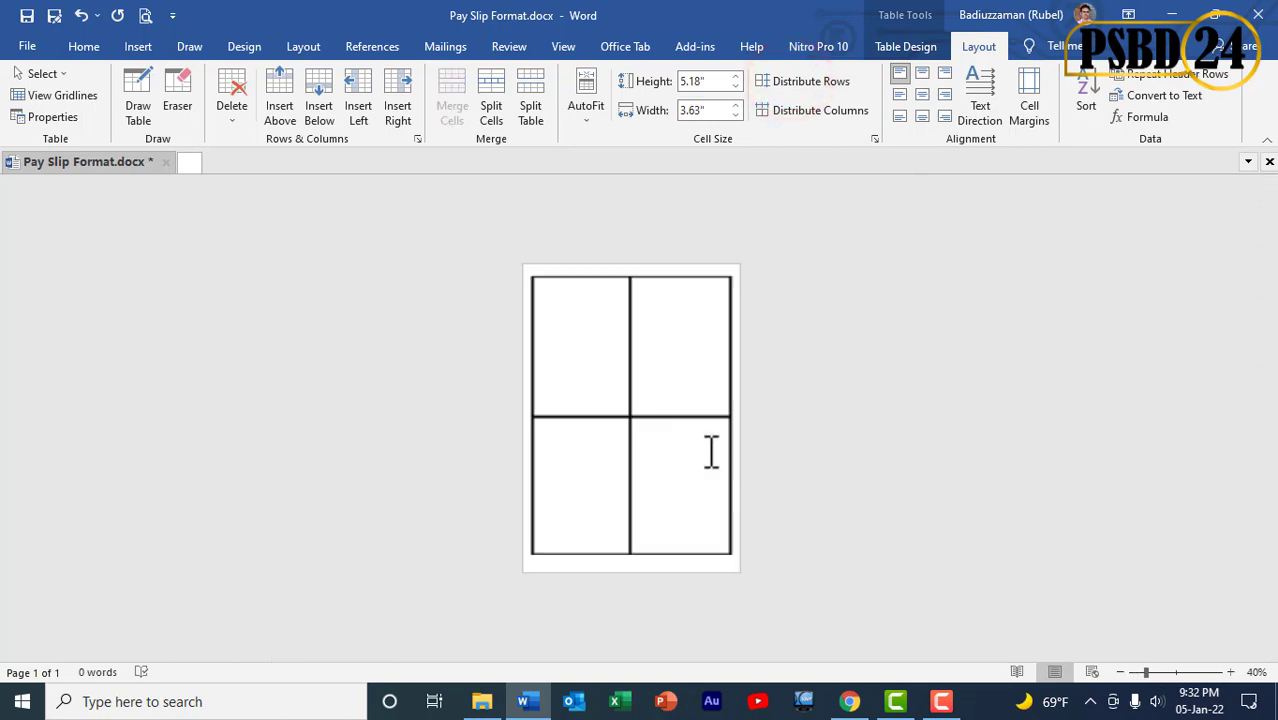
scroll(711, 452, "up", 5)
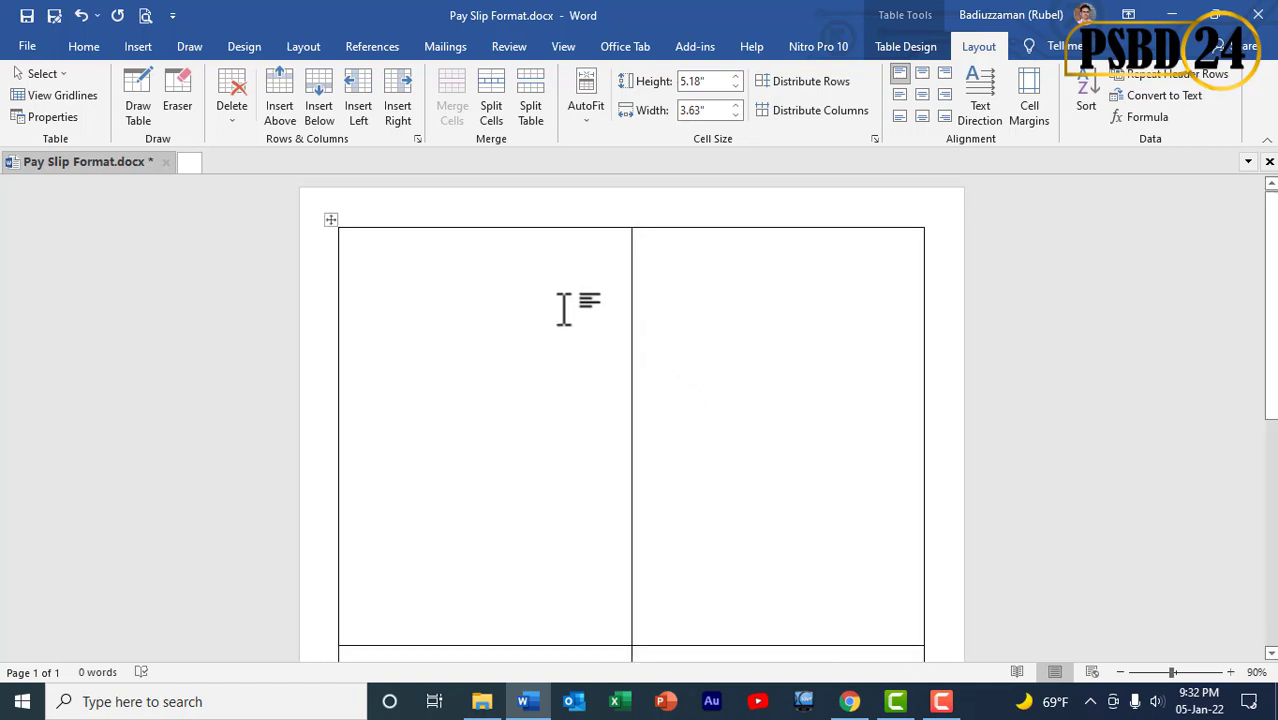
Enter "Union Knitting & Dyeing Ltd." and "Pay Slip for December 2021" on two lines in the table's first cell.
left_click(516, 276)
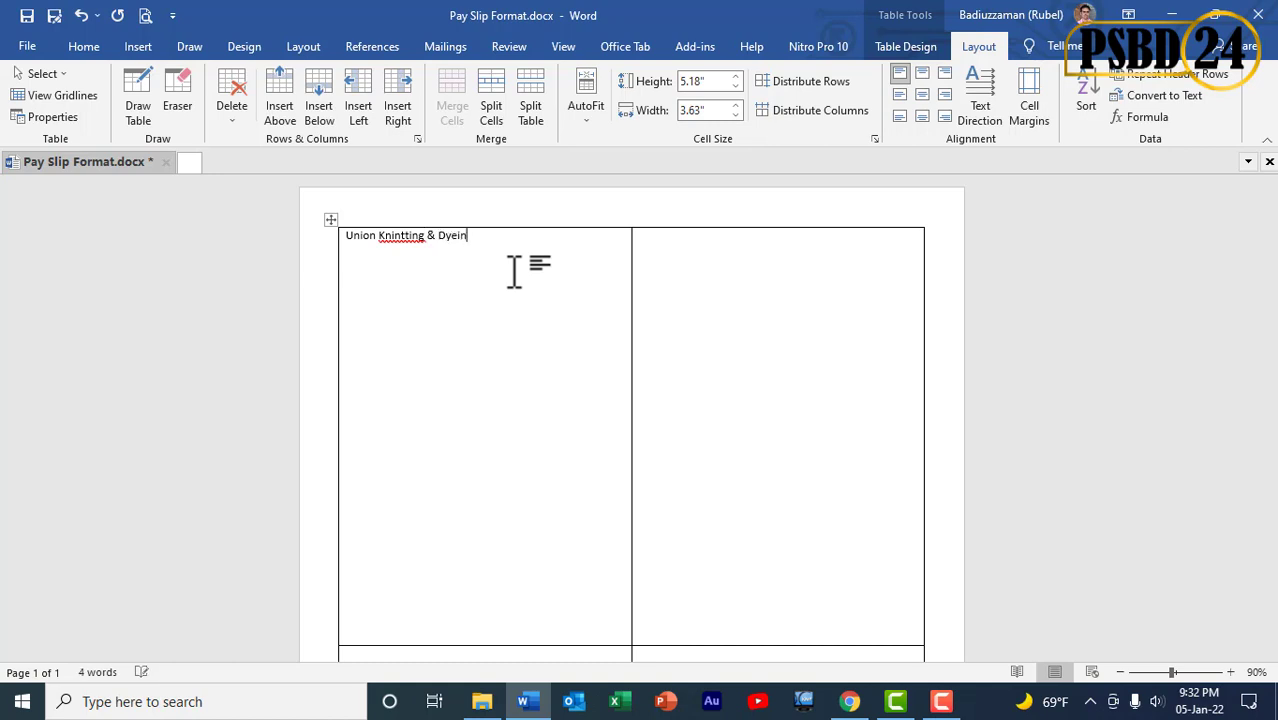
type(".")
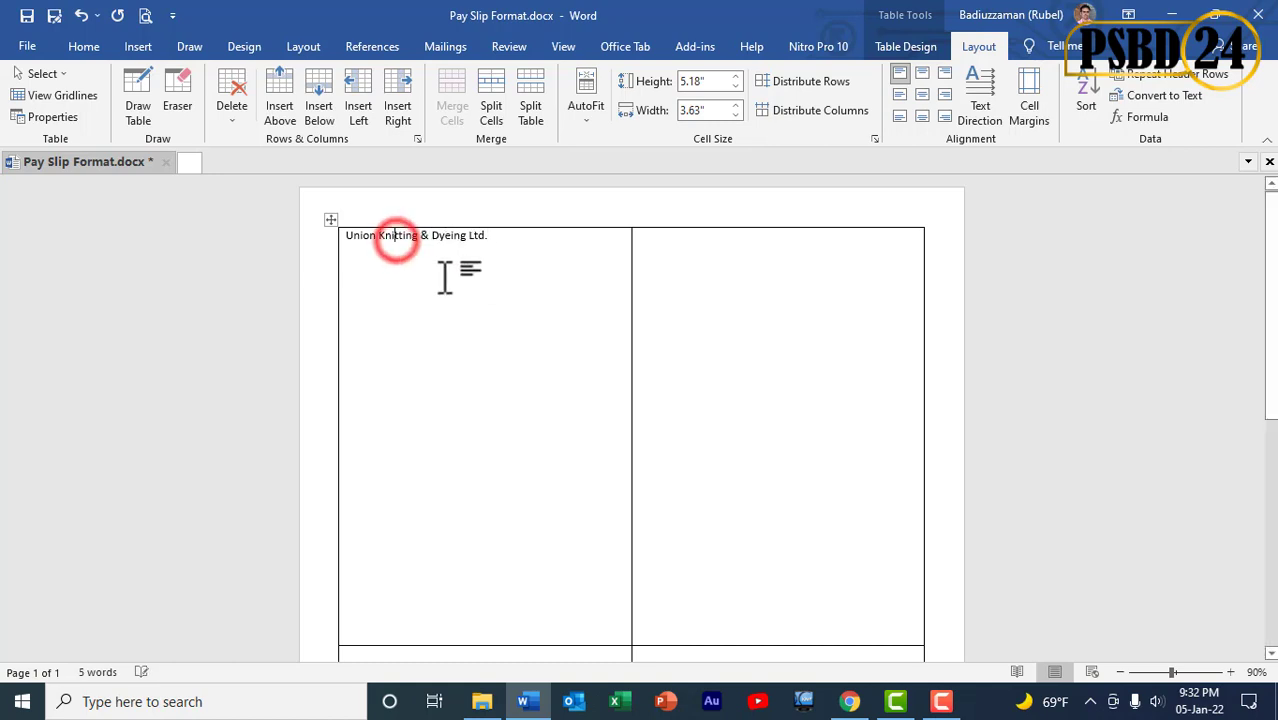
key("Return")
type("Pay Slip for")
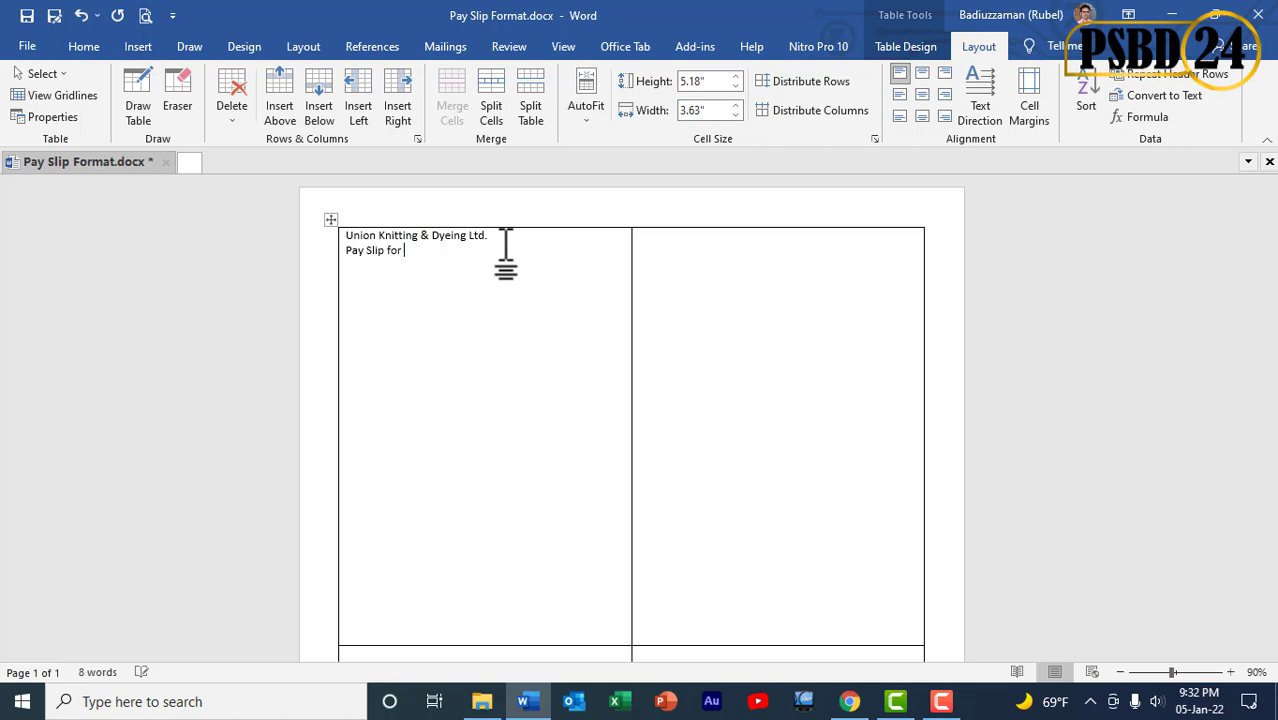
type("Decem")
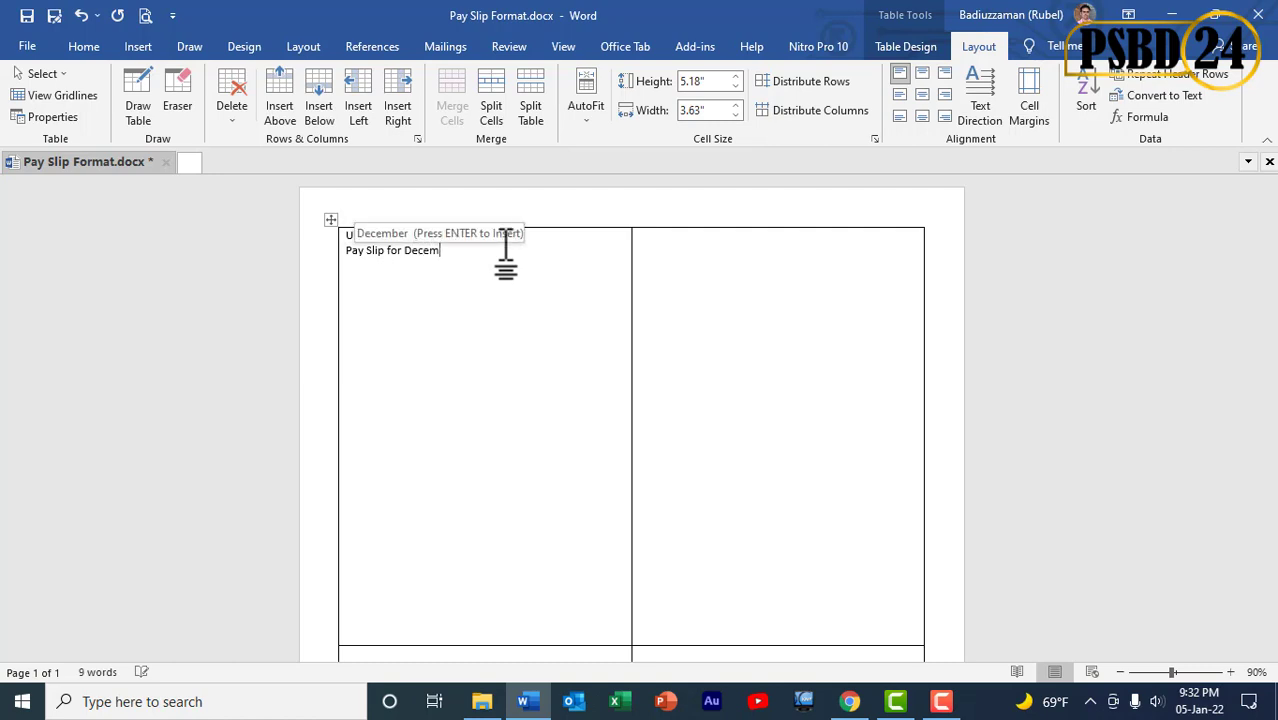
key("Return")
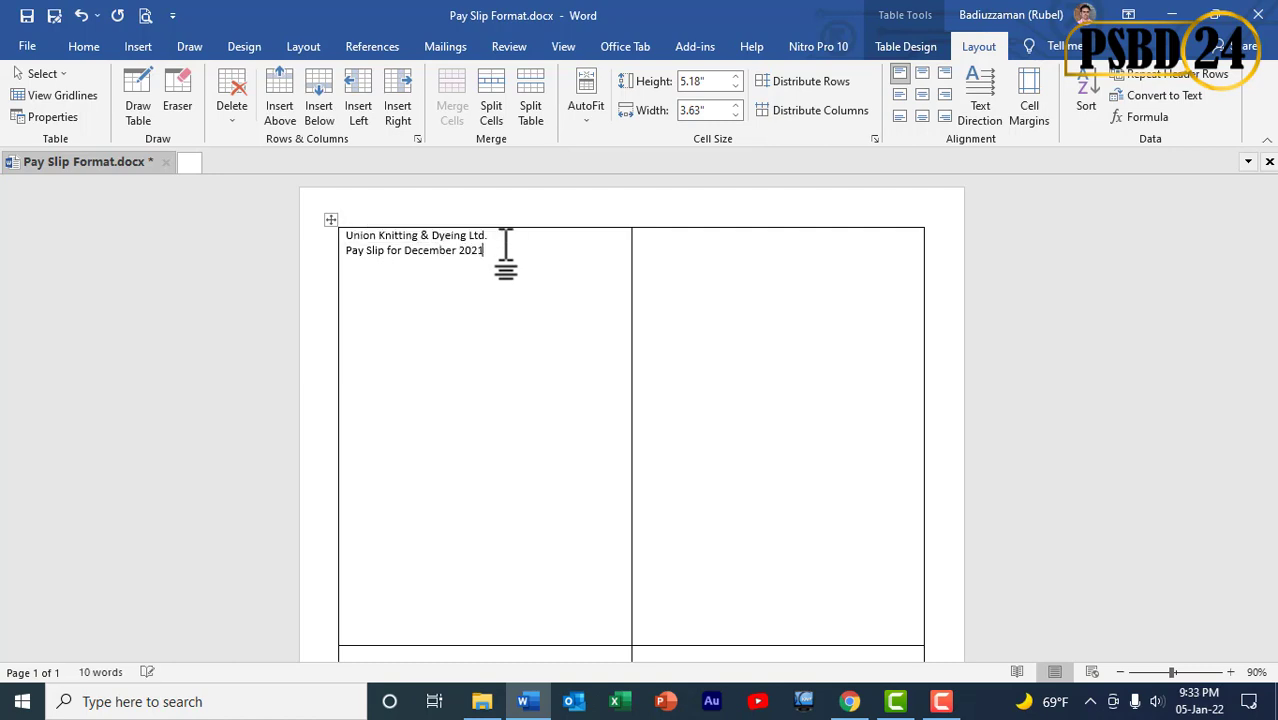
type("2021")
Center the company name and pay slip title lines in the first cell.
left_click_drag(348, 235, 486, 251)
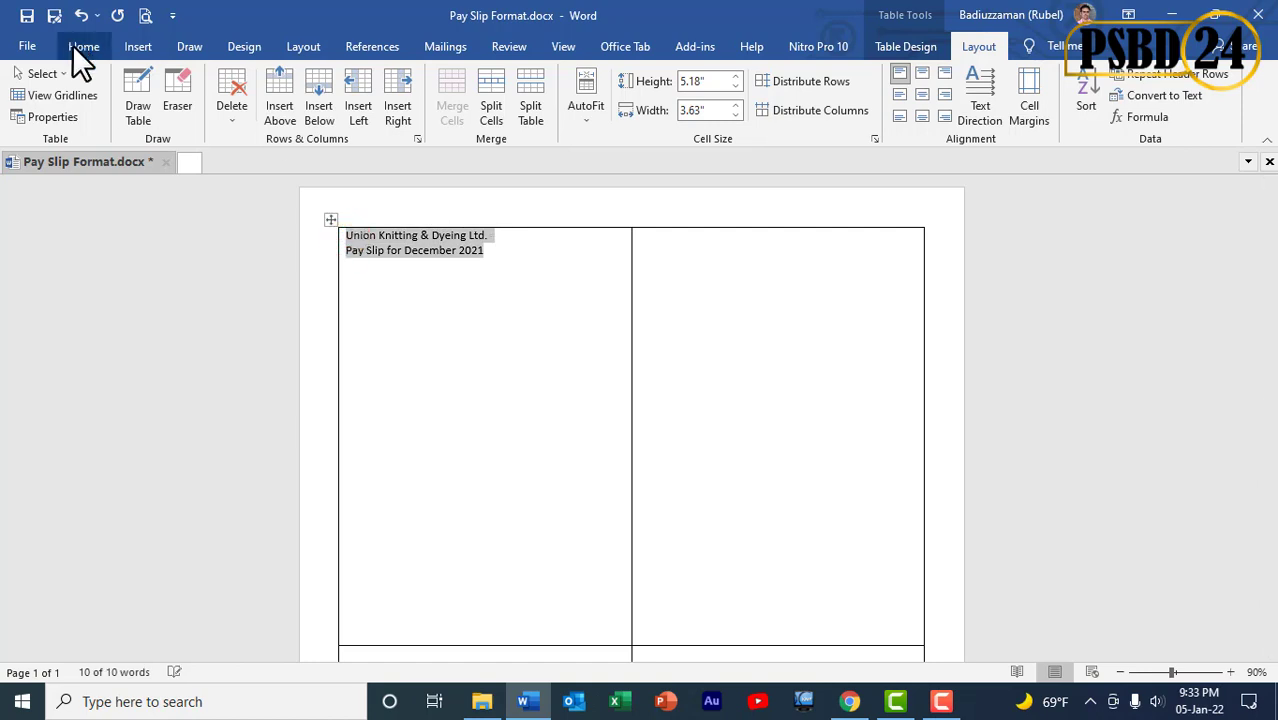
left_click(80, 47)
left_click(471, 109)
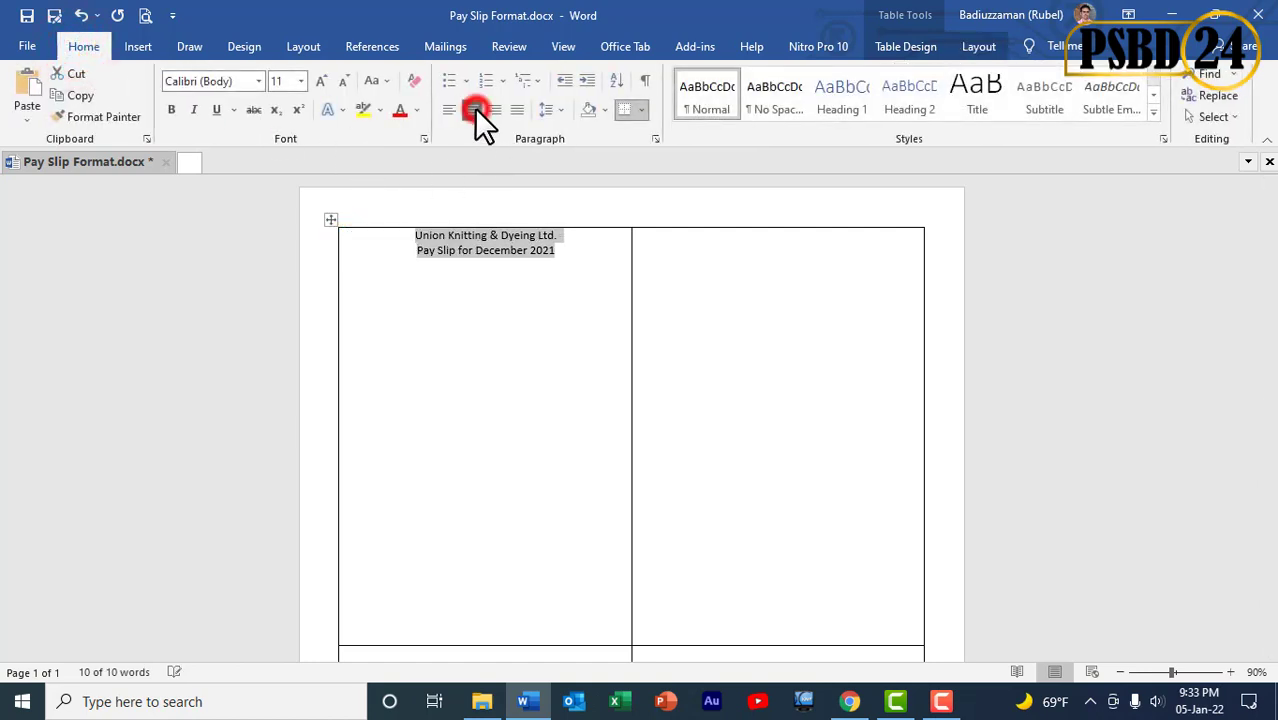
Make the company name line "Union Knitting & Dyeing Ltd." bold and enlarge its font by two size steps.
left_click_drag(556, 235, 420, 235)
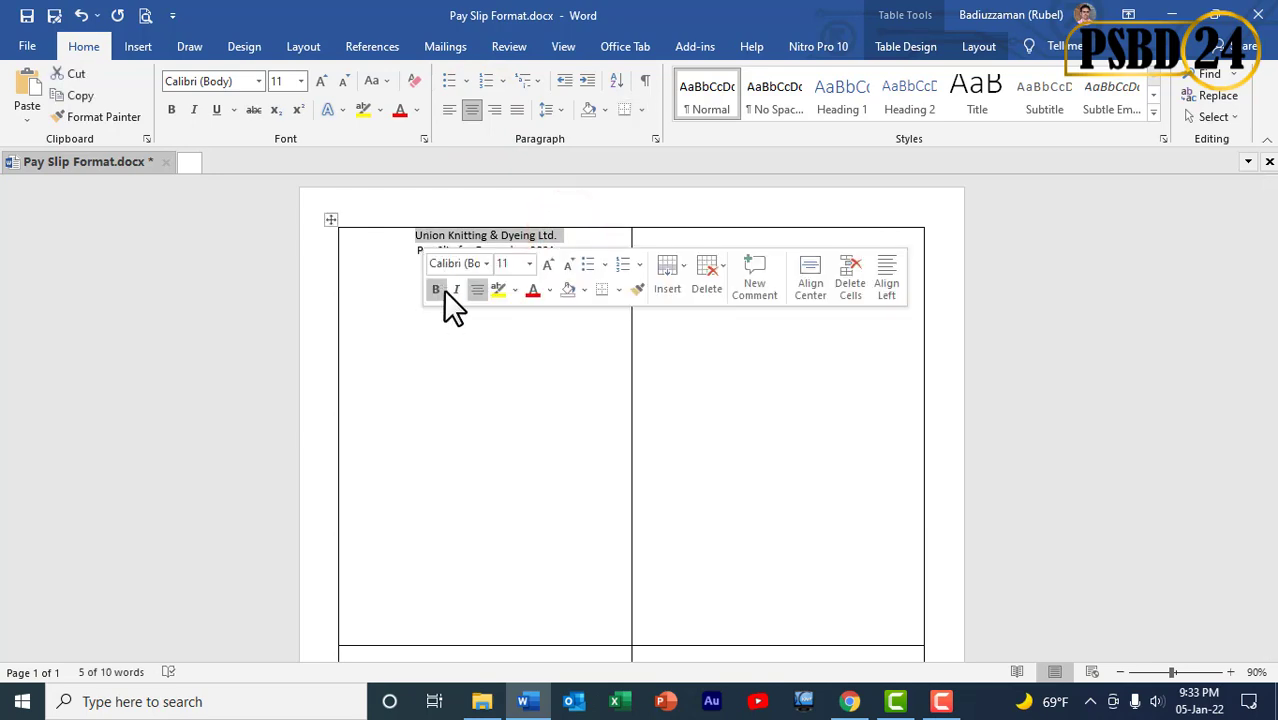
left_click(440, 289)
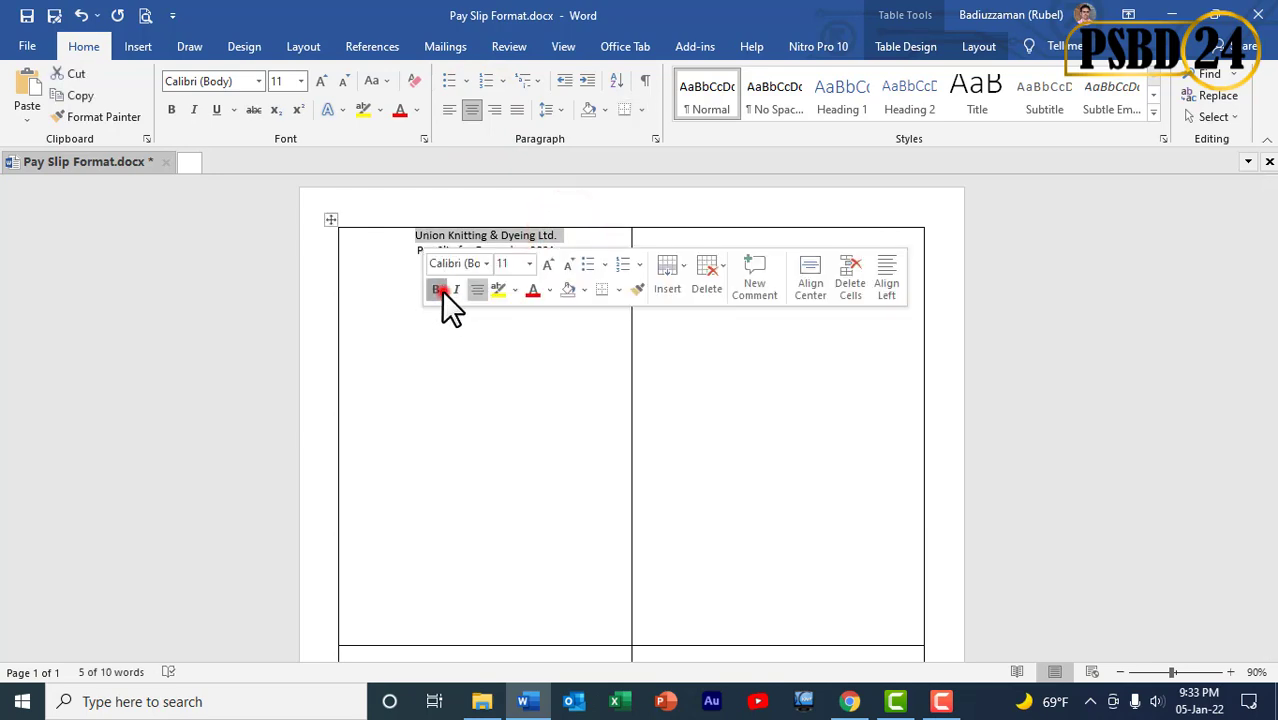
left_click(548, 265)
left_click(548, 265)
left_click(545, 345)
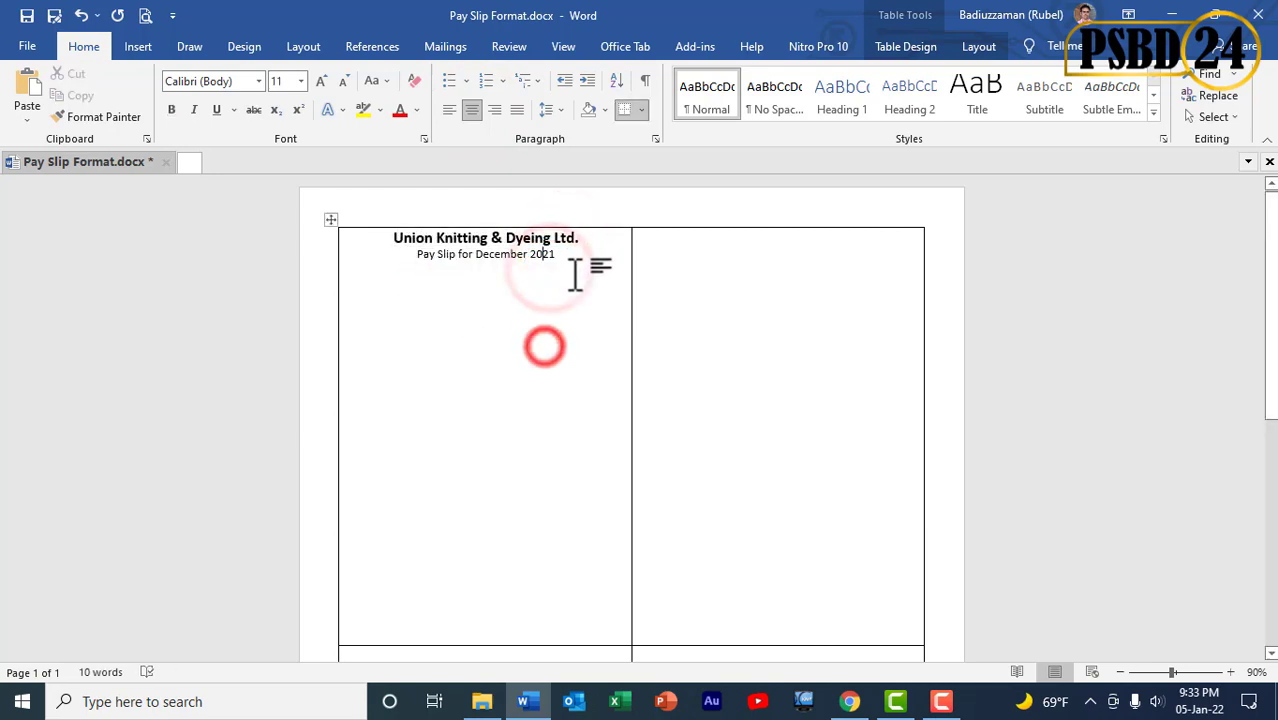
Start a left-aligned line below the pay slip title and insert a nested table with two columns and one row there.
left_click(573, 262)
key("Return")
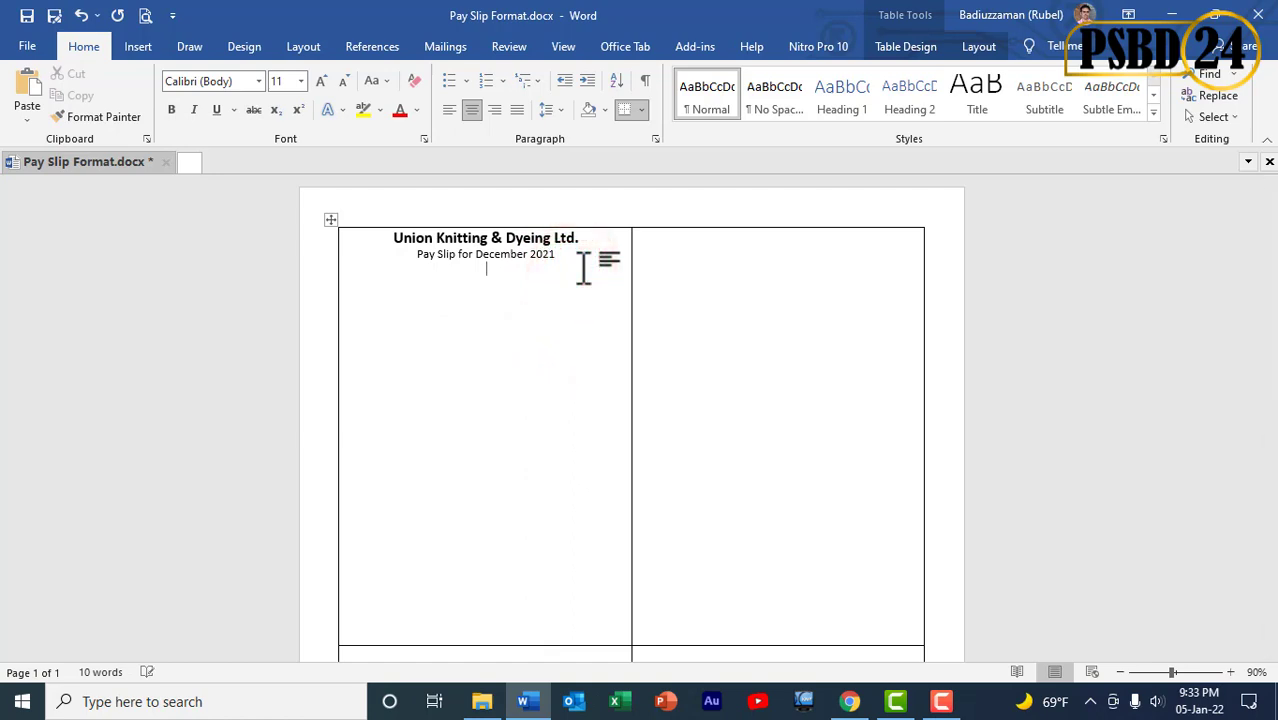
left_click(445, 109)
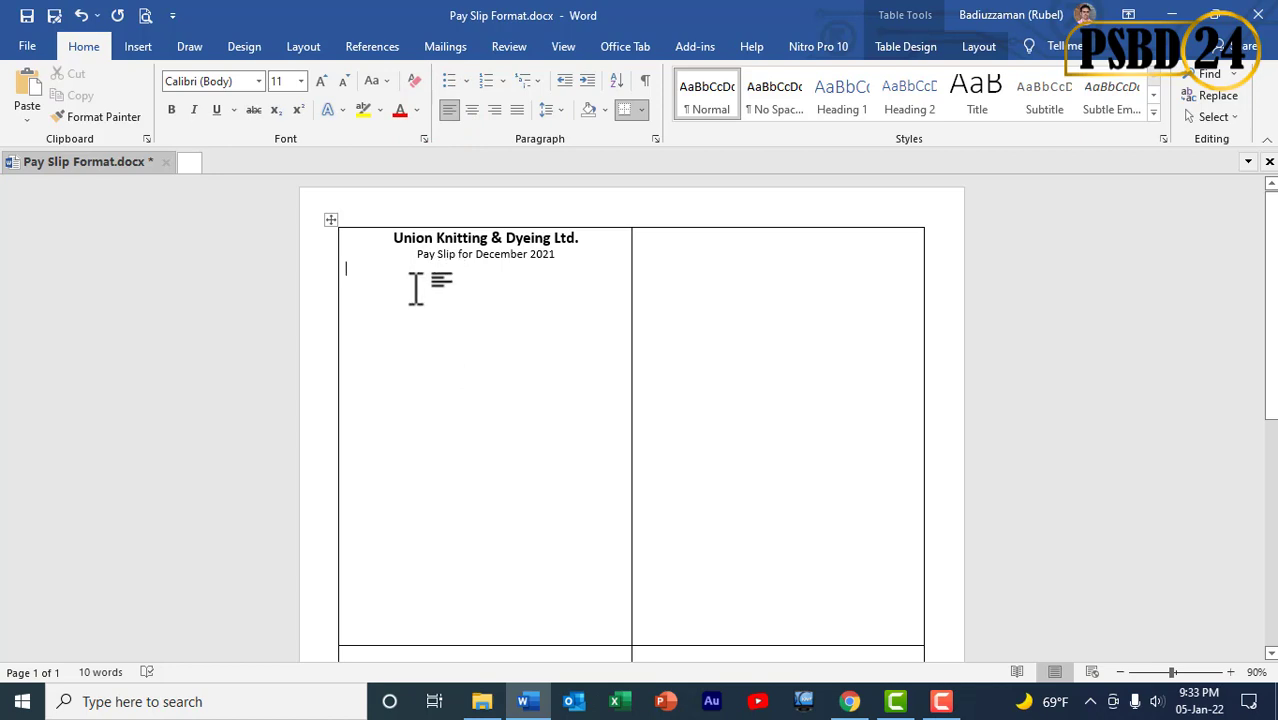
left_click(132, 44)
left_click(135, 122)
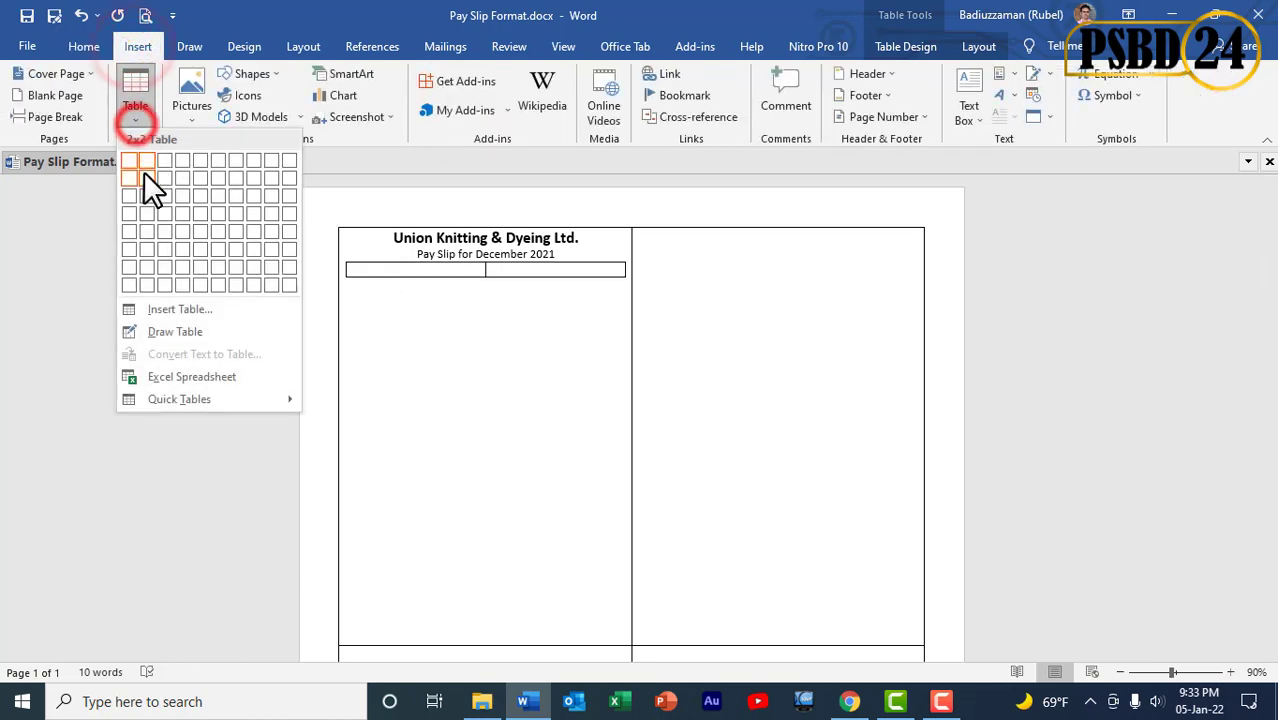
left_click(144, 159)
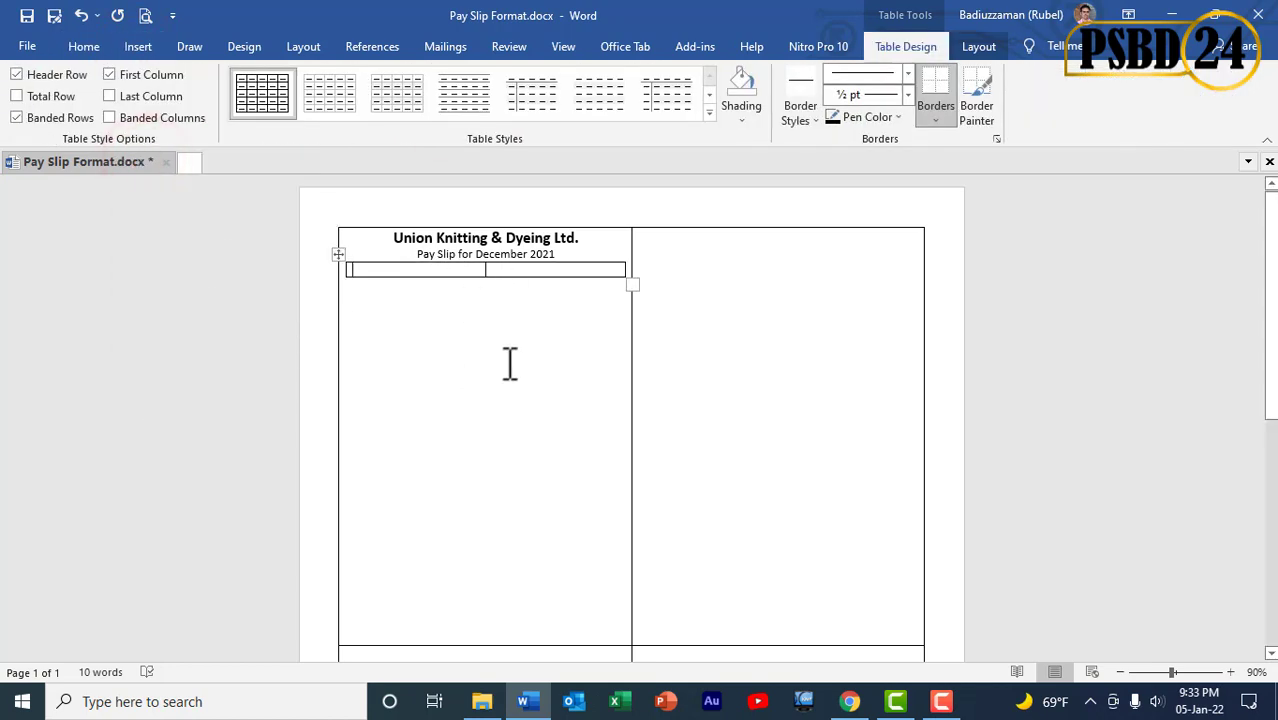
Open Salary Sheet for December 2021.xlsx from the Salary Sheet folder to check its column headings, and return to the Word document.
left_click(482, 701)
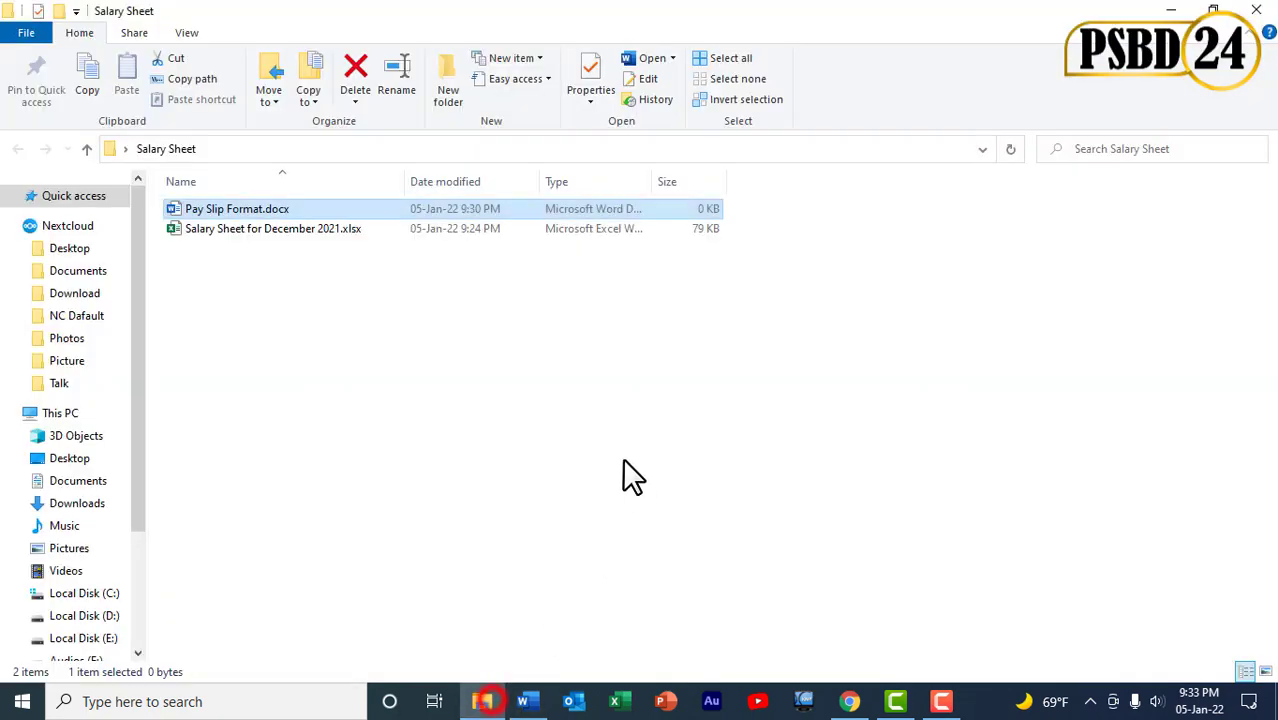
double_click(233, 230)
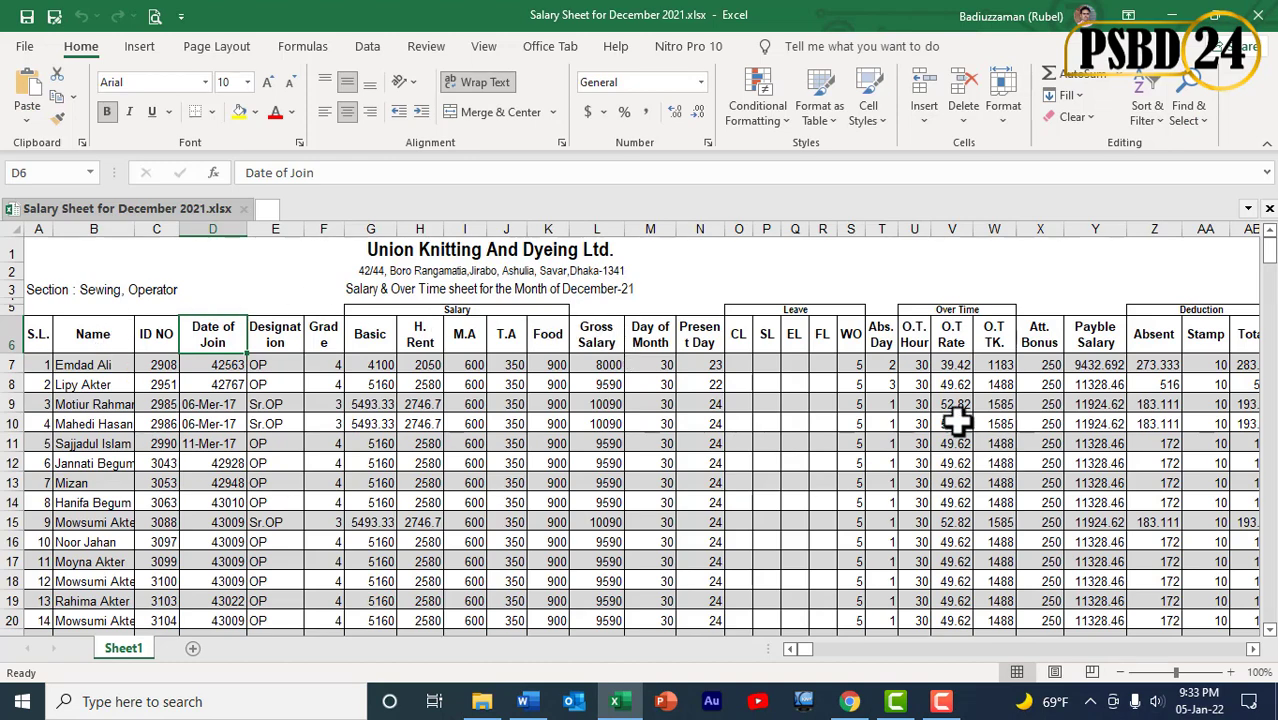
left_click(525, 701)
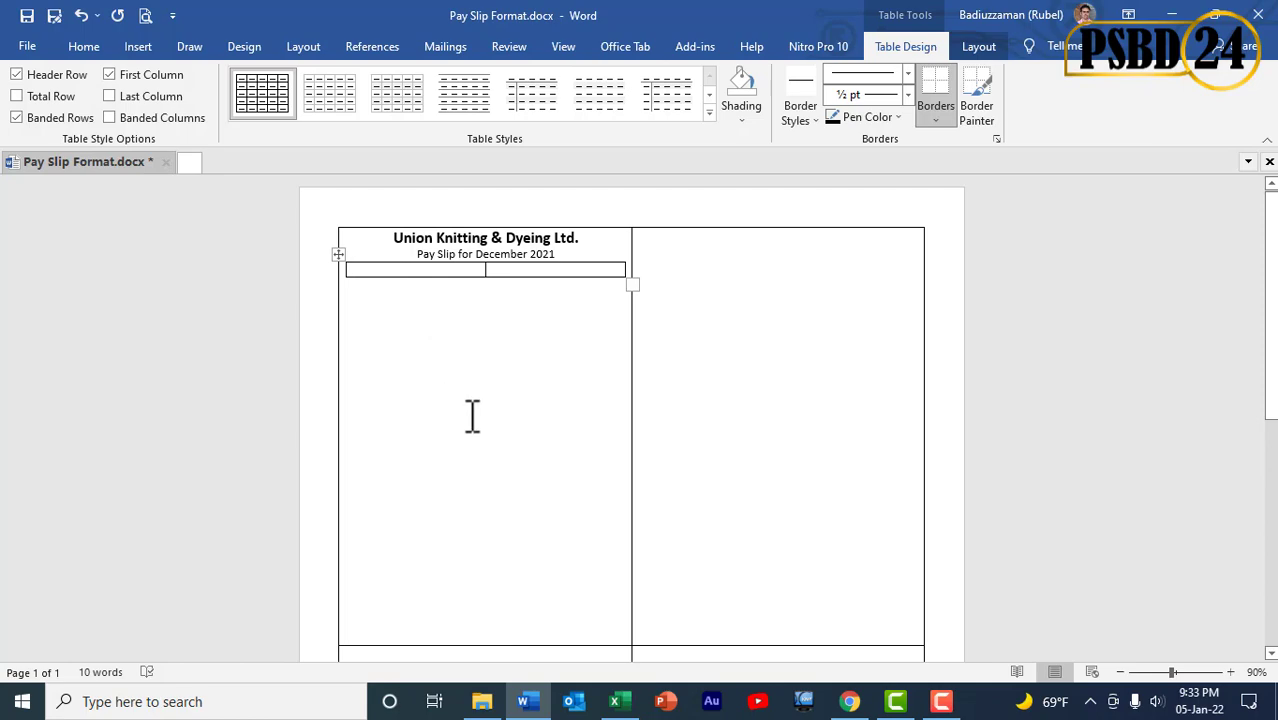
Enter the labels "ID No" and "Name" in the first two rows of the nested table, consulting the Excel salary sheet.
type("ID No")
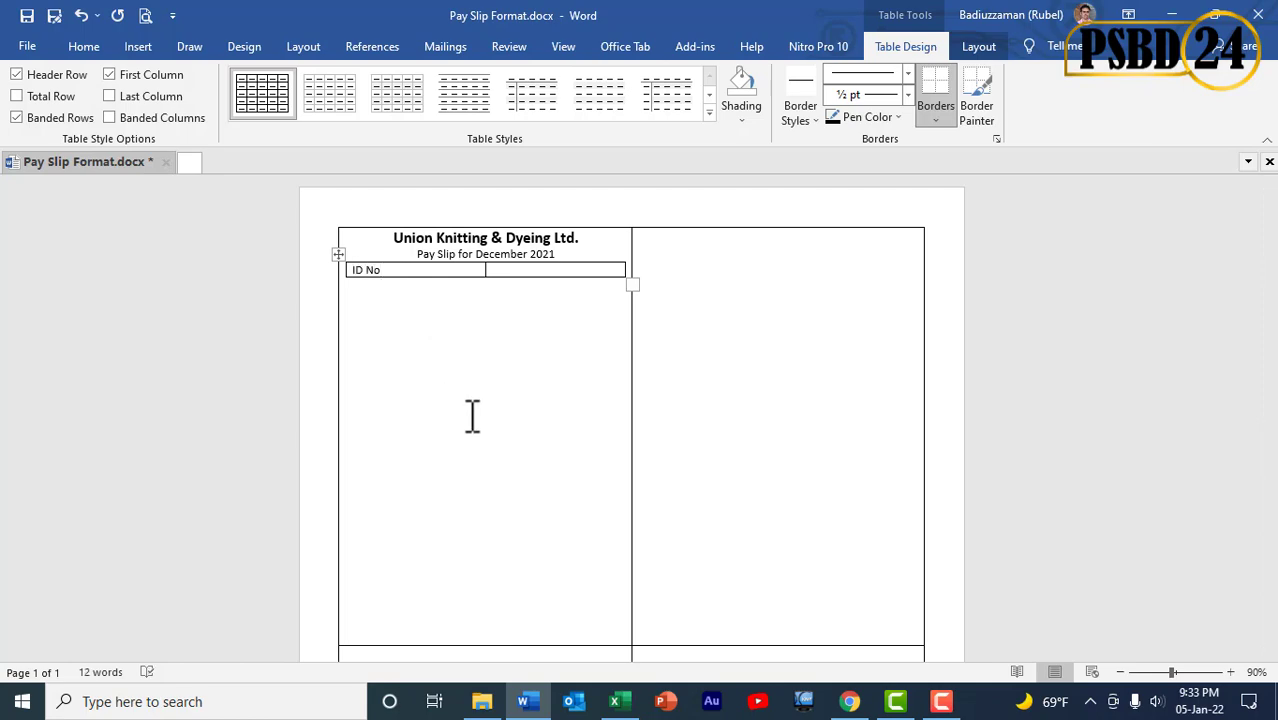
key("Tab")
key("Tab")
left_click(614, 701)
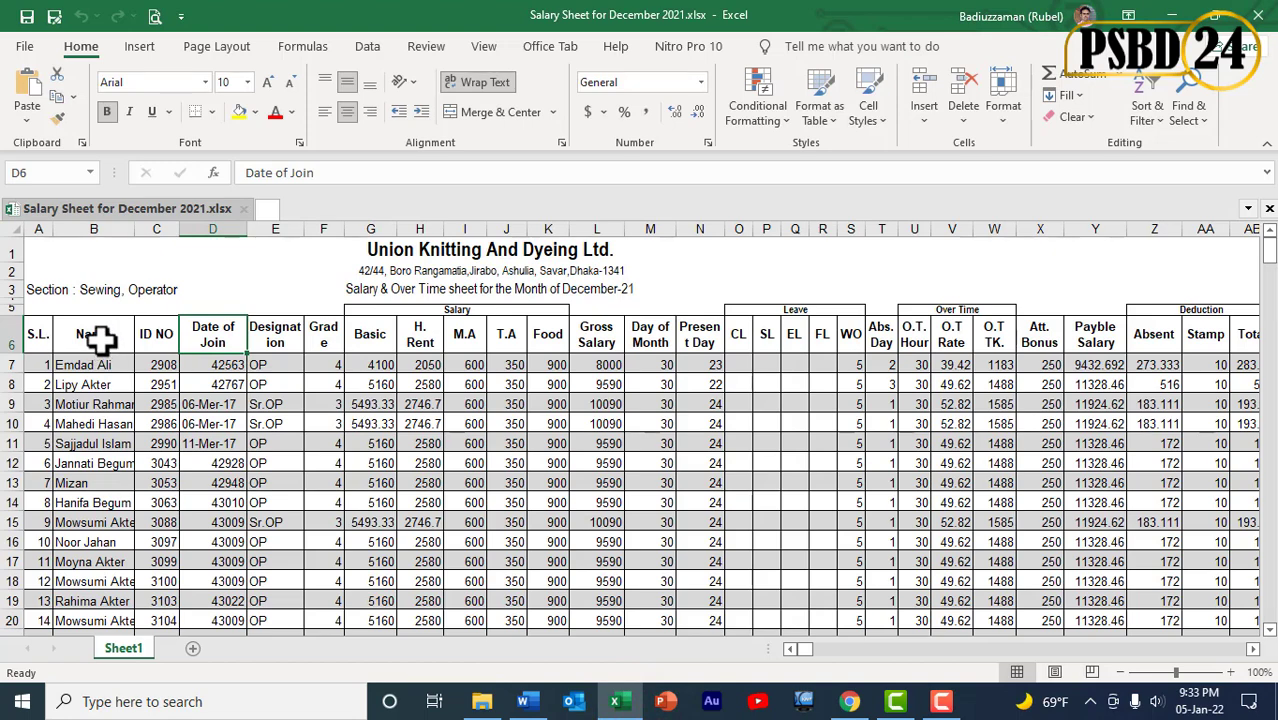
key("alt+Tab")
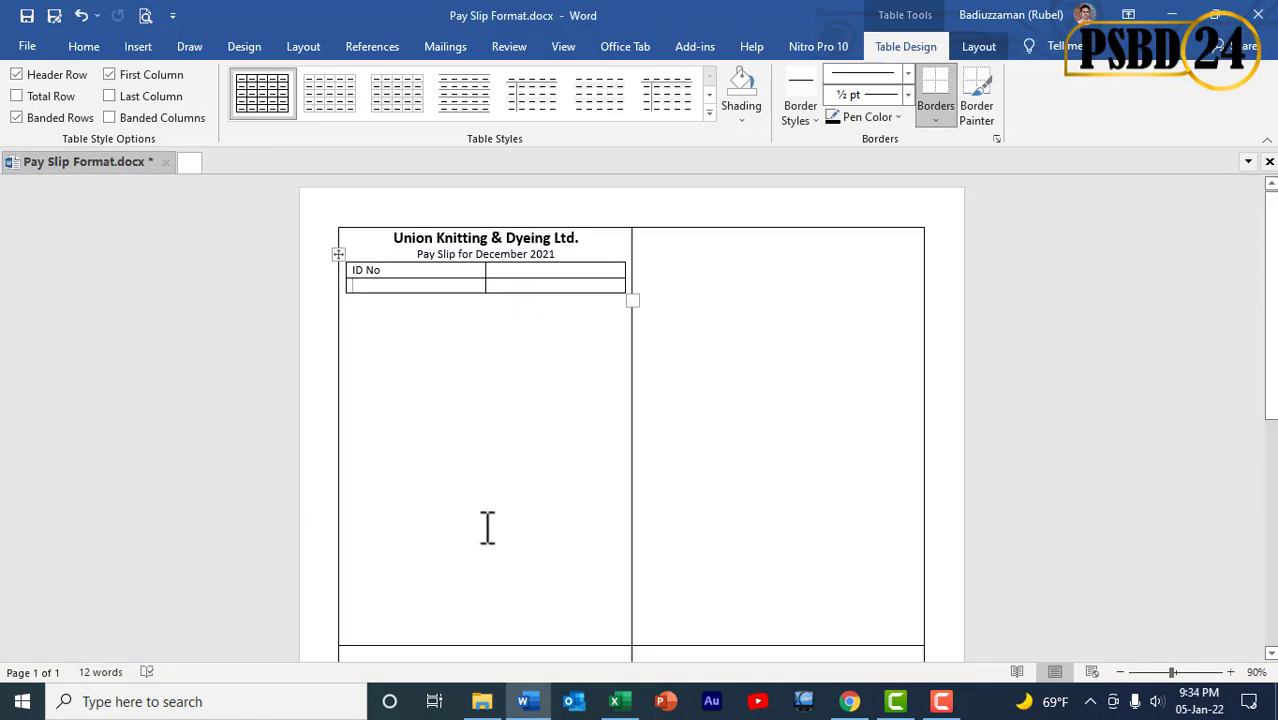
type("Name")
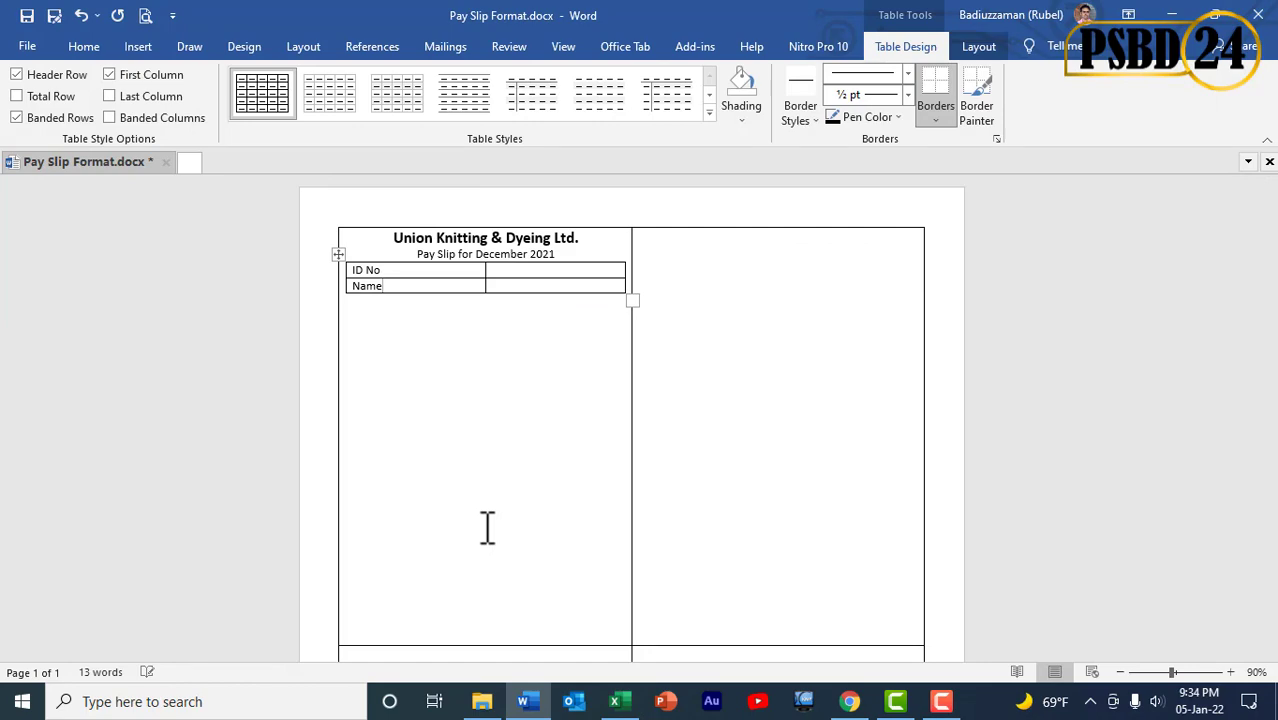
key("Tab")
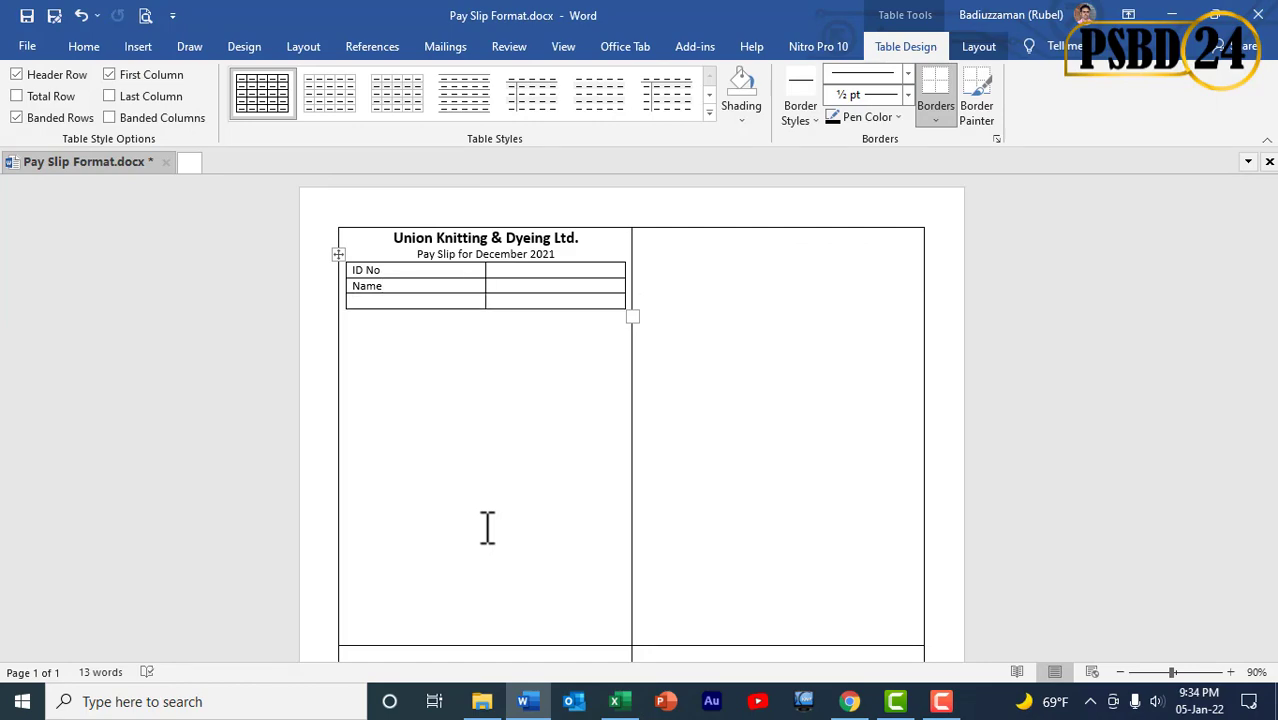
Check the Designation heading in the Excel salary sheet and enter "Designation" as the nested table's third row label in Word.
key("alt+Tab")
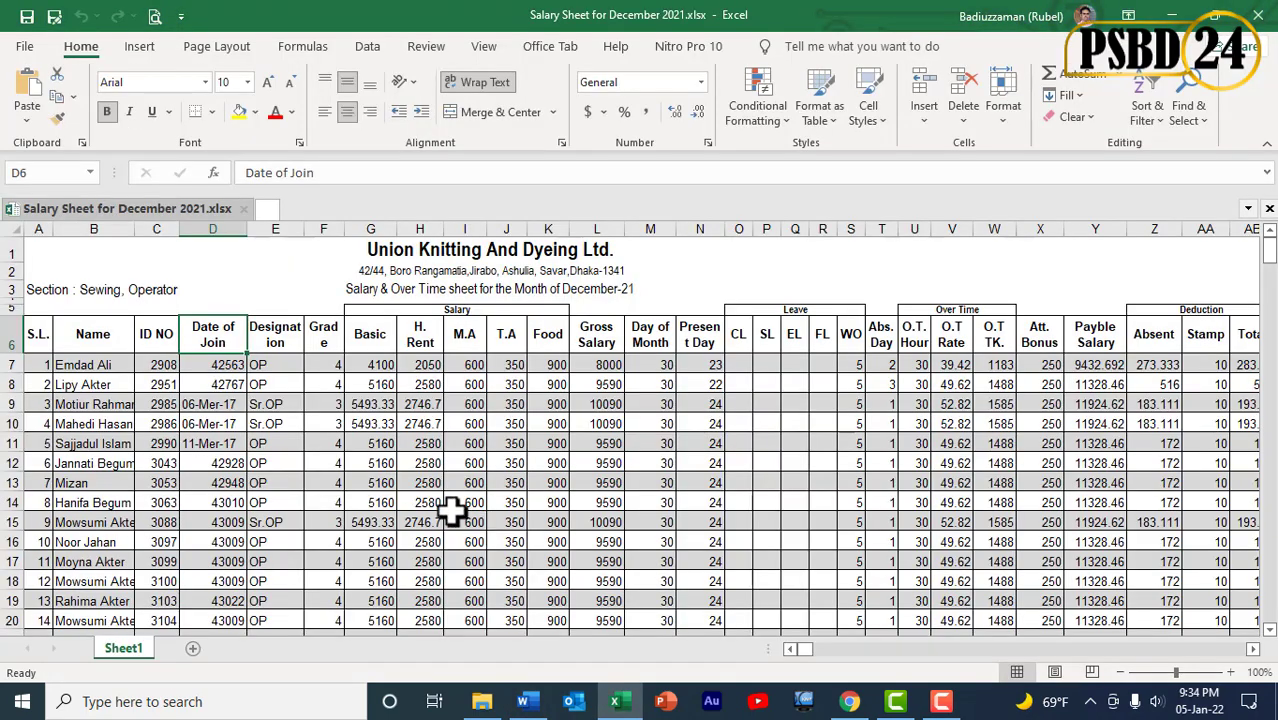
left_click(275, 338)
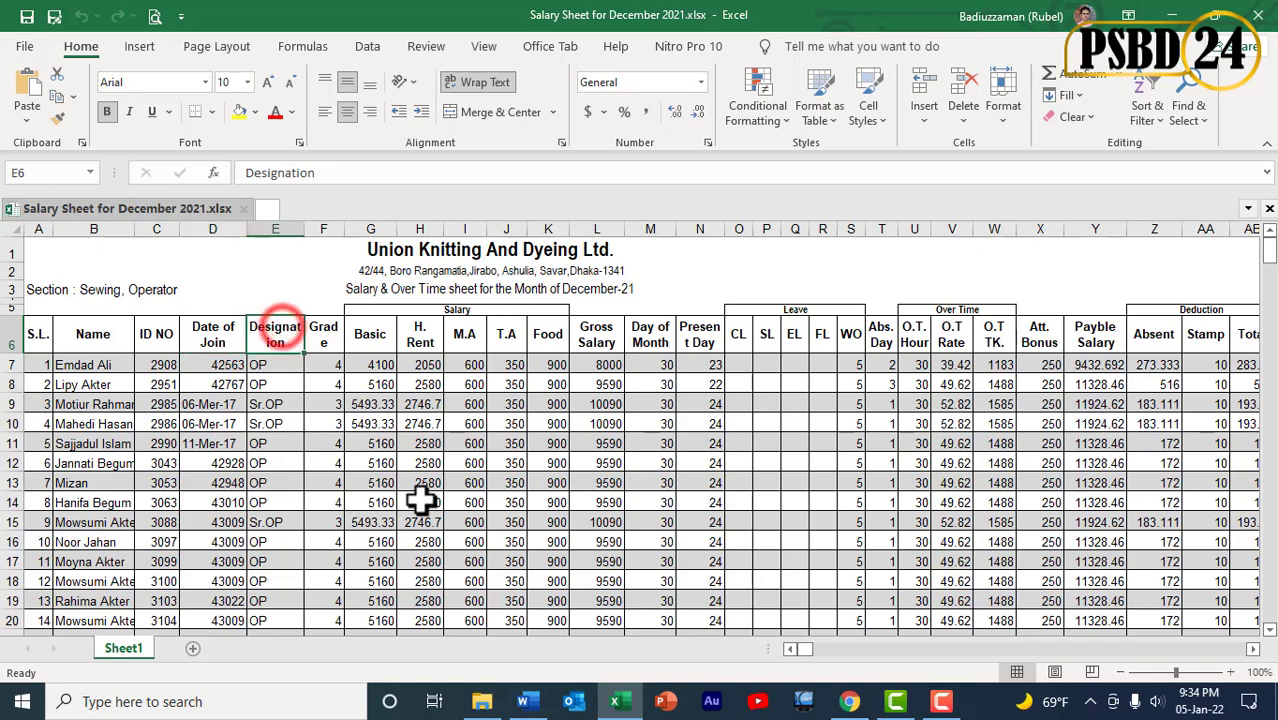
key("alt+Tab")
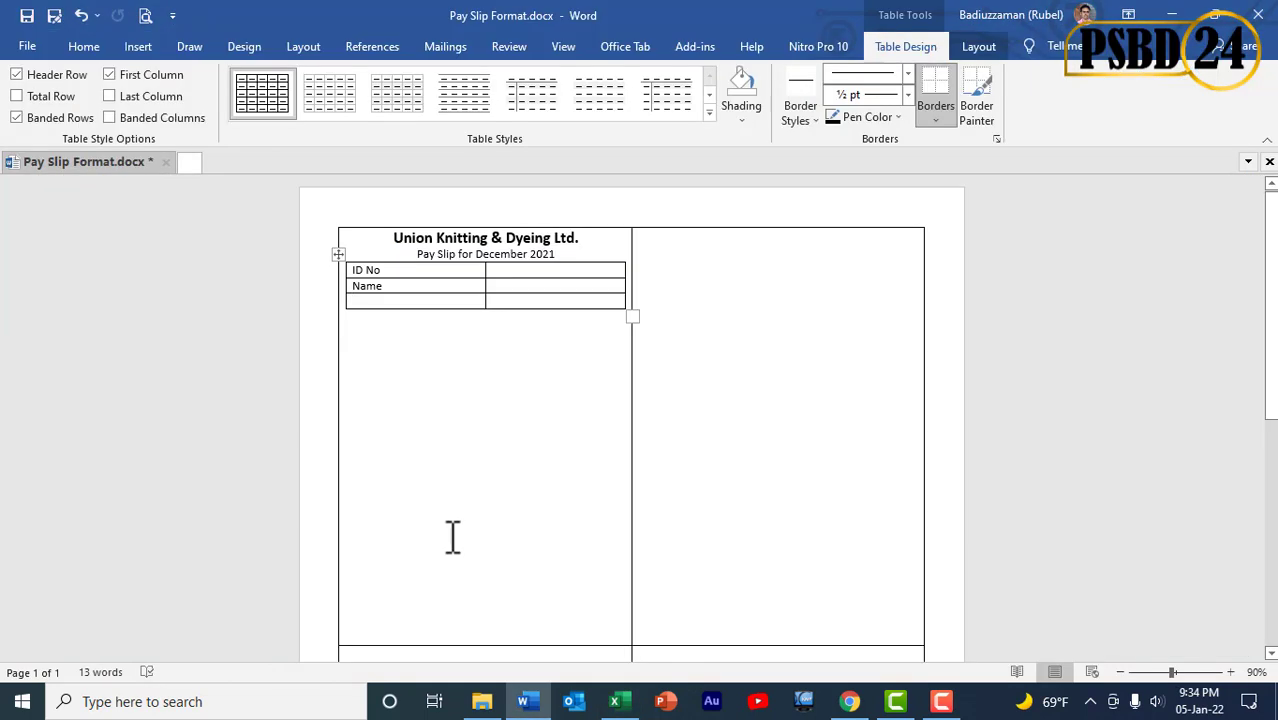
type("Designation")
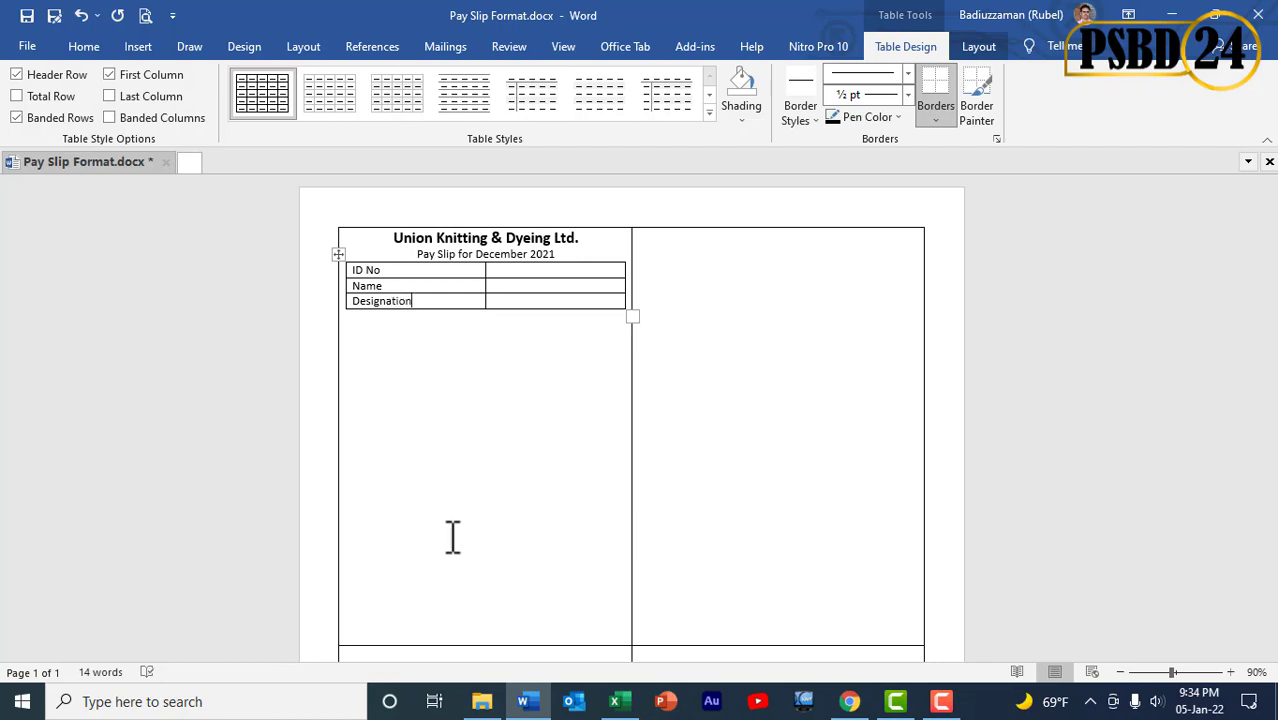
key("Tab")
key("Tab")
Check the section line in the Excel salary sheet and fill the nested table's fourth row in Word with "Section" and "Sewing".
key("alt+Tab")
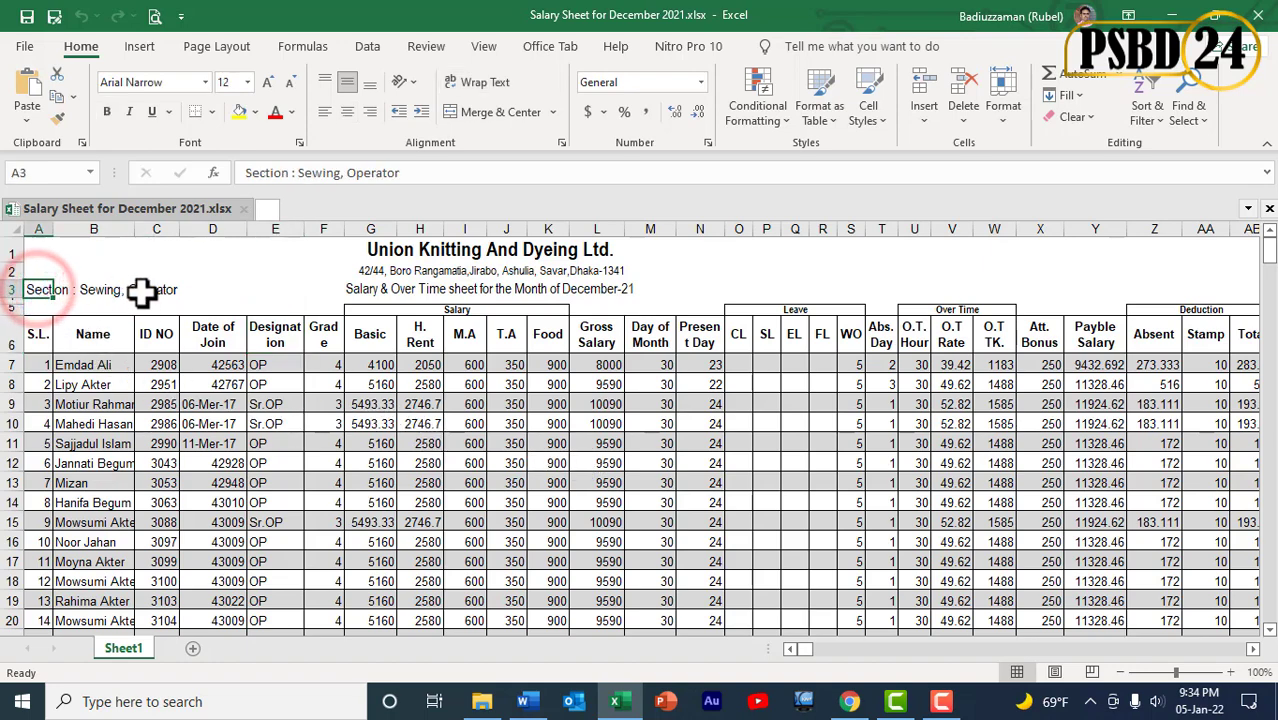
left_click(97, 289)
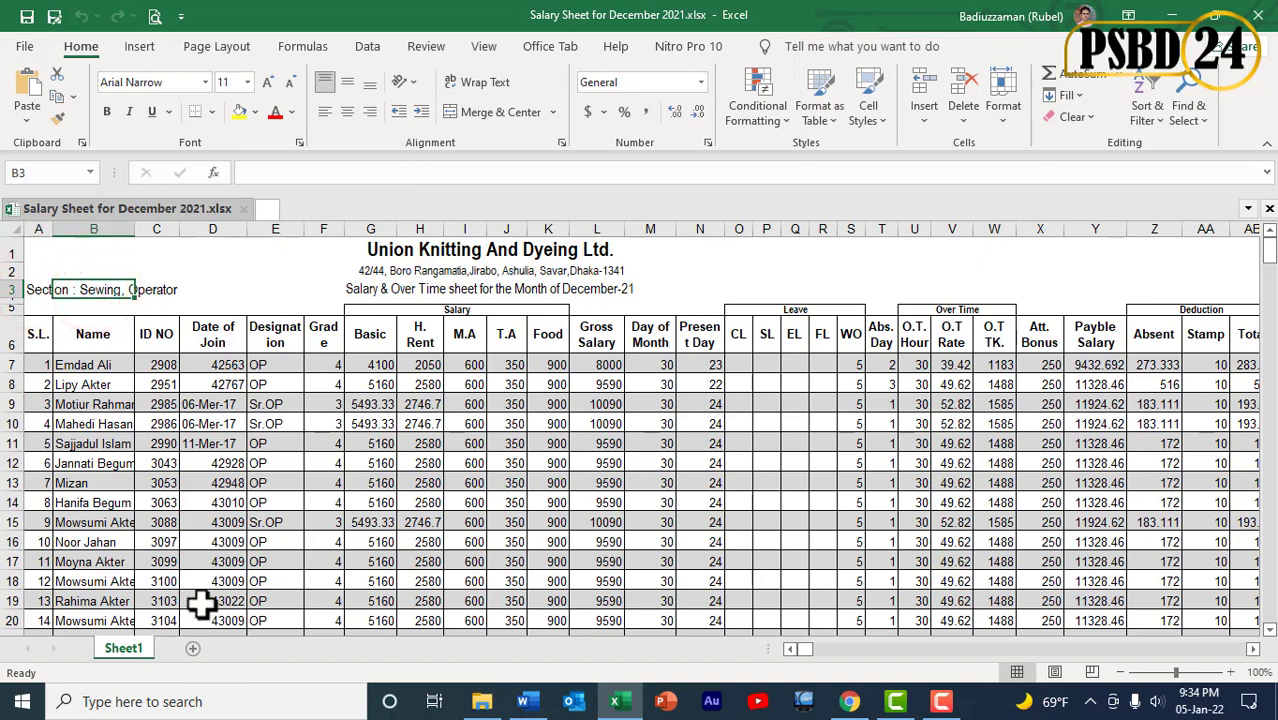
key("alt+Tab")
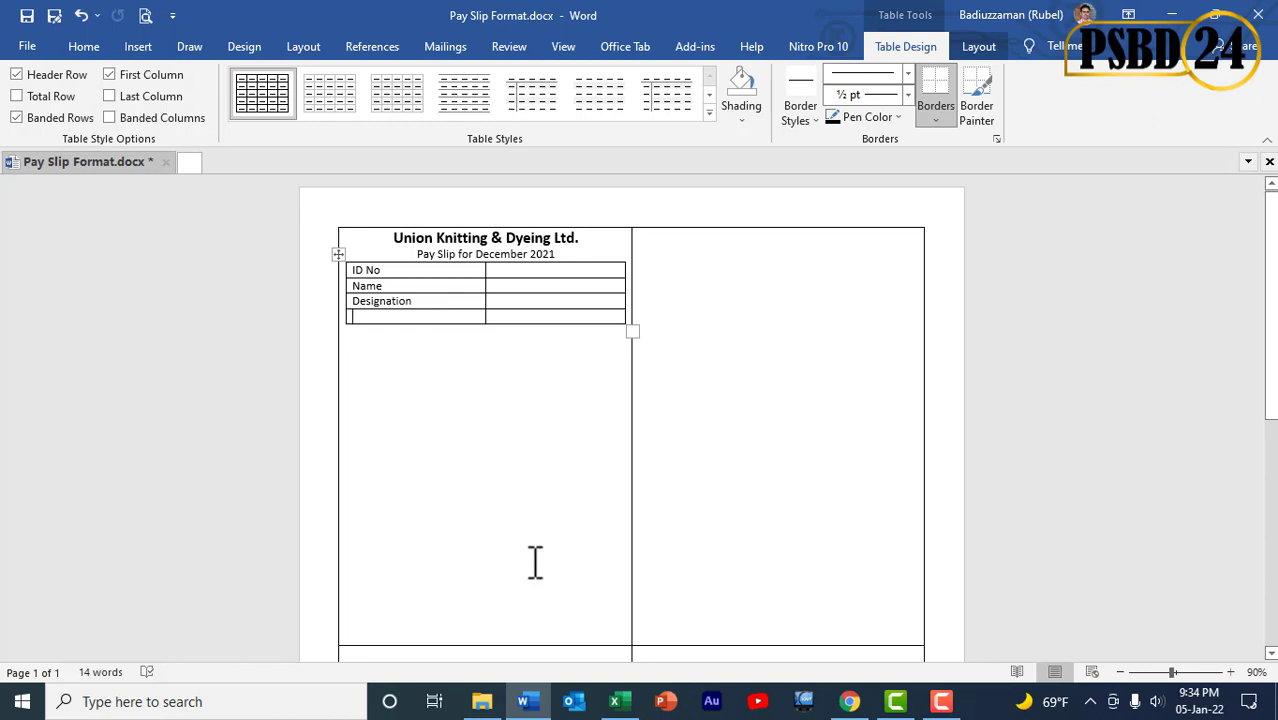
type("Sewing")
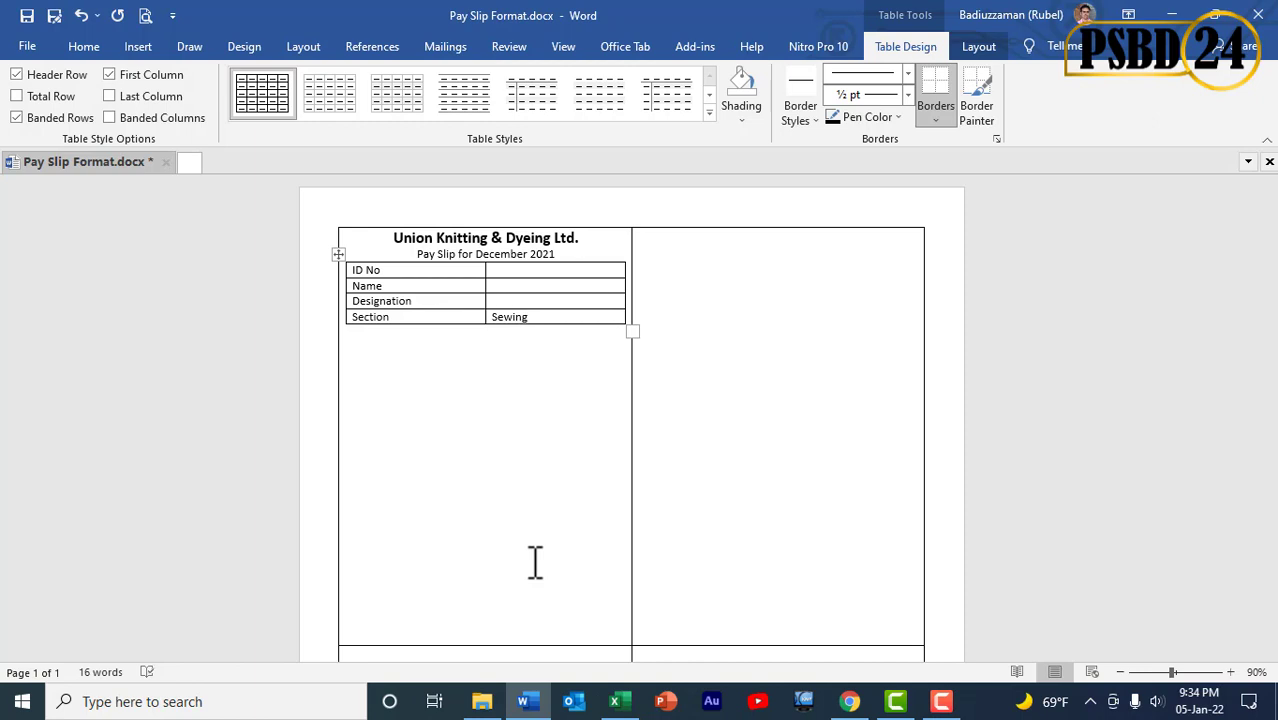
Add a "Salary" row below the Section row, plus an empty row beneath it, and merge the Salary row's two cells.
key("Tab")
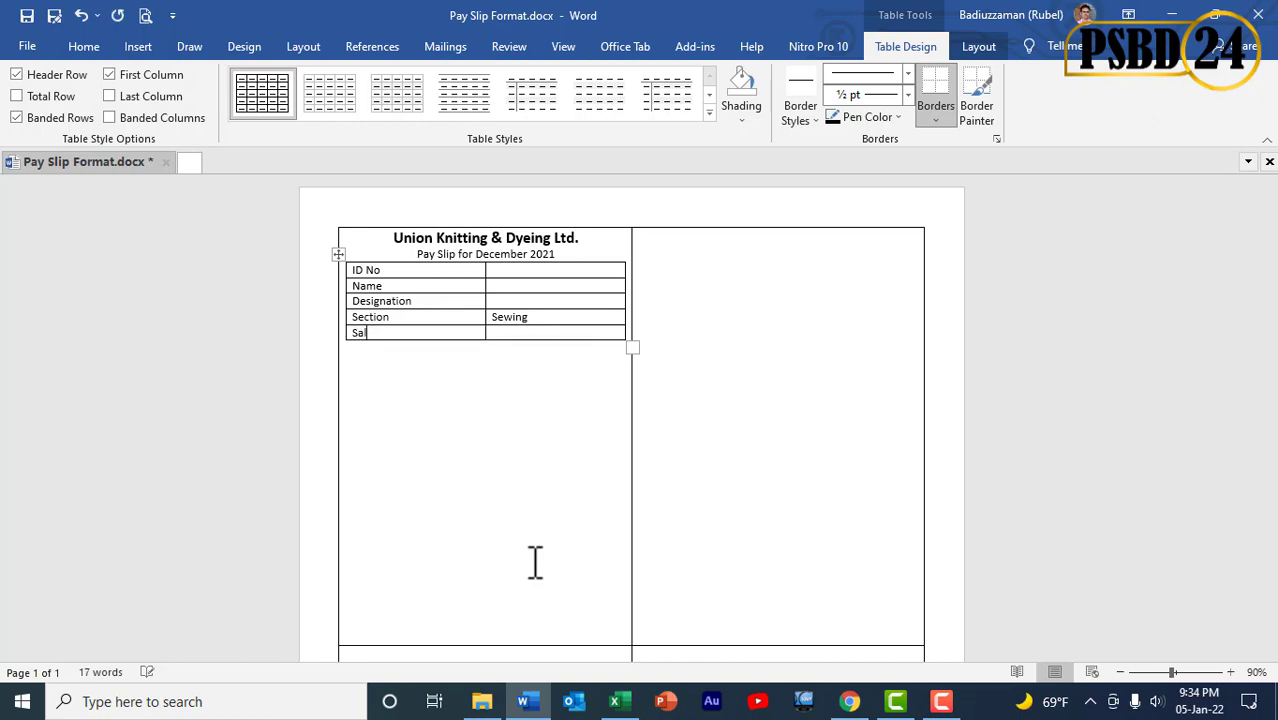
type("Salary")
key("Tab")
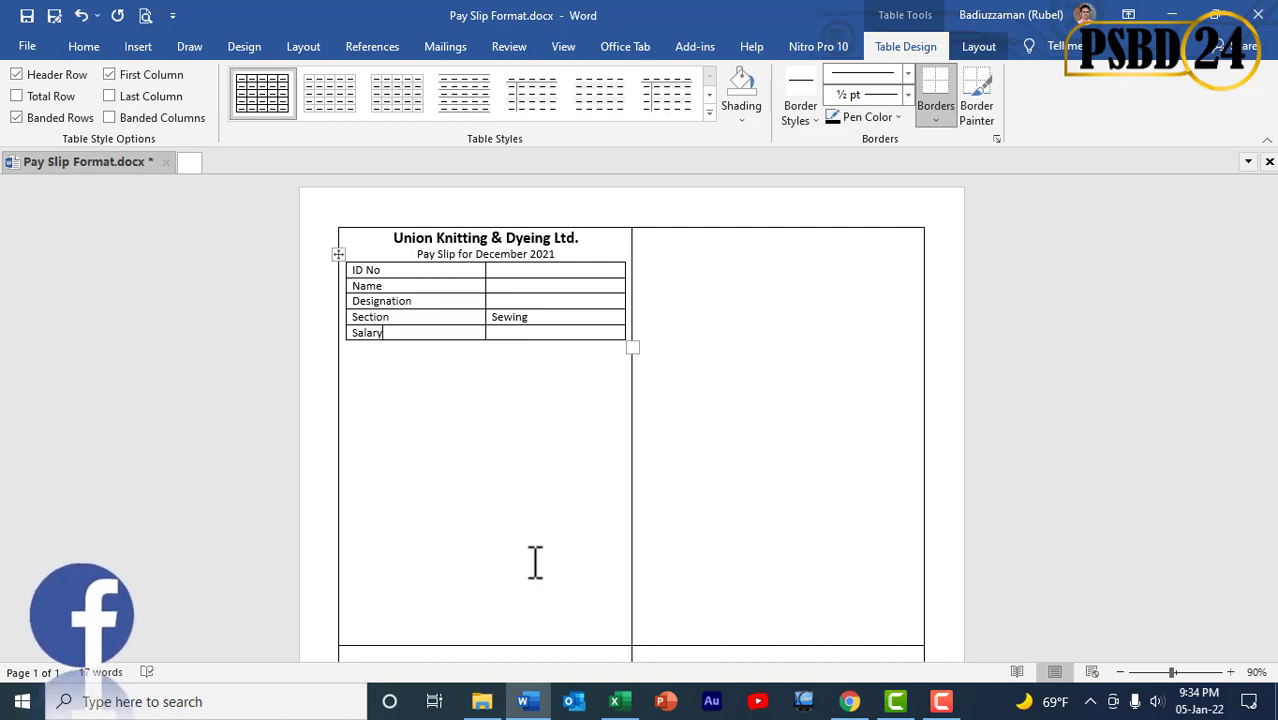
key("Tab")
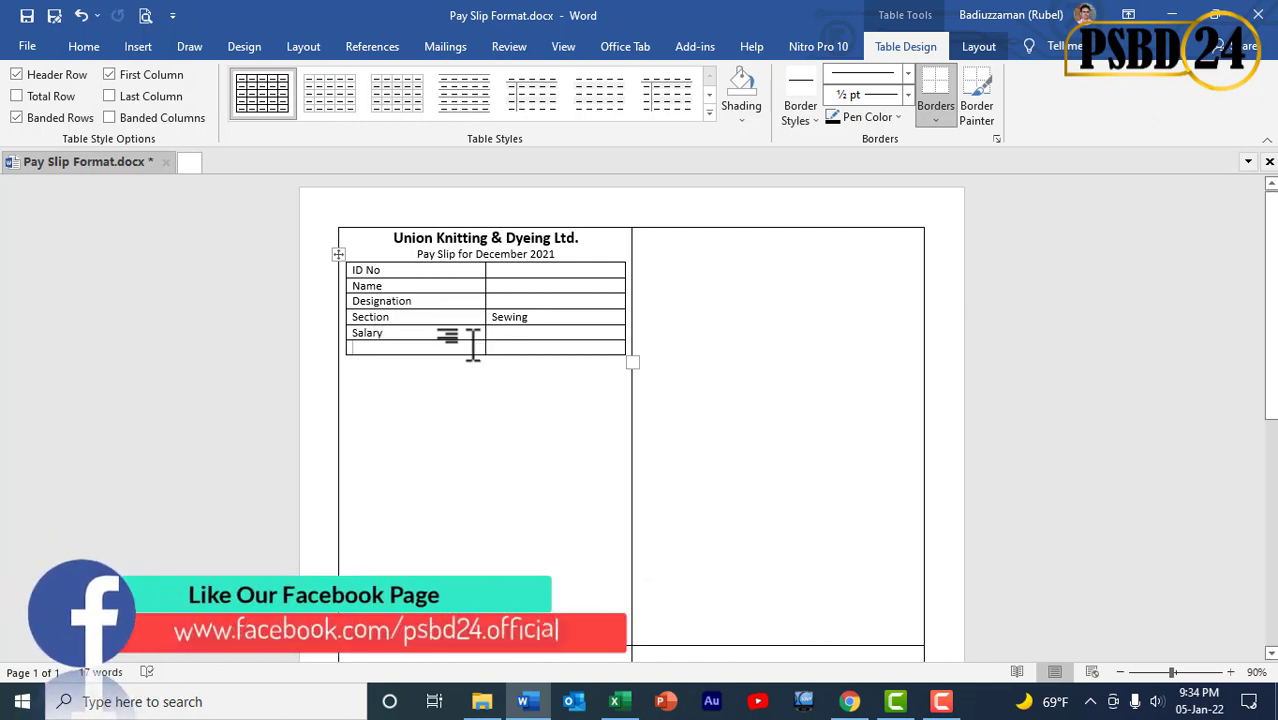
left_click_drag(476, 338, 508, 328)
right_click(504, 327)
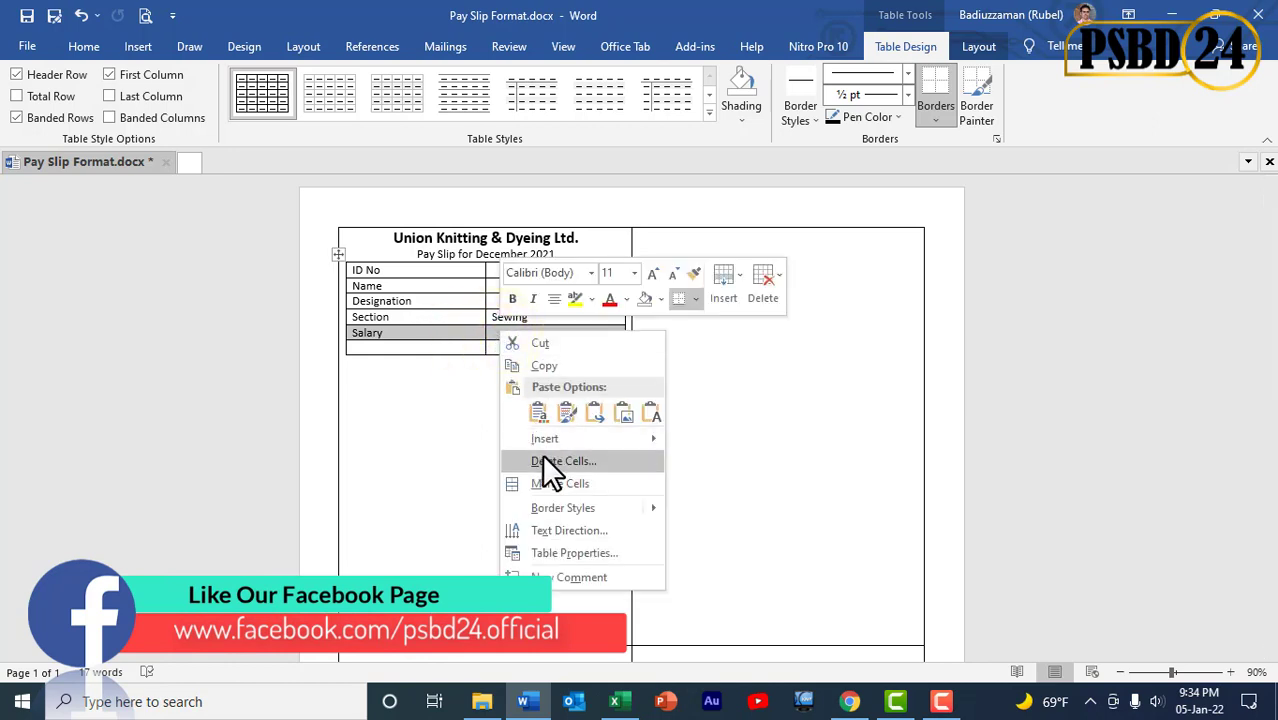
left_click(551, 484)
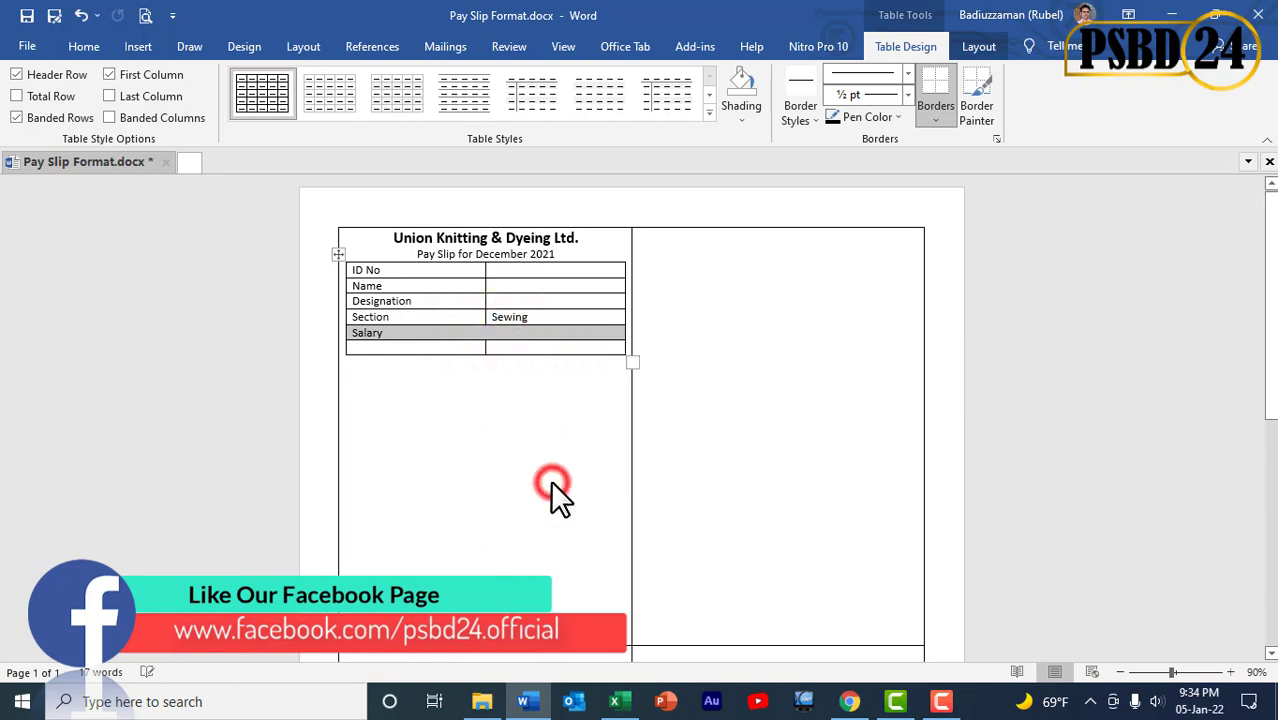
Enter the row labels "Basic", "H. Rent", "M. A" and "T. A" below the Salary row, and switch to the Excel salary sheet.
left_click(459, 348)
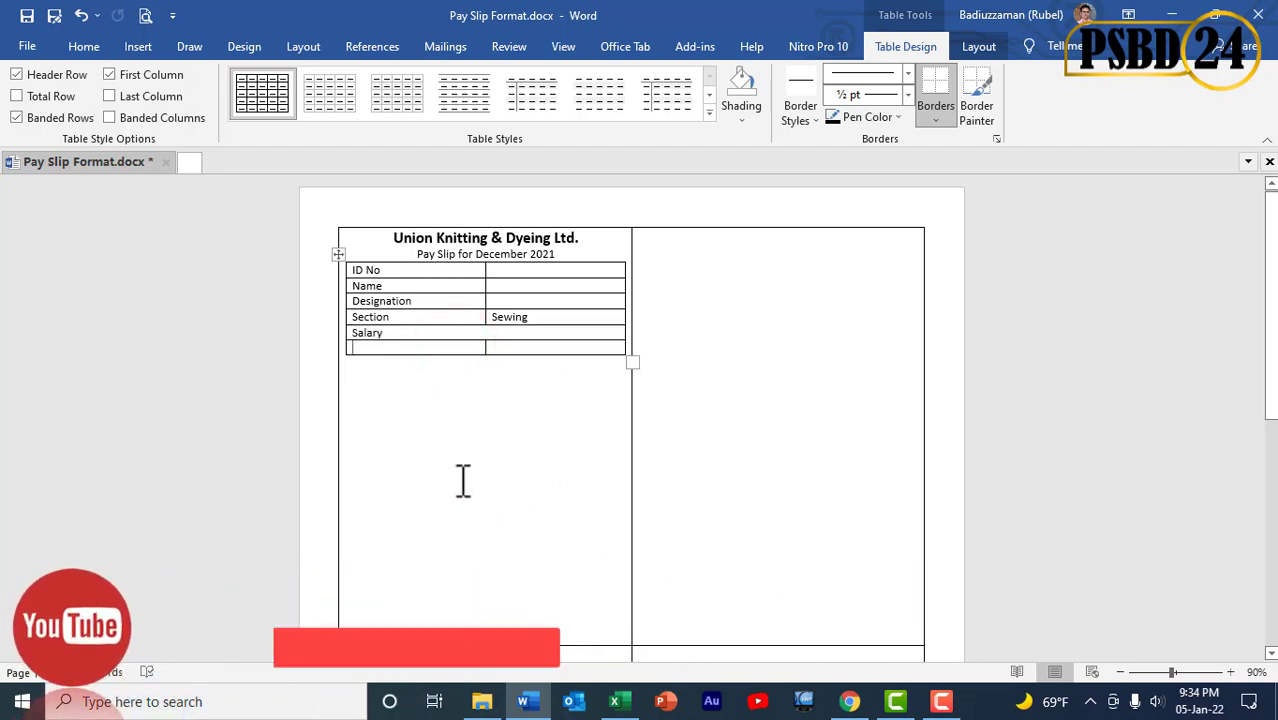
type("Basic")
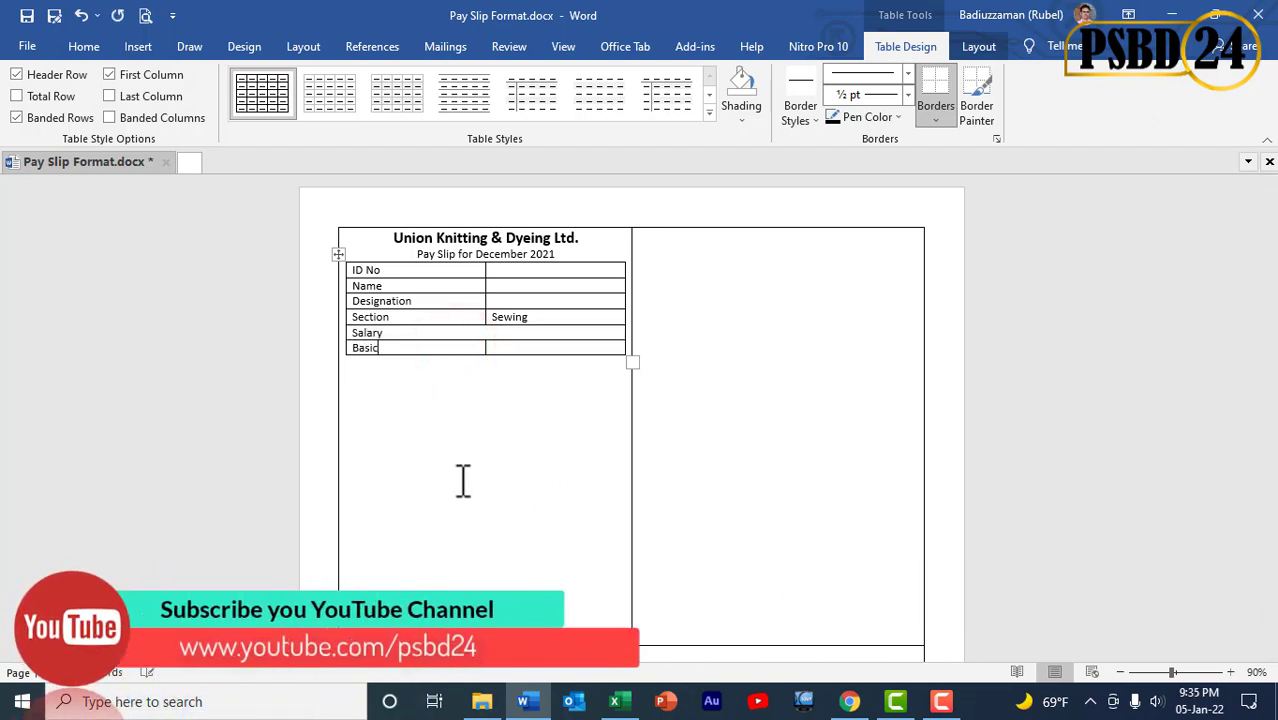
key("Tab")
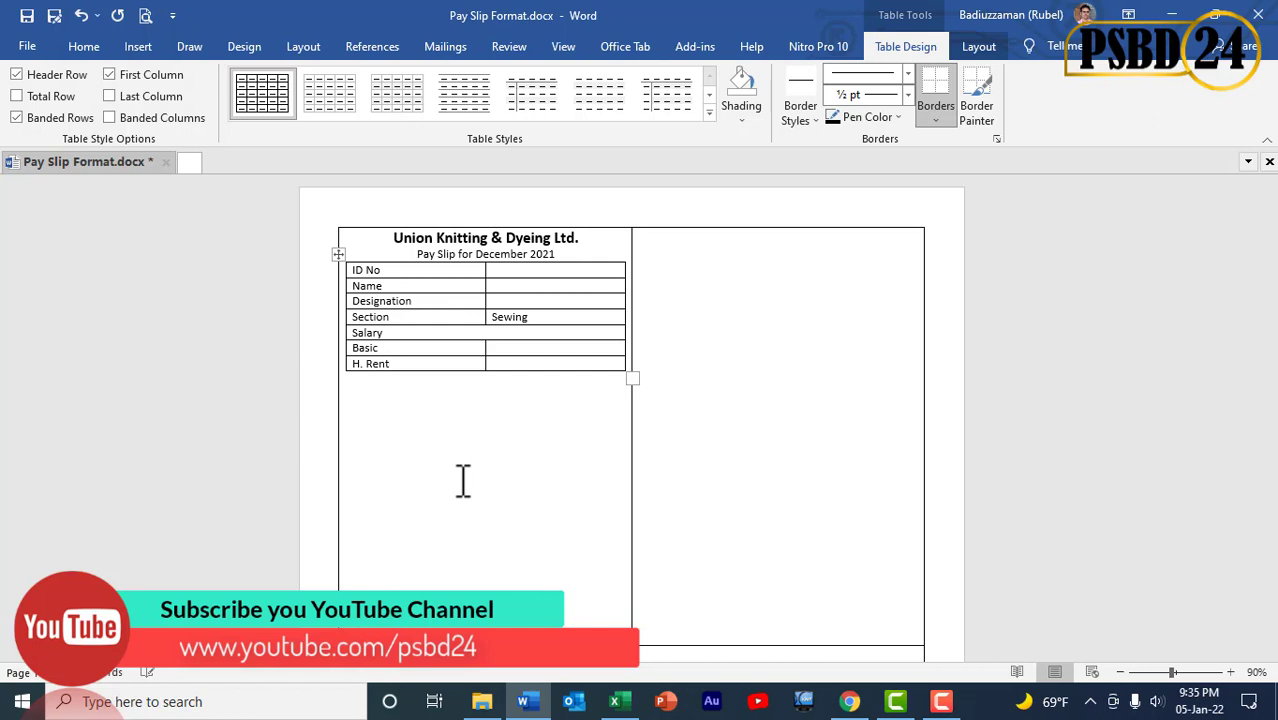
key("Tab")
type("M")
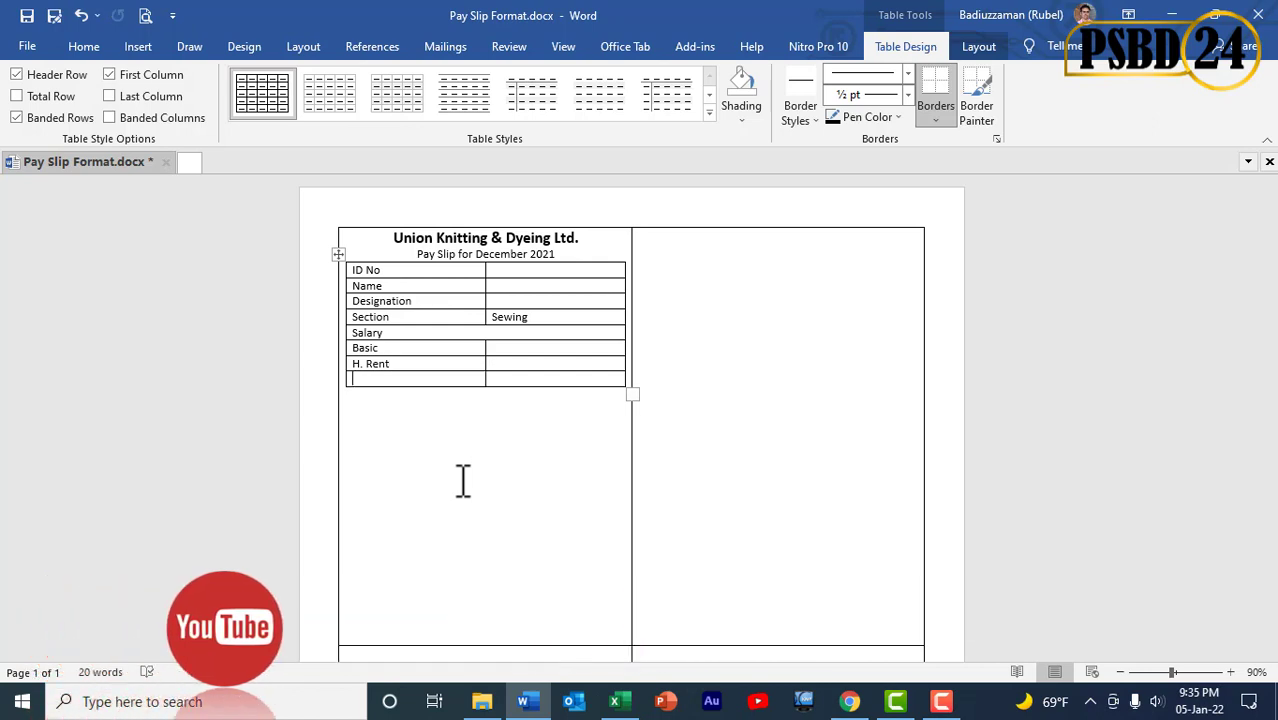
type(". A")
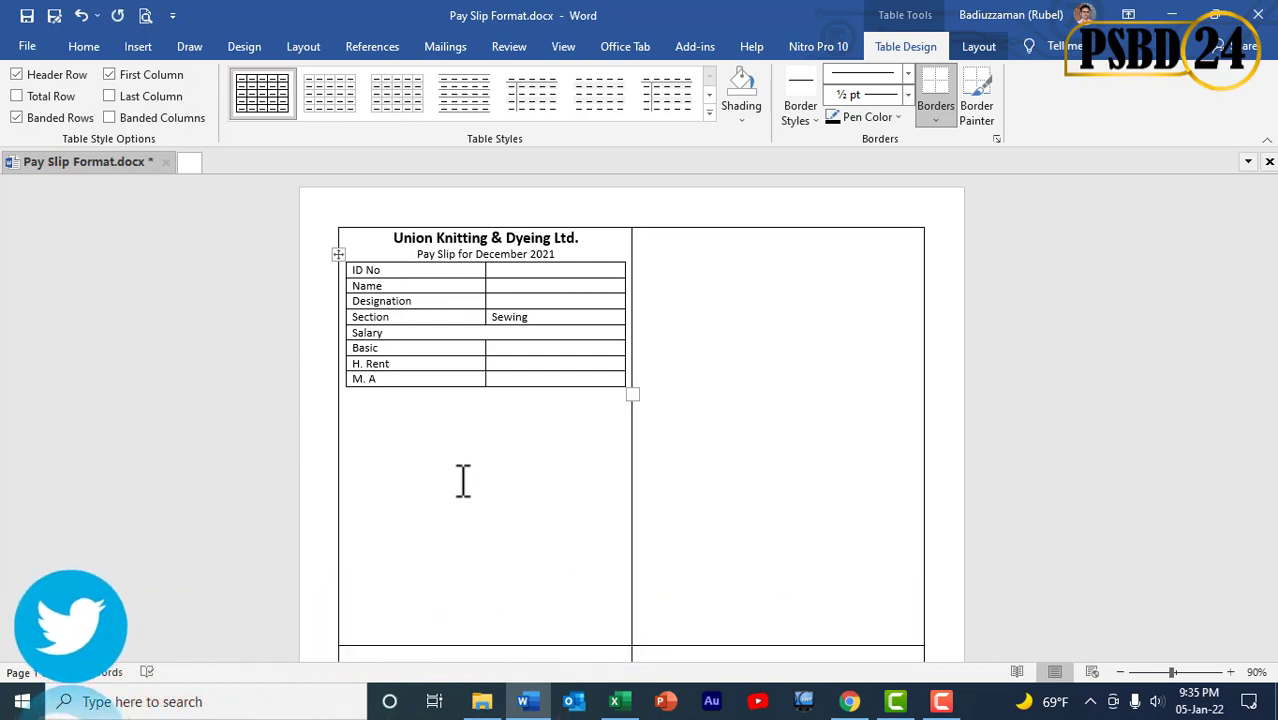
key("Tab")
type("T.")
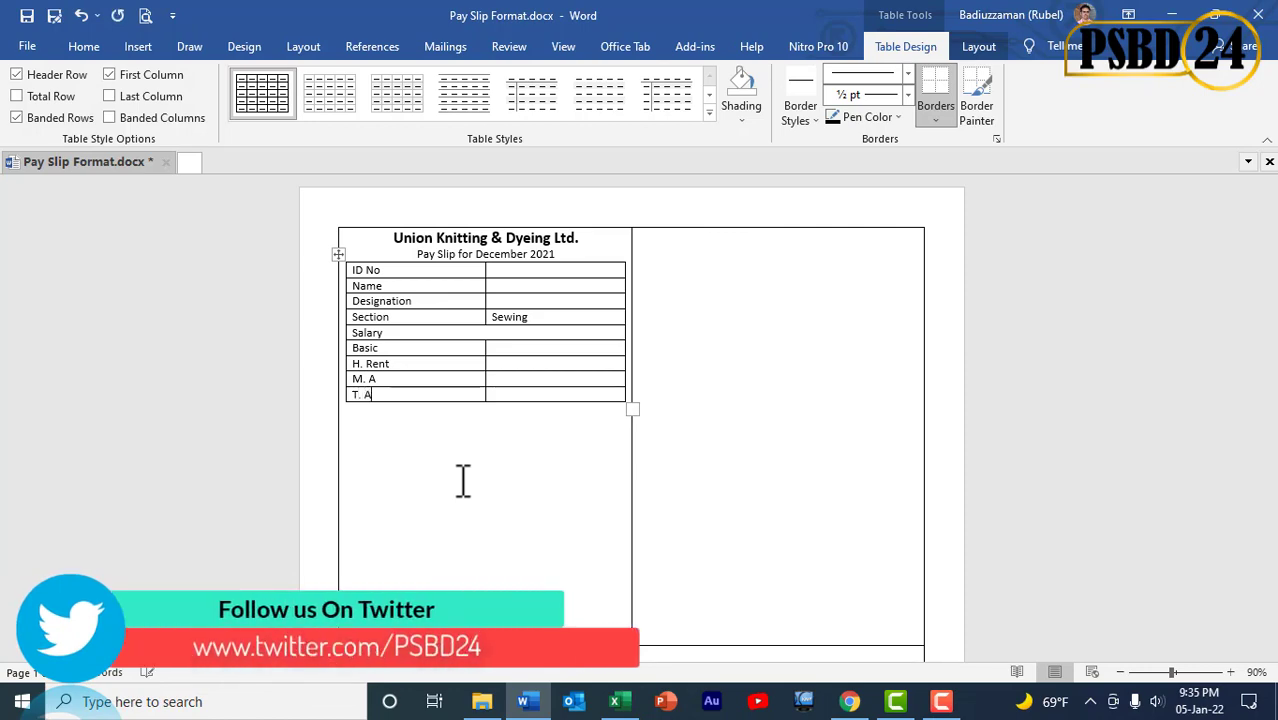
key("alt+Tab")
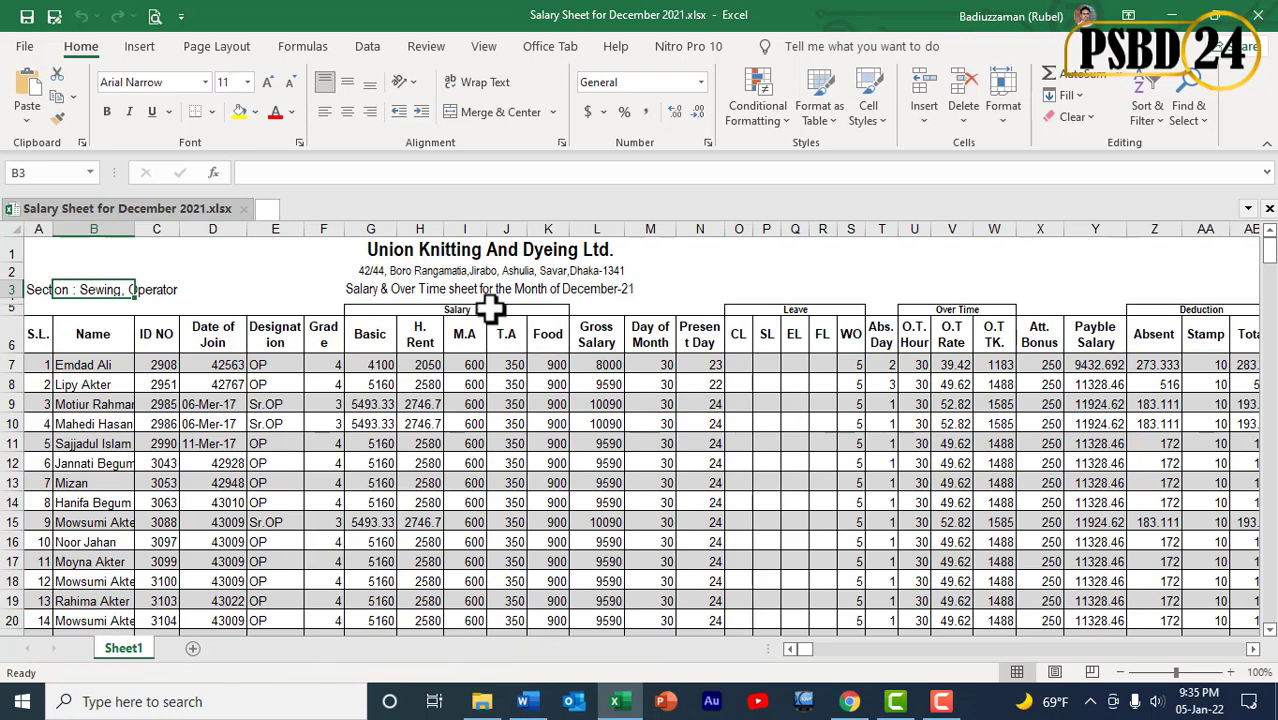
Enter "Food" as the row label below T. A in the Word pay slip table and add an empty row beneath it.
key("Tab")
key("Tab")
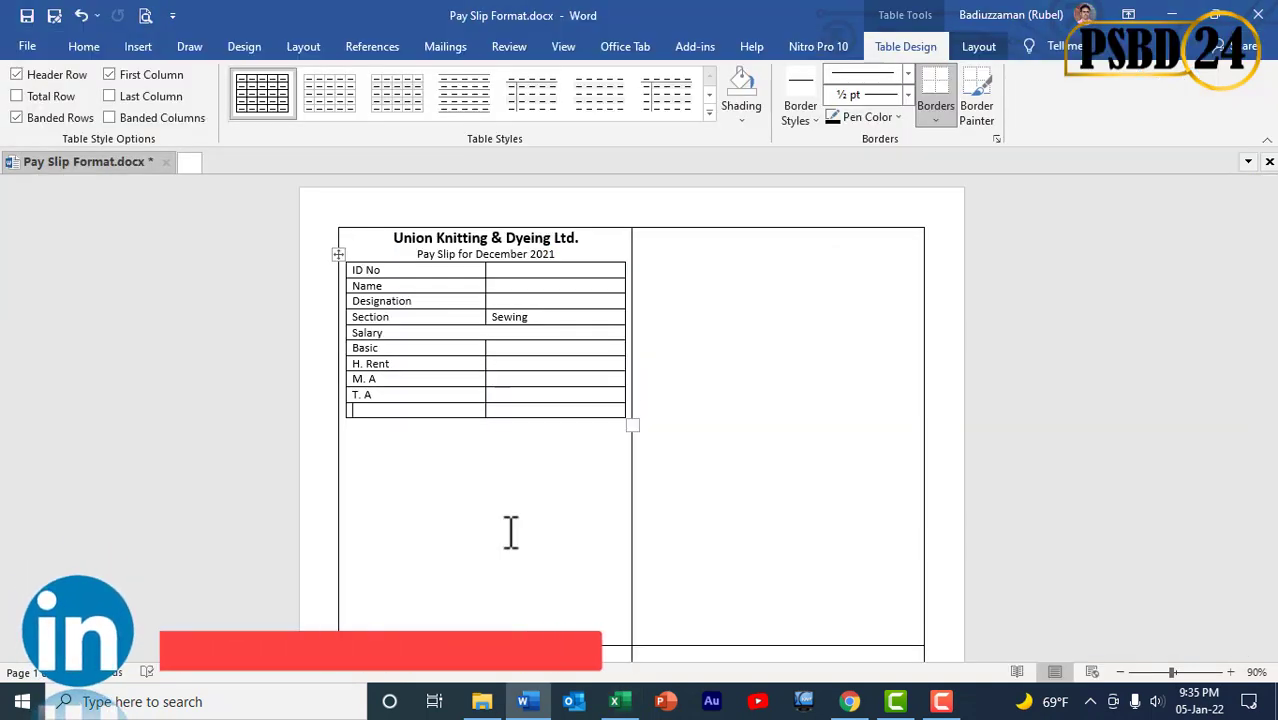
type("Food")
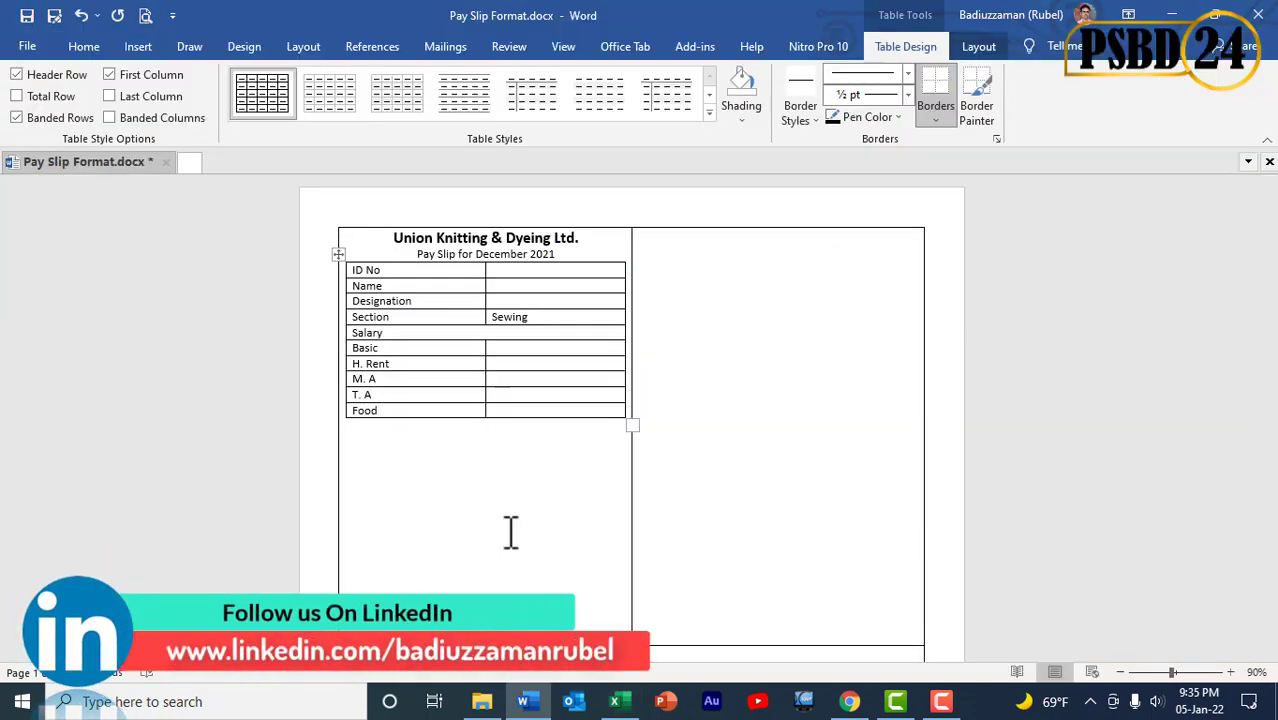
key("Tab")
key("Tab")
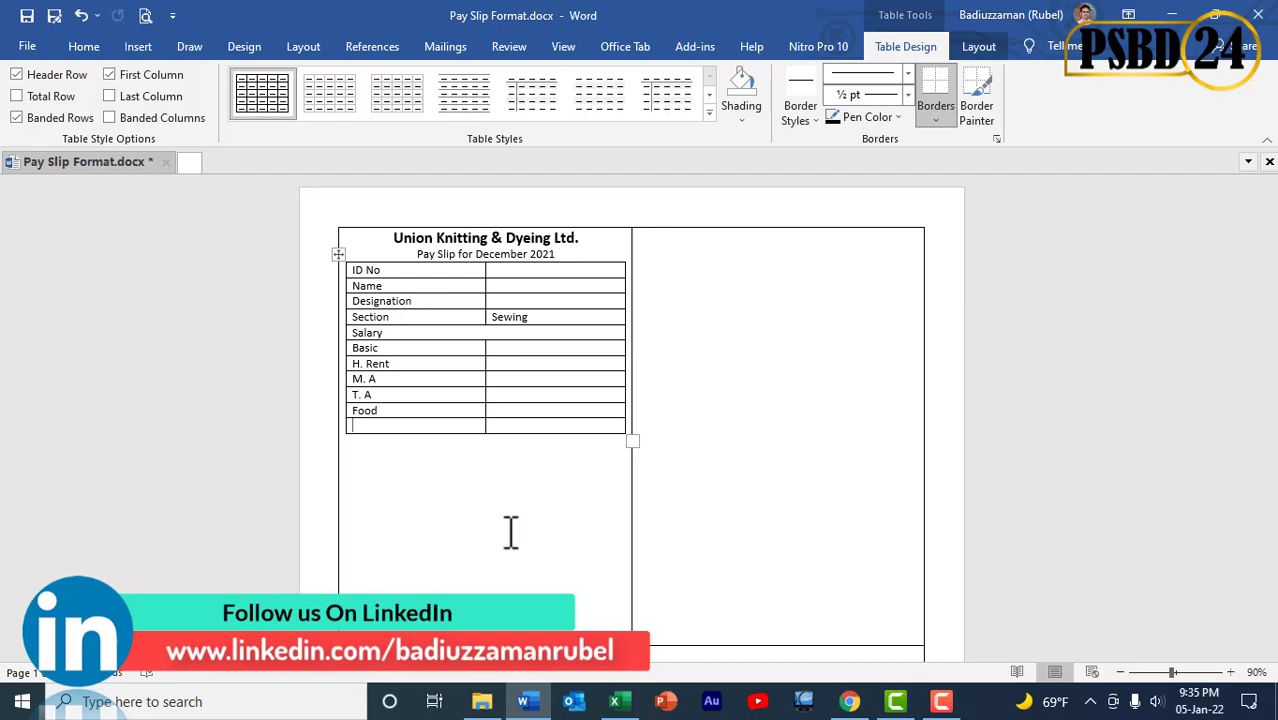
Check the attendance headings in the Excel salary sheet and enter "Present Day" as the row label below Food in Word.
key("alt+Tab")
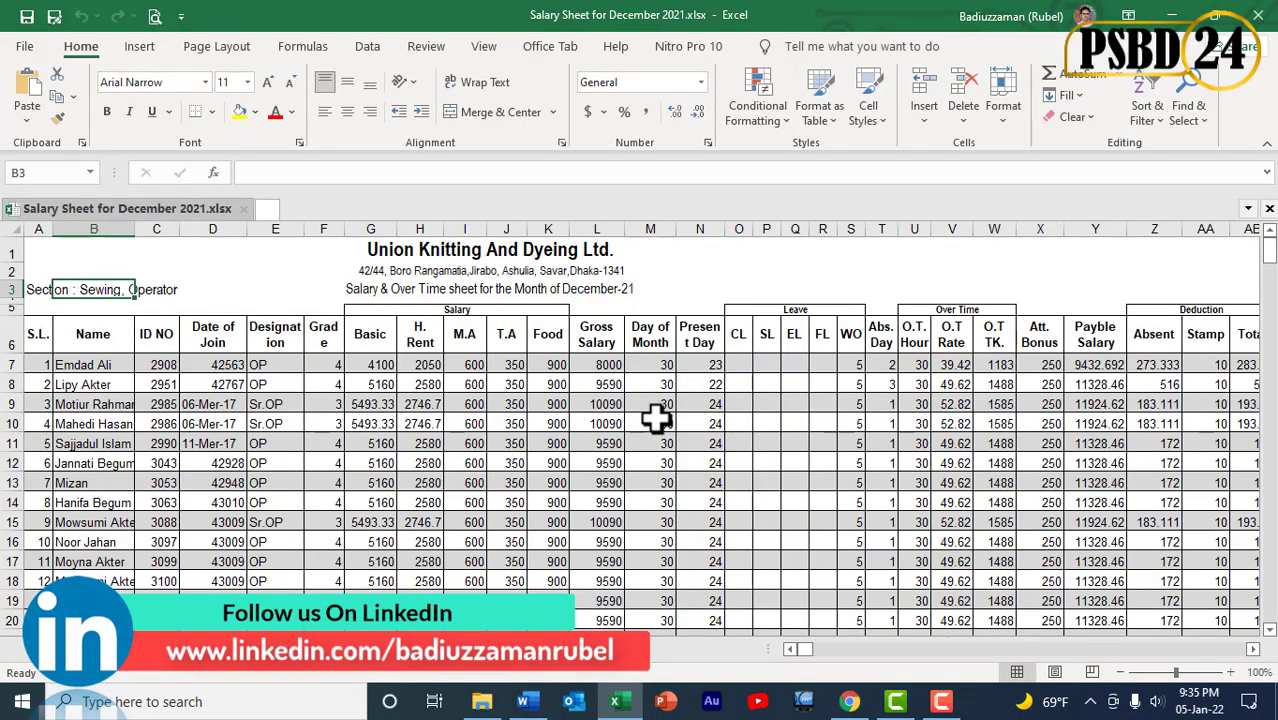
key("alt+Tab")
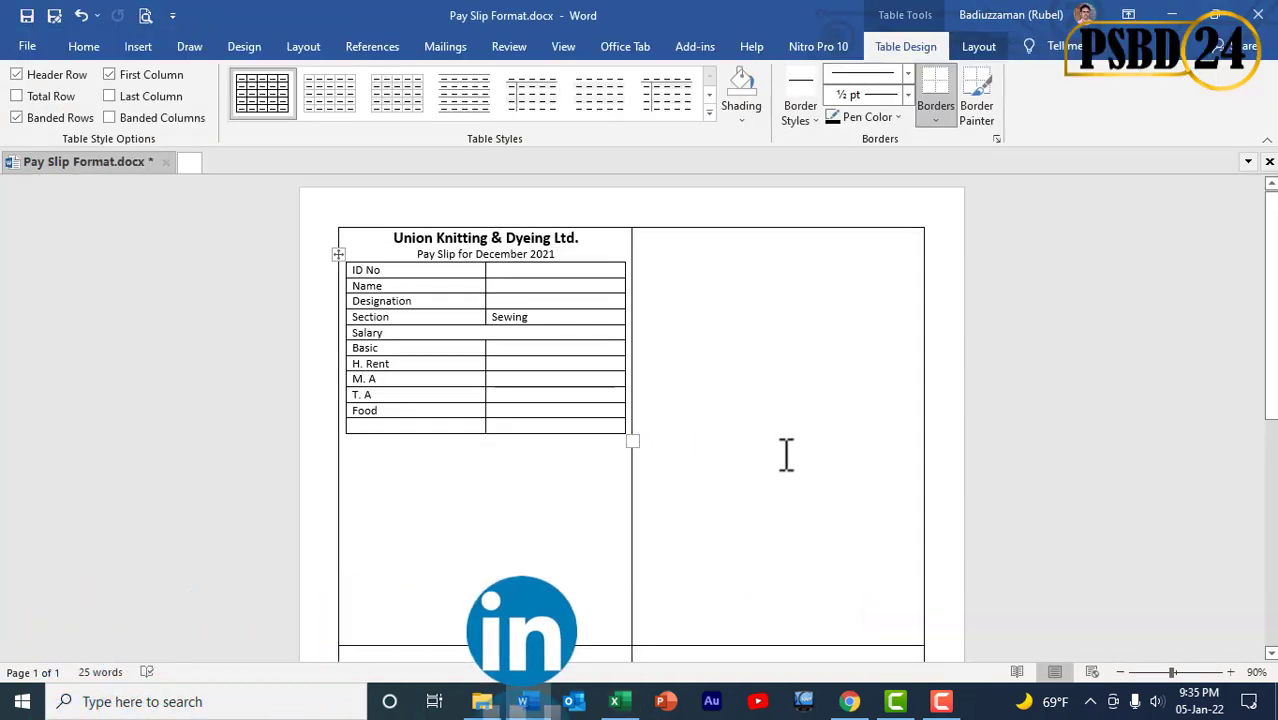
type("P")
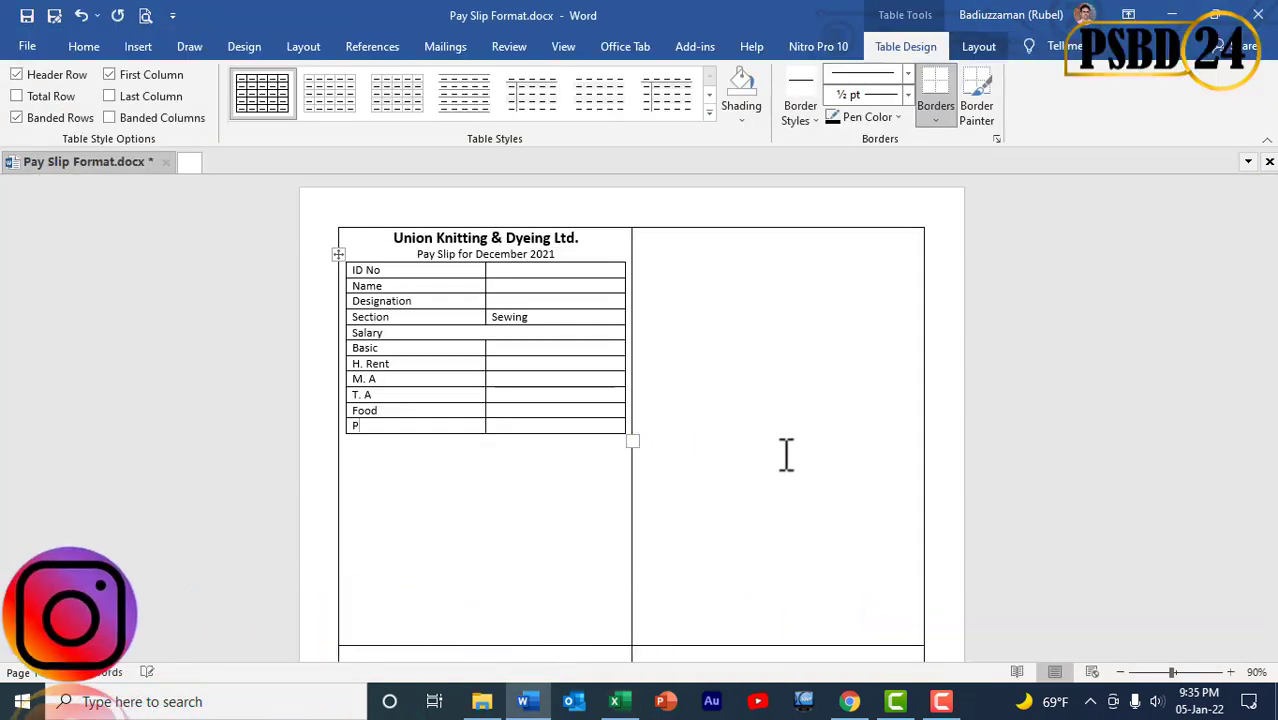
type("resent Day")
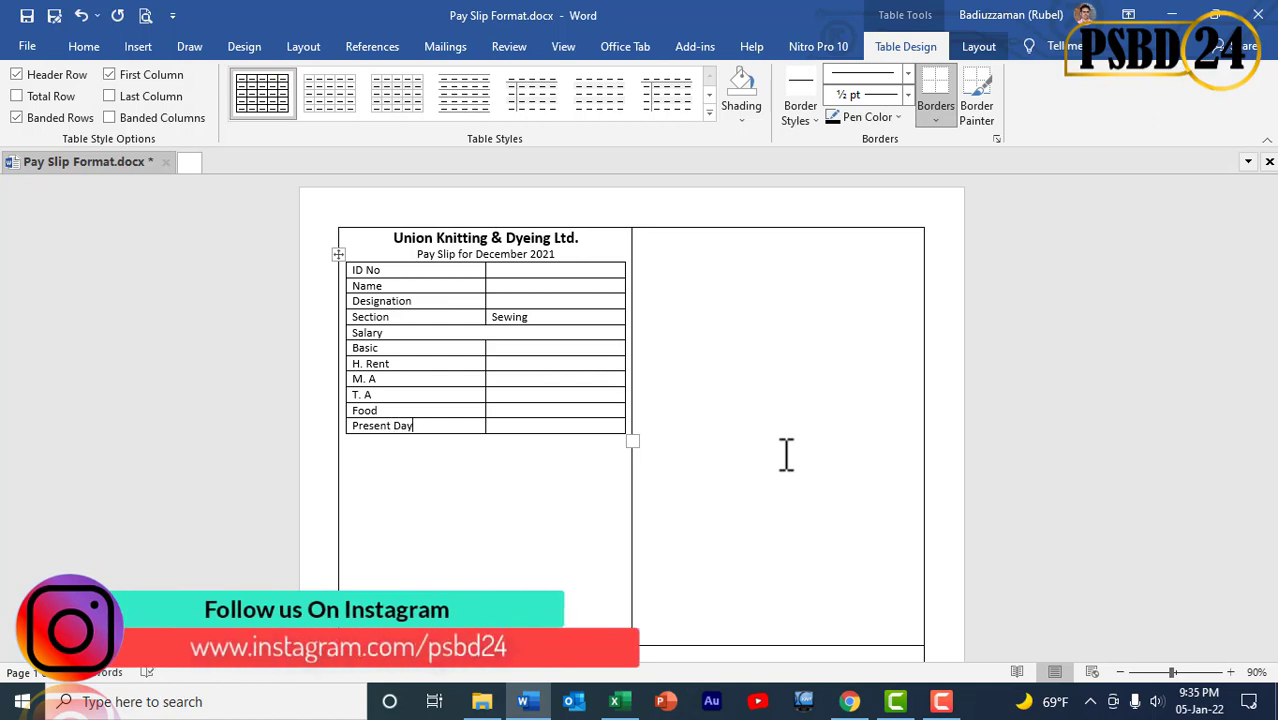
key("Tab")
key("Tab")
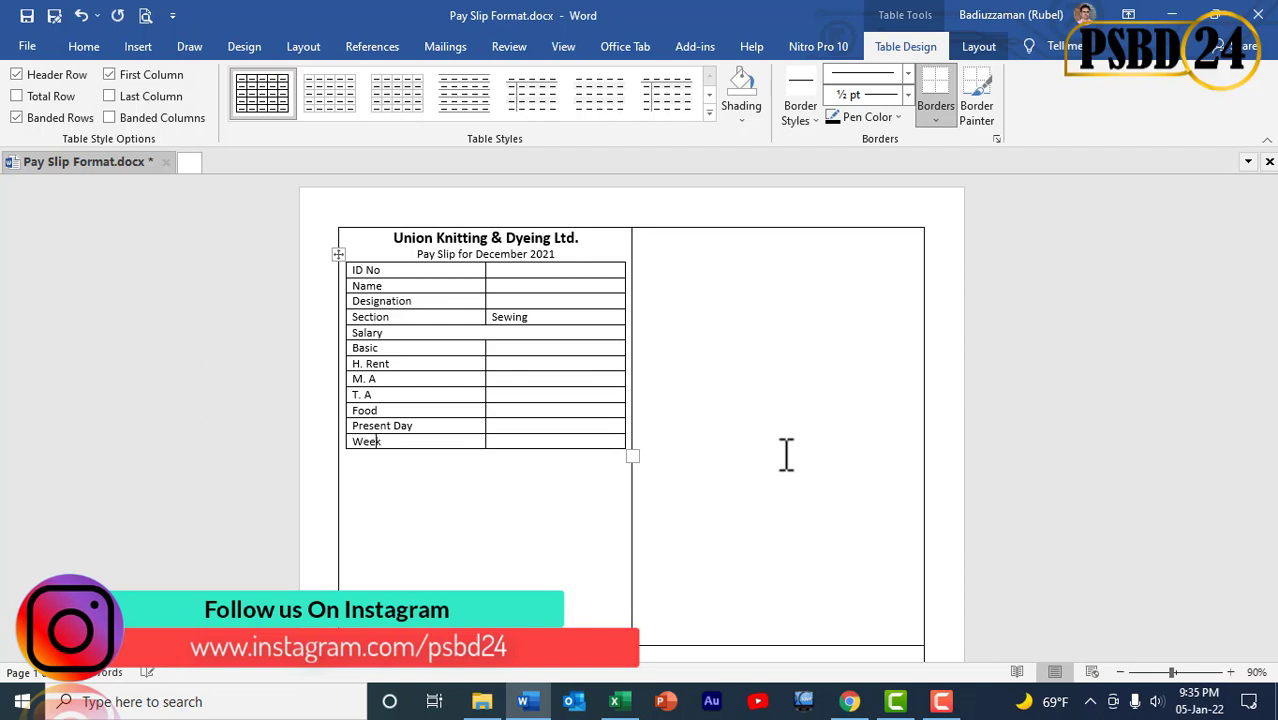
Label the row below Present Day "Weekly Leave" and add an empty row beneath it.
type("Weekly")
key("Tab")
key("Tab")
left_click(474, 441)
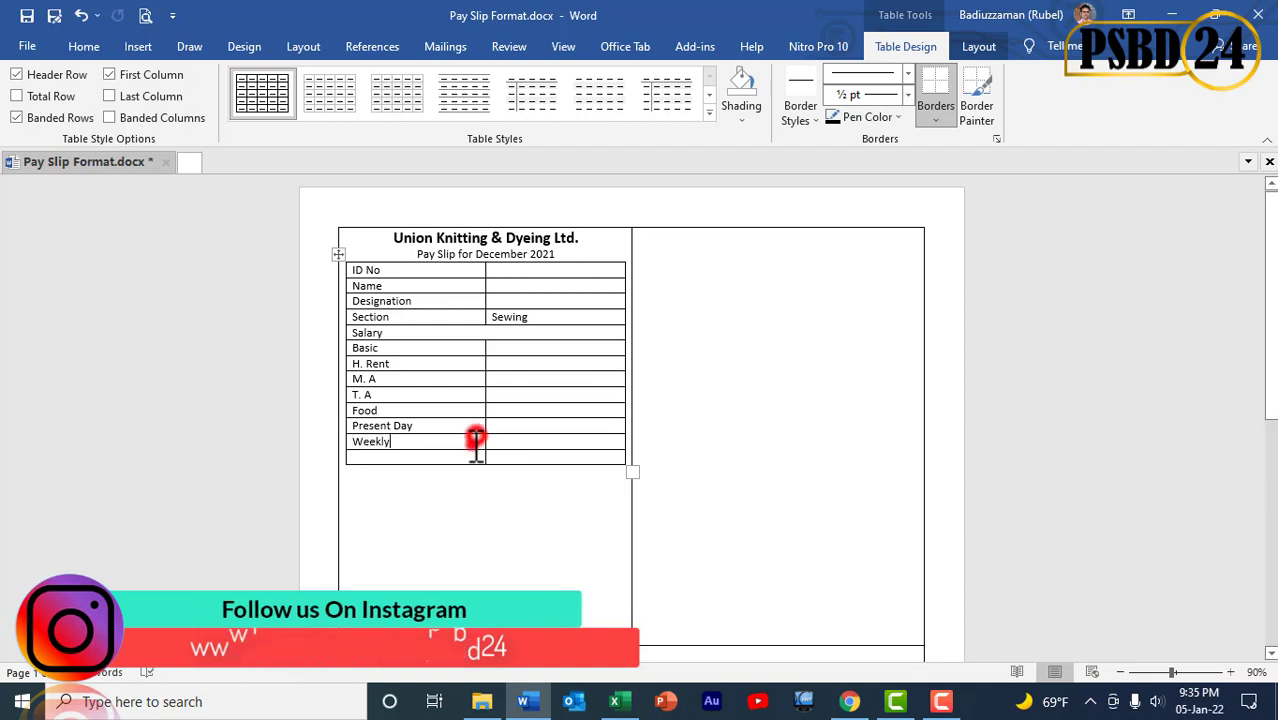
type("Leave")
left_click(467, 458)
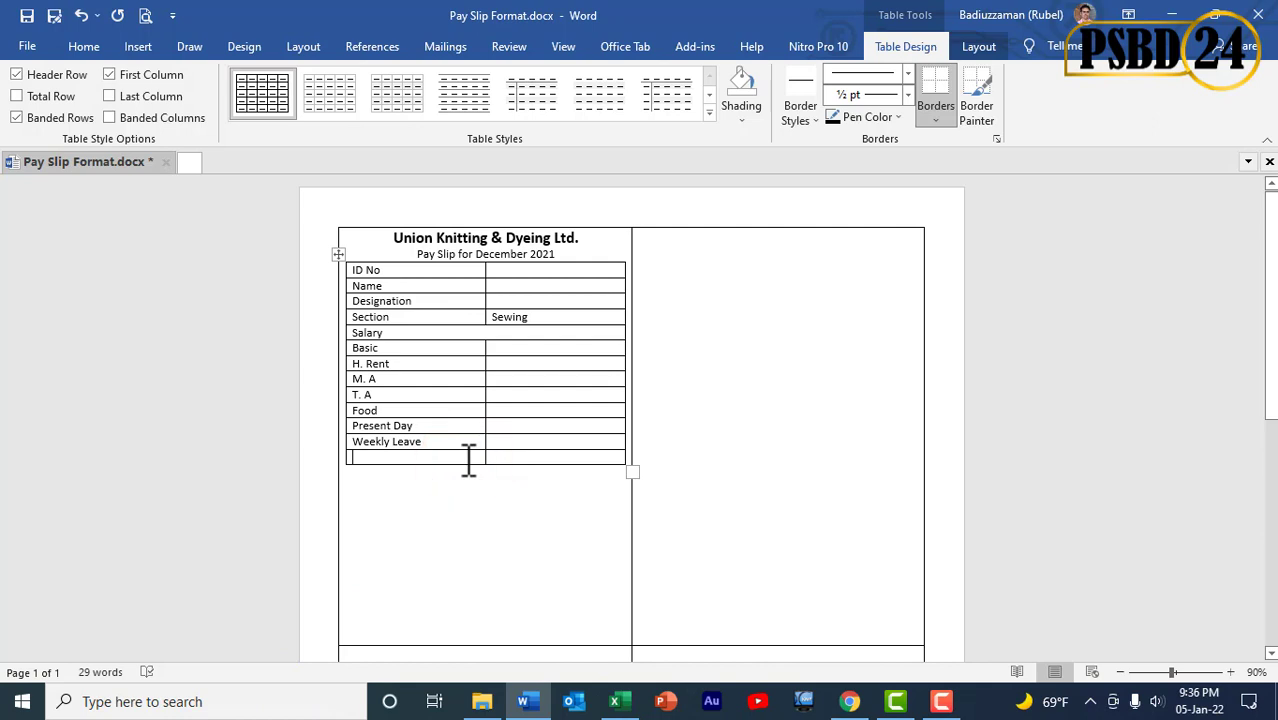
Enter the row labels "Att. Bonus", "O. T. Hour", "O. T Rate" and "O. T. Tk." below Weekly Leave, plus an empty row.
type("At")
key("Tab")
key("Tab")
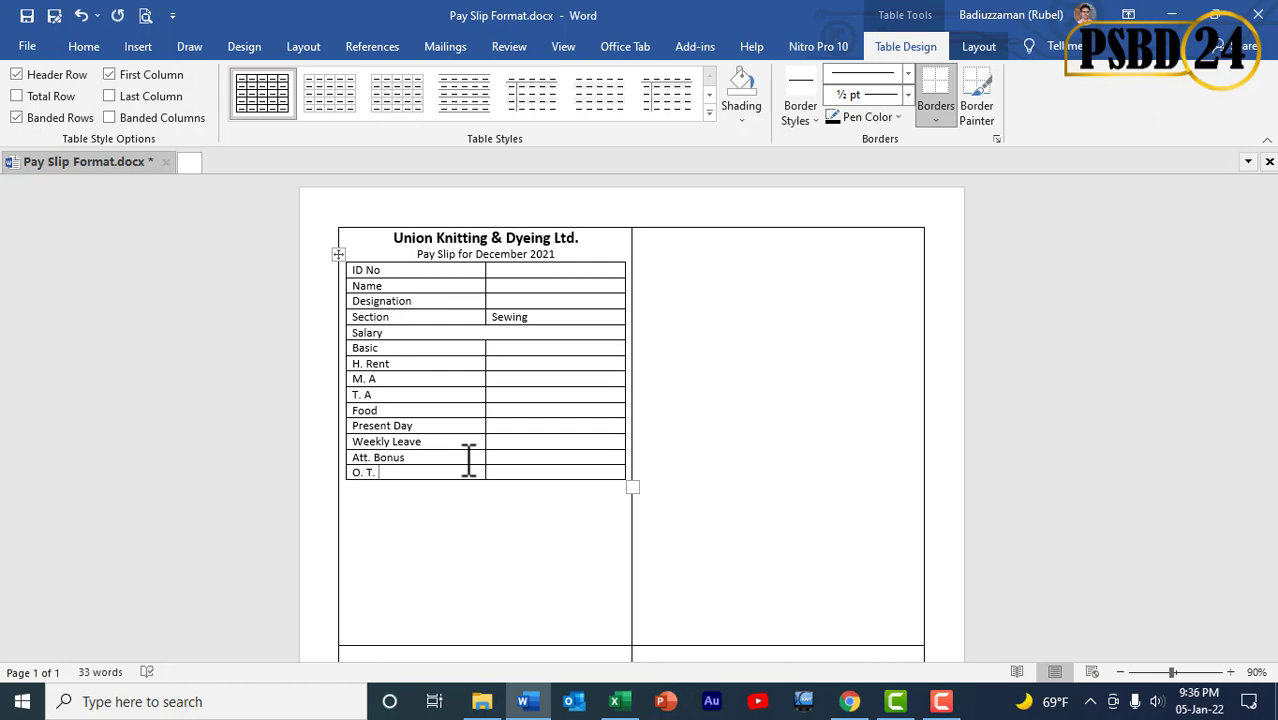
key("Tab")
key("Tab")
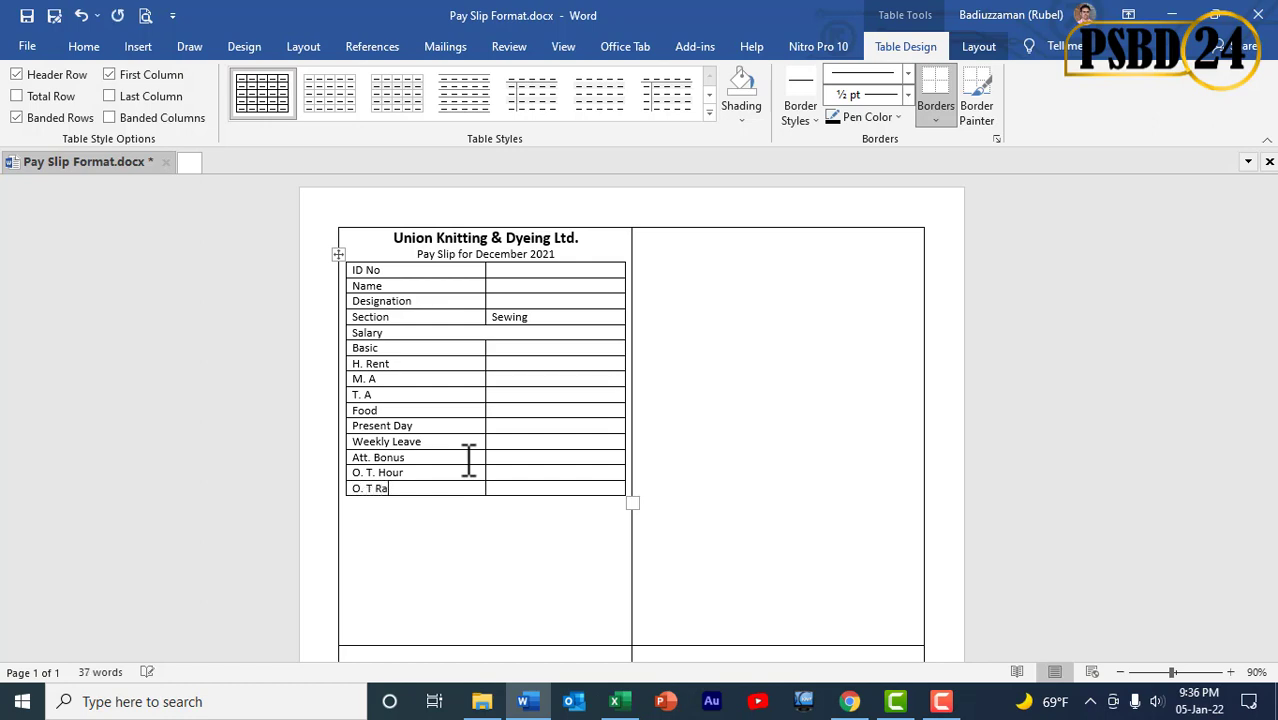
key("Tab")
key("Tab")
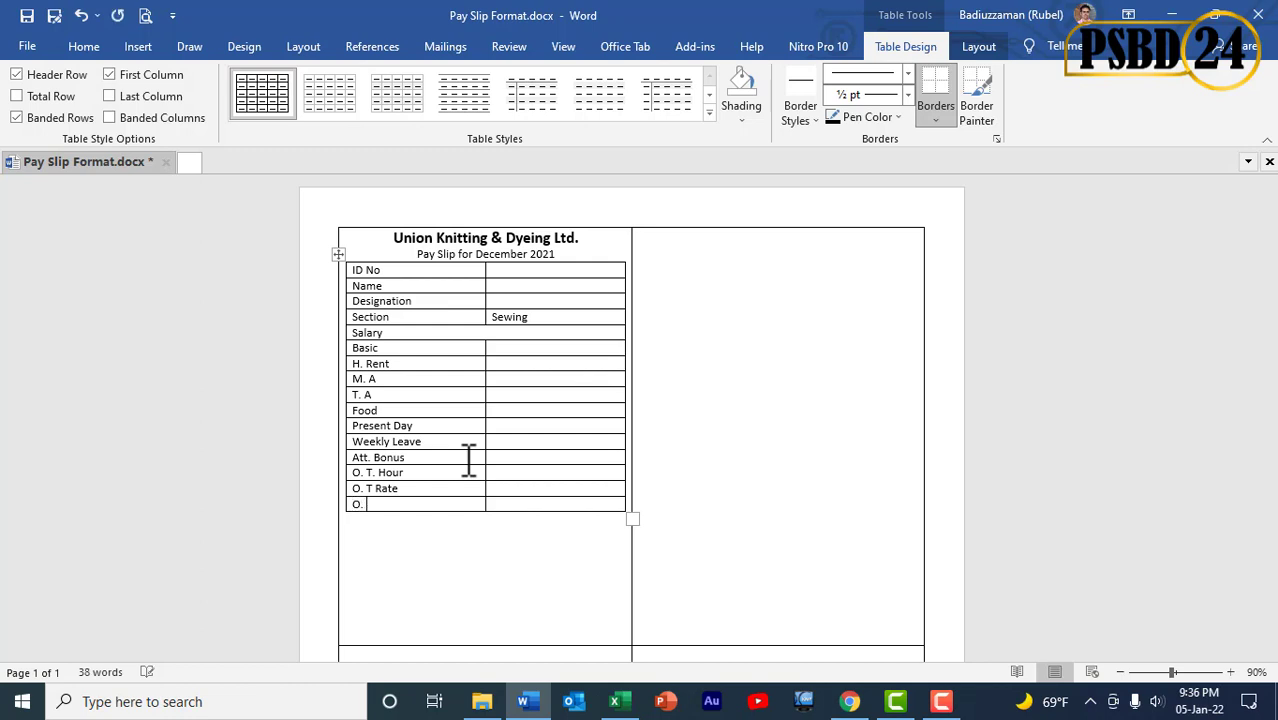
key("Tab")
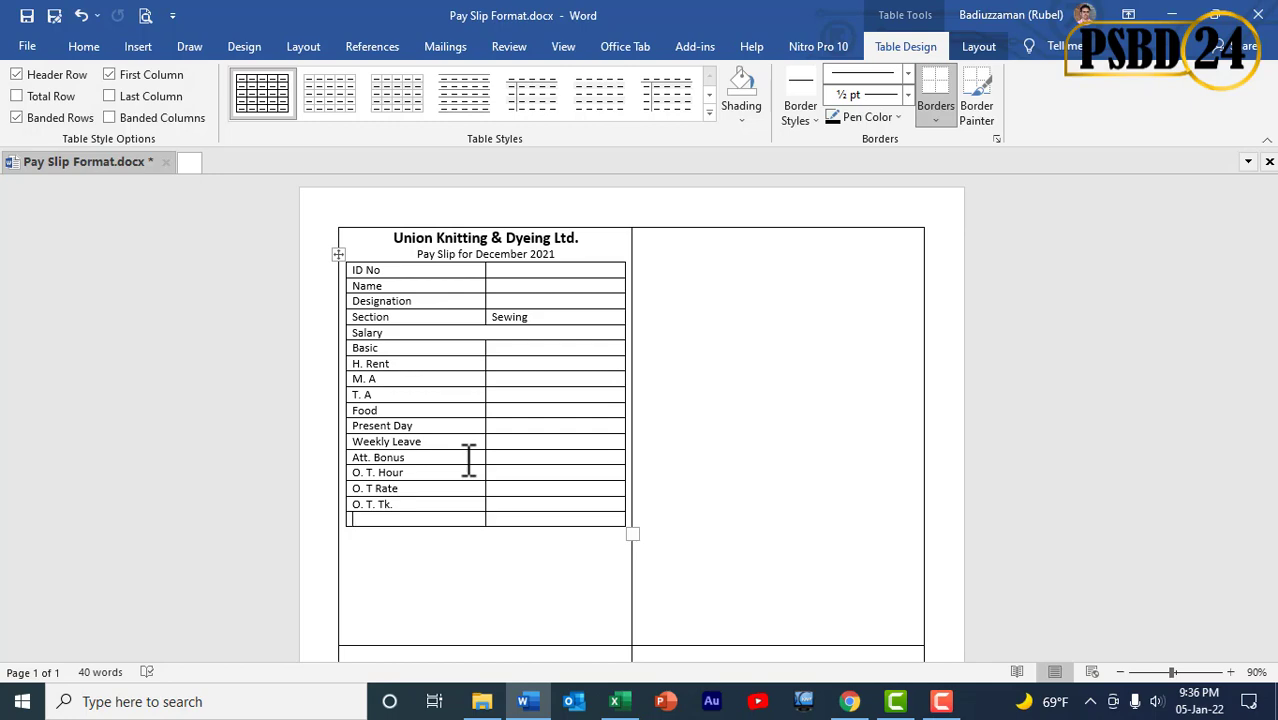
Check the Deduction columns in the Excel salary sheet and enter the row labels "Absent" and "Stamp" below O. T. Tk. in Word.
key("alt+Tab")
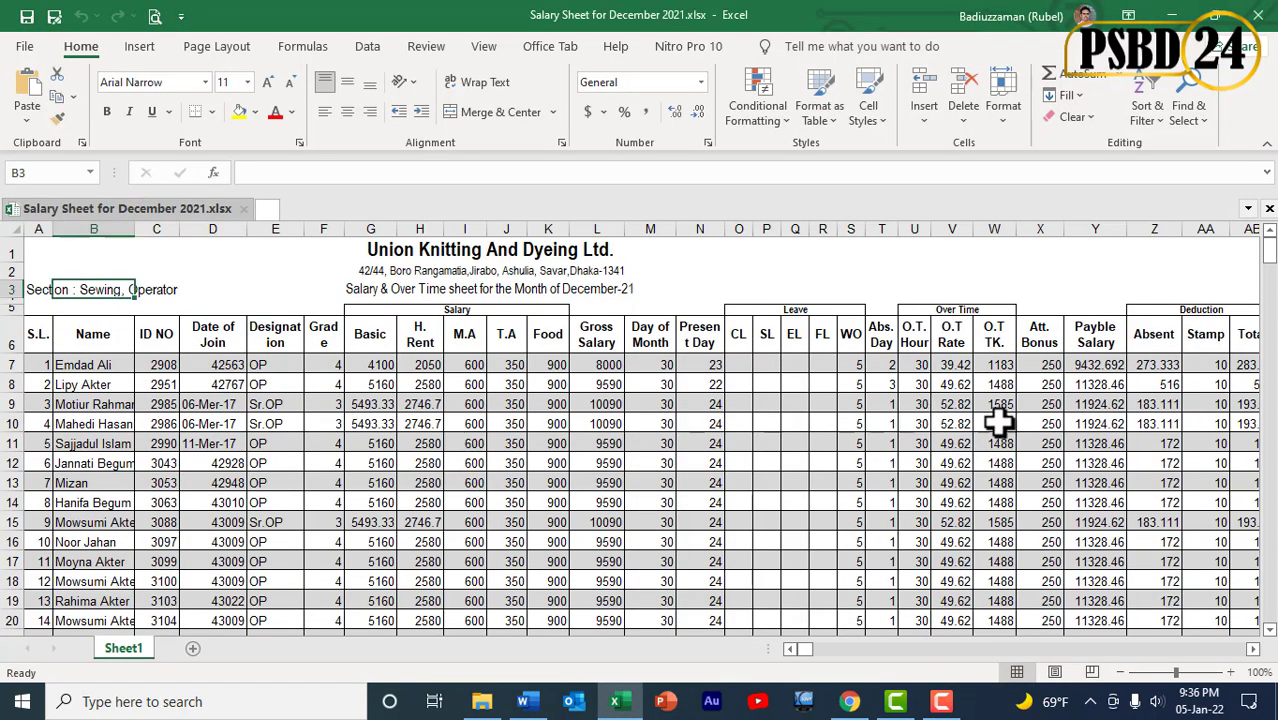
left_click(1205, 338)
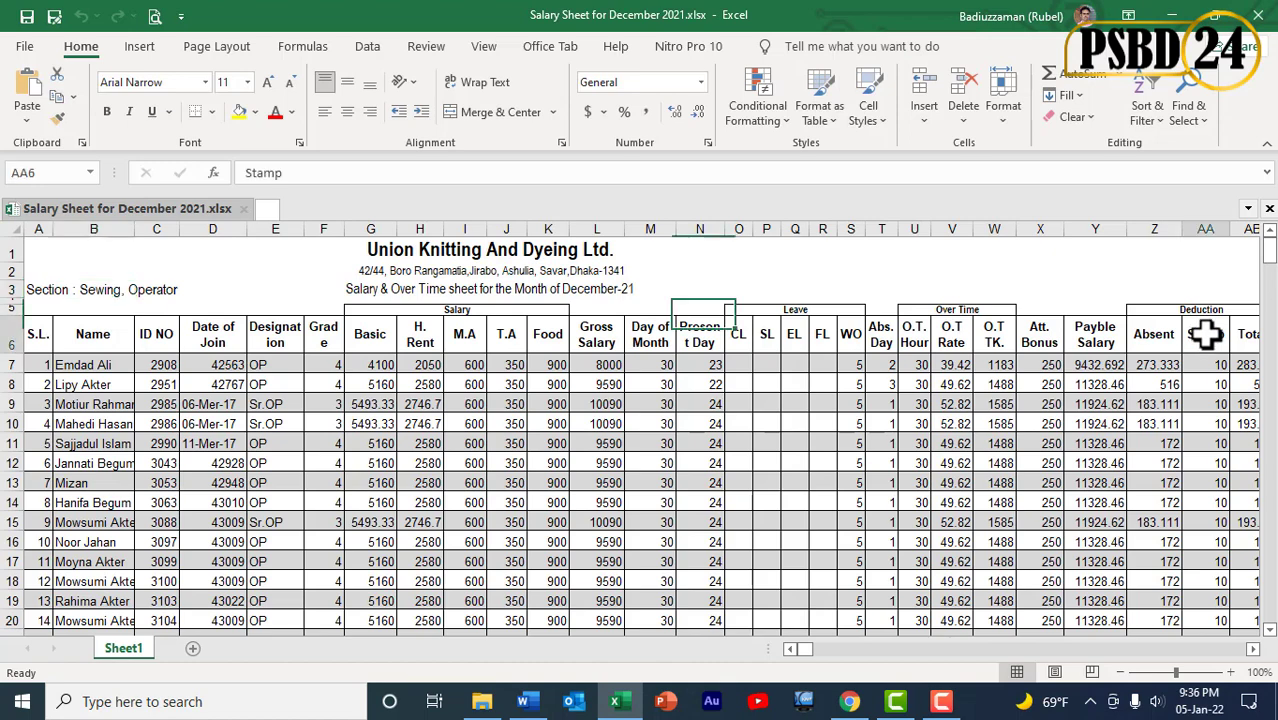
left_click(1157, 338)
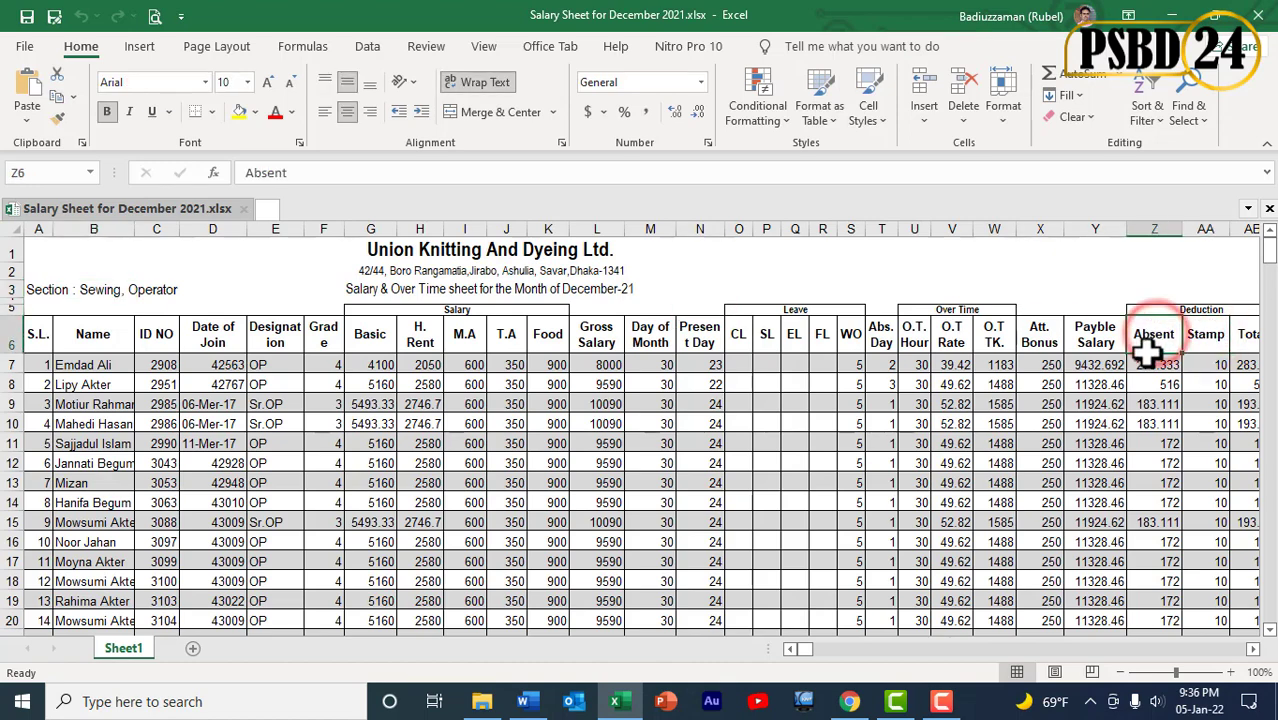
left_click(1253, 649)
left_click(1253, 649)
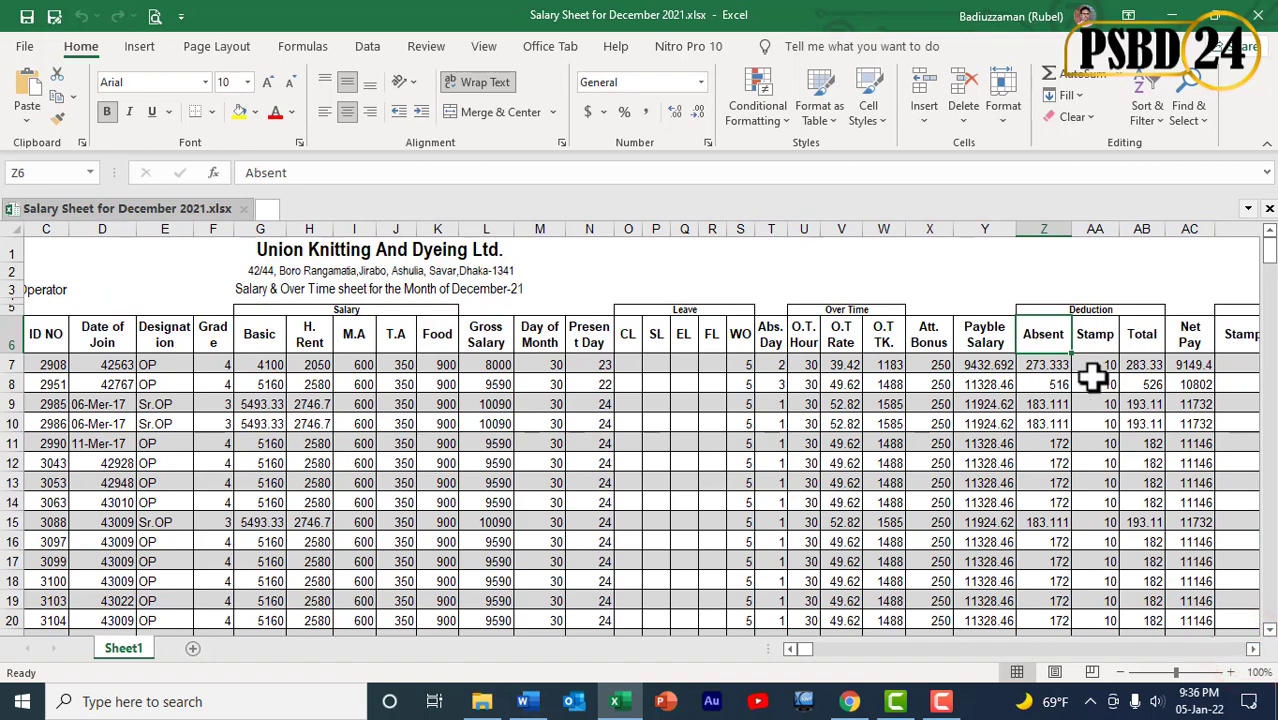
key("alt+Tab")
type("Ab")
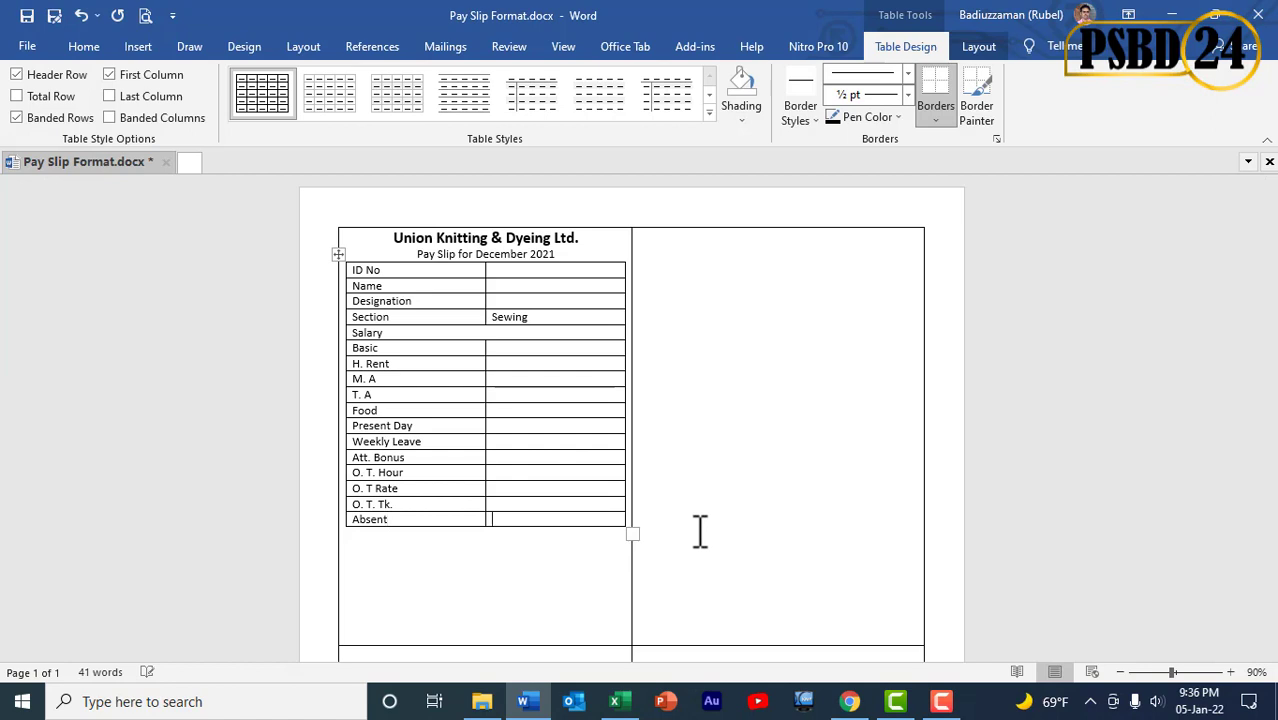
key("Tab")
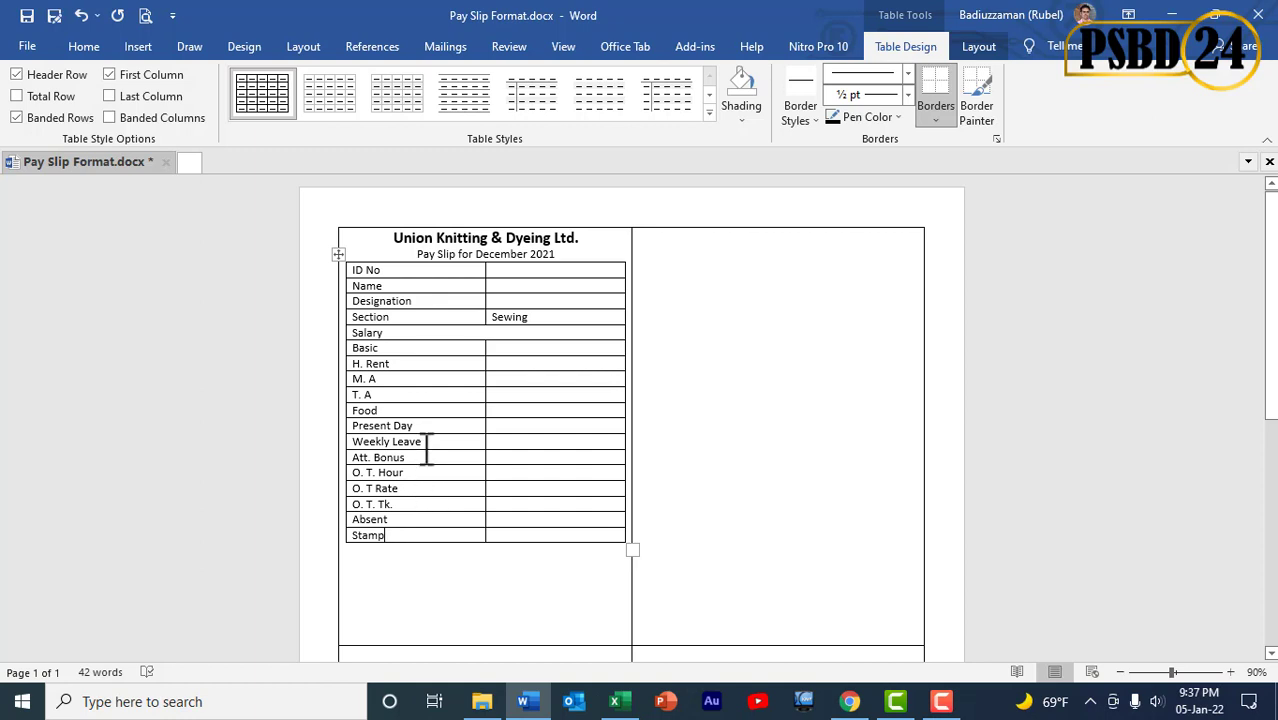
Add a signature line below the nested table with "Worker Signature" and, spaced apart from it, "Authorize Signature".
left_click(468, 571)
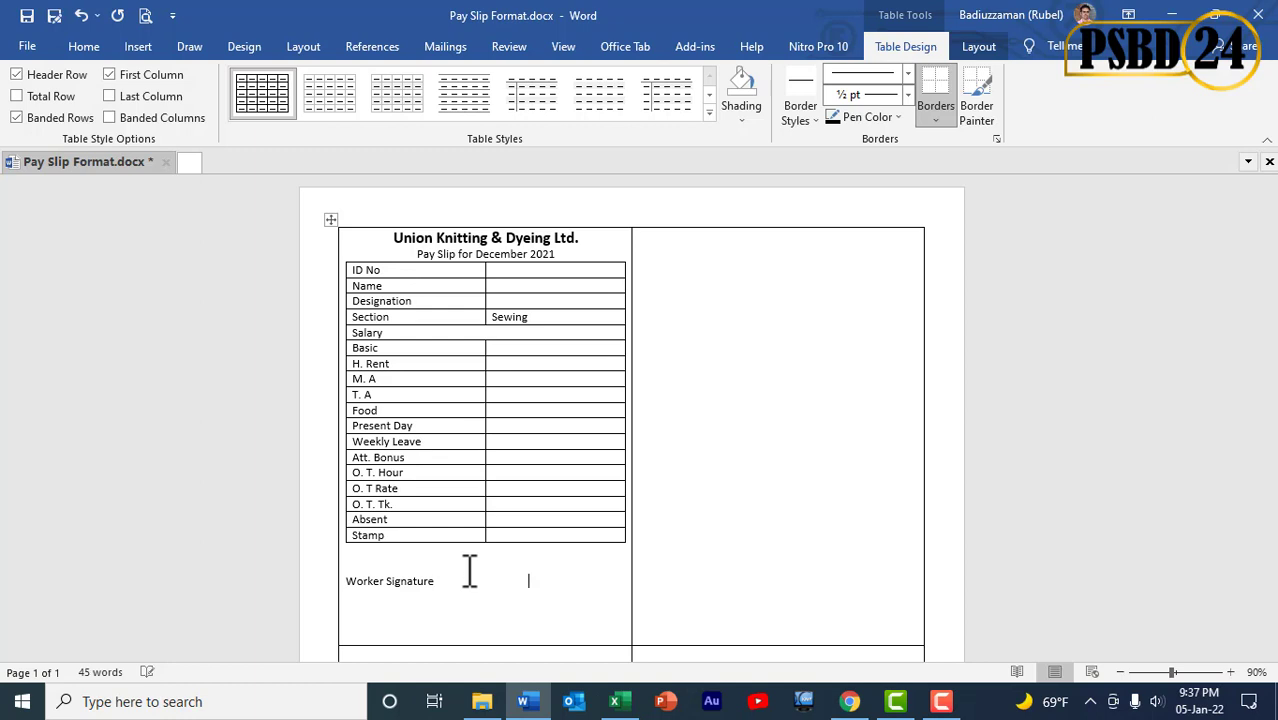
type("Signature")
right_click(545, 582)
left_click(531, 211)
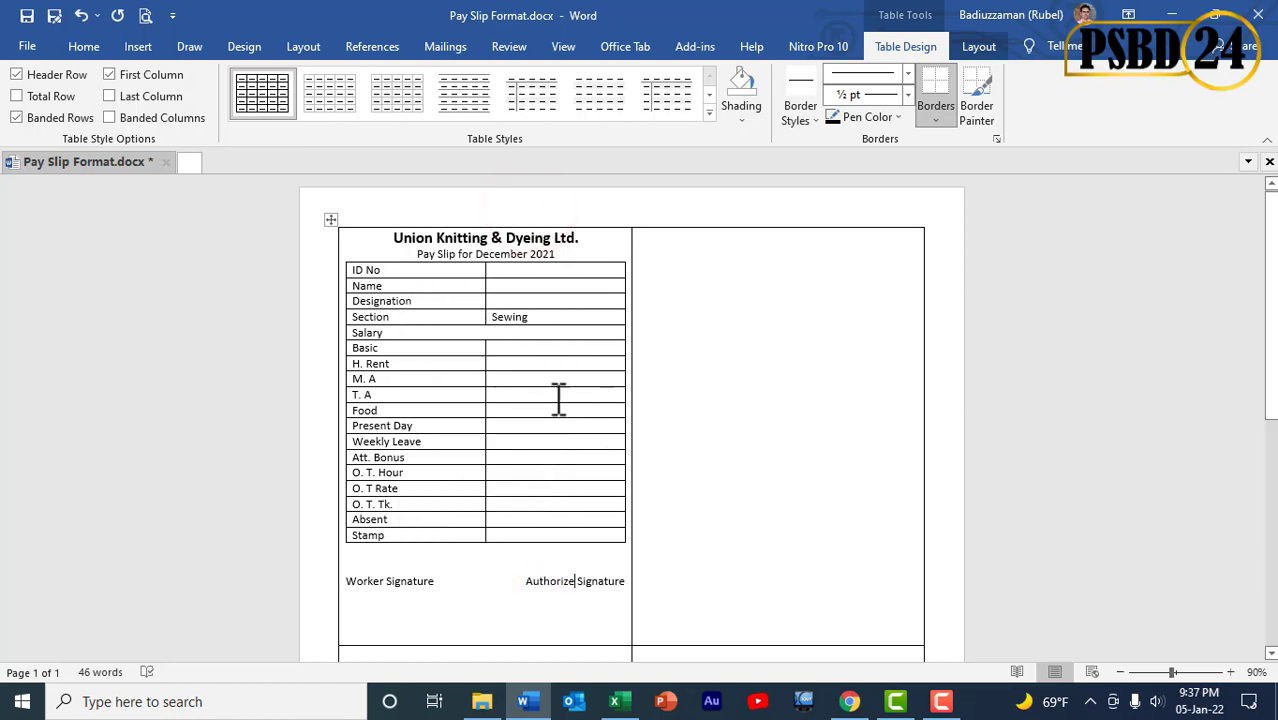
Switch to the Excel salary sheet and create a copy of Sheet1 at the end of the same workbook.
scroll(559, 399, "up", 5)
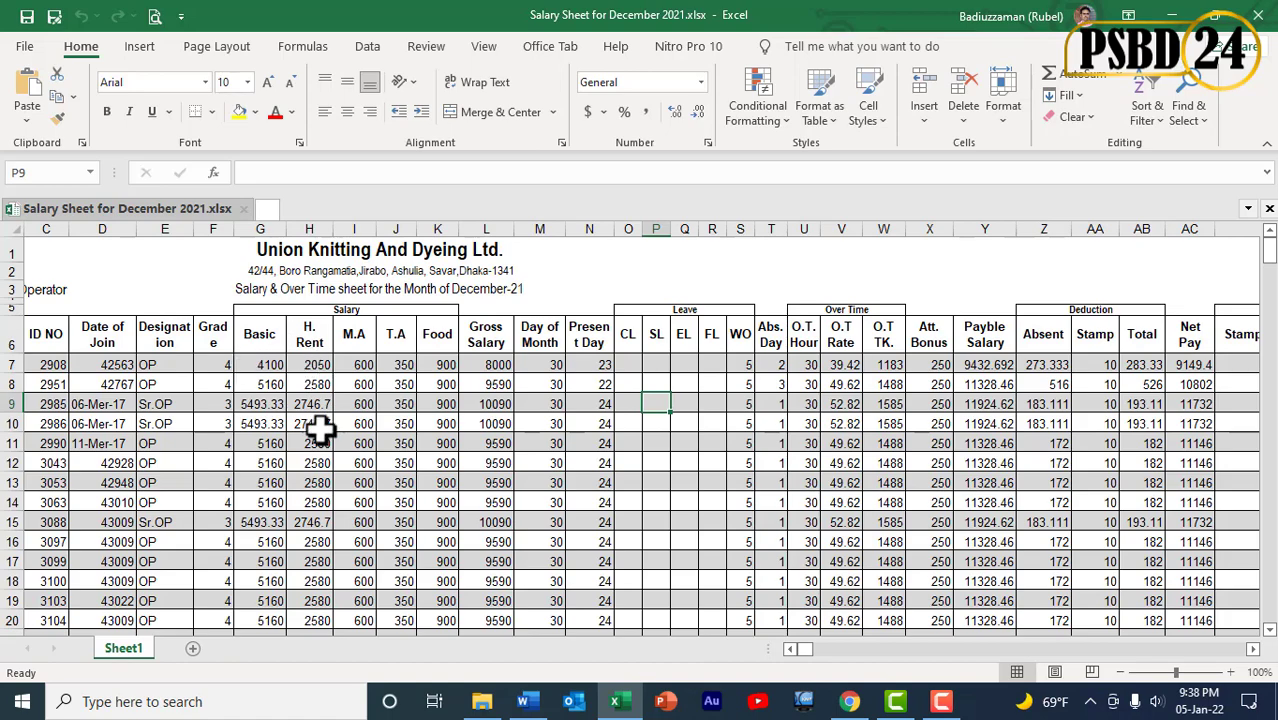
scroll(357, 446, "down", 3)
scroll(361, 452, "up", 3)
scroll(361, 452, "up", 1)
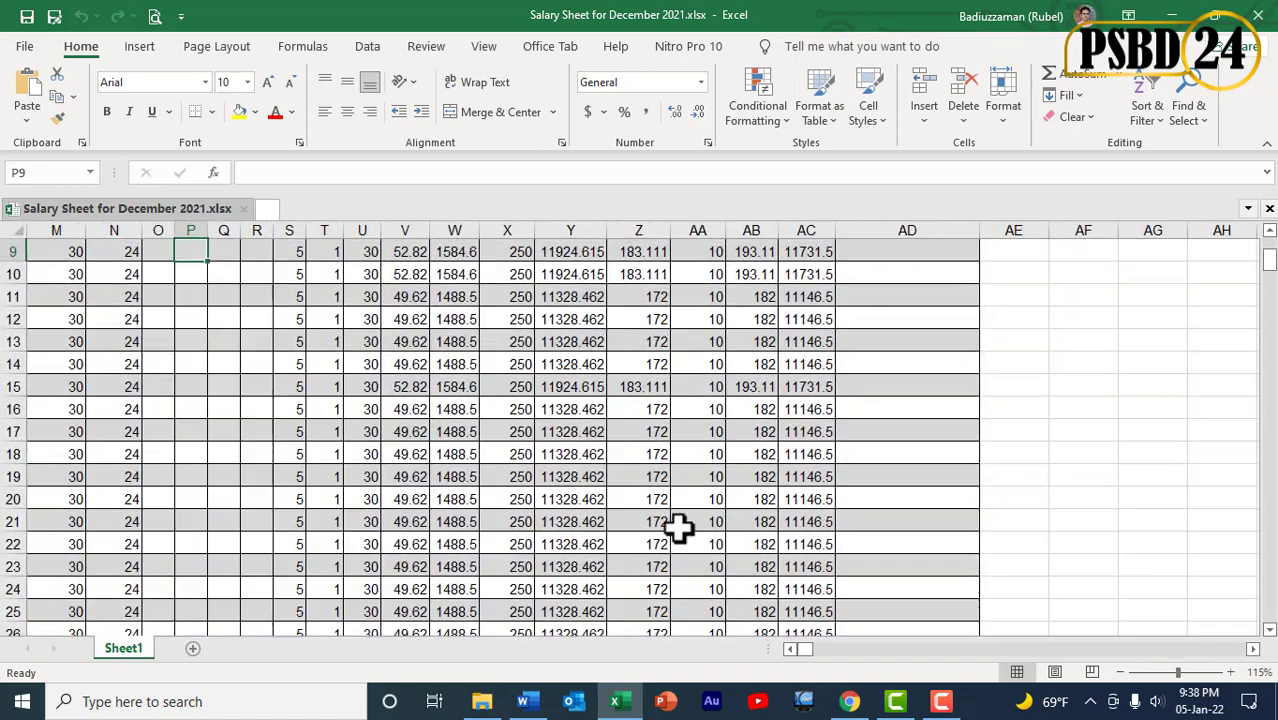
left_click_drag(808, 650, 799, 650)
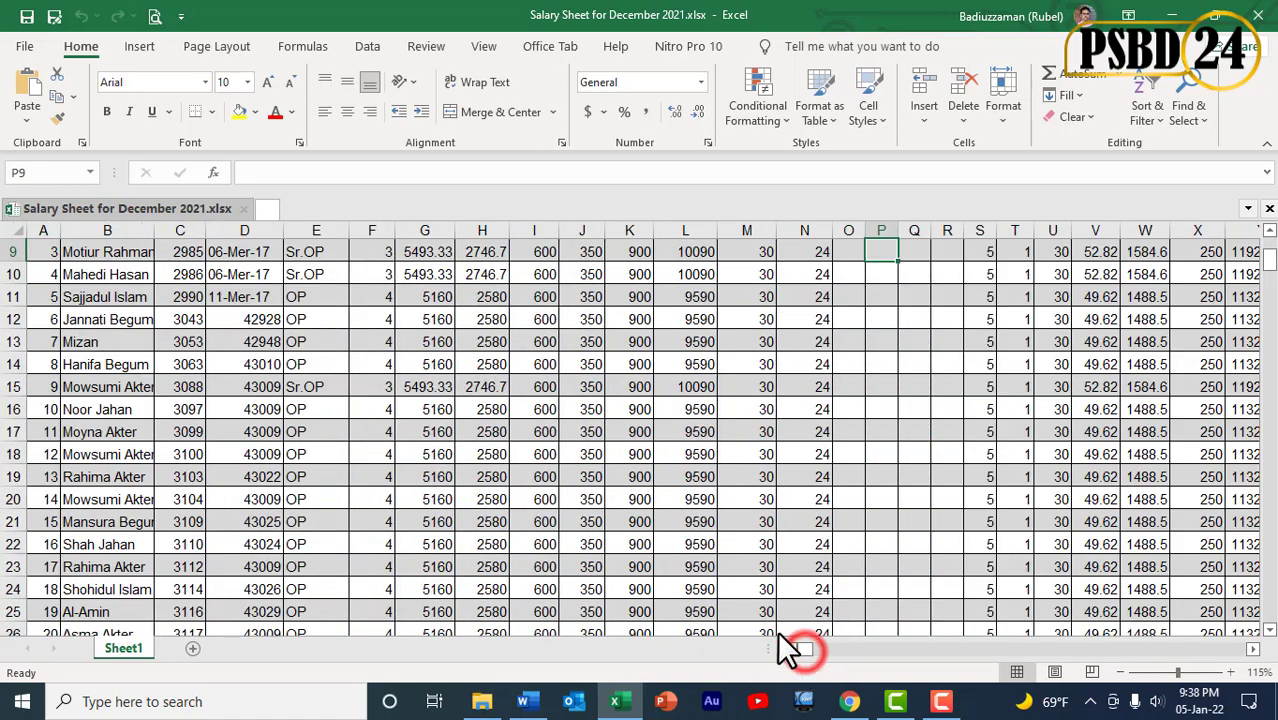
scroll(804, 650, "up", 3)
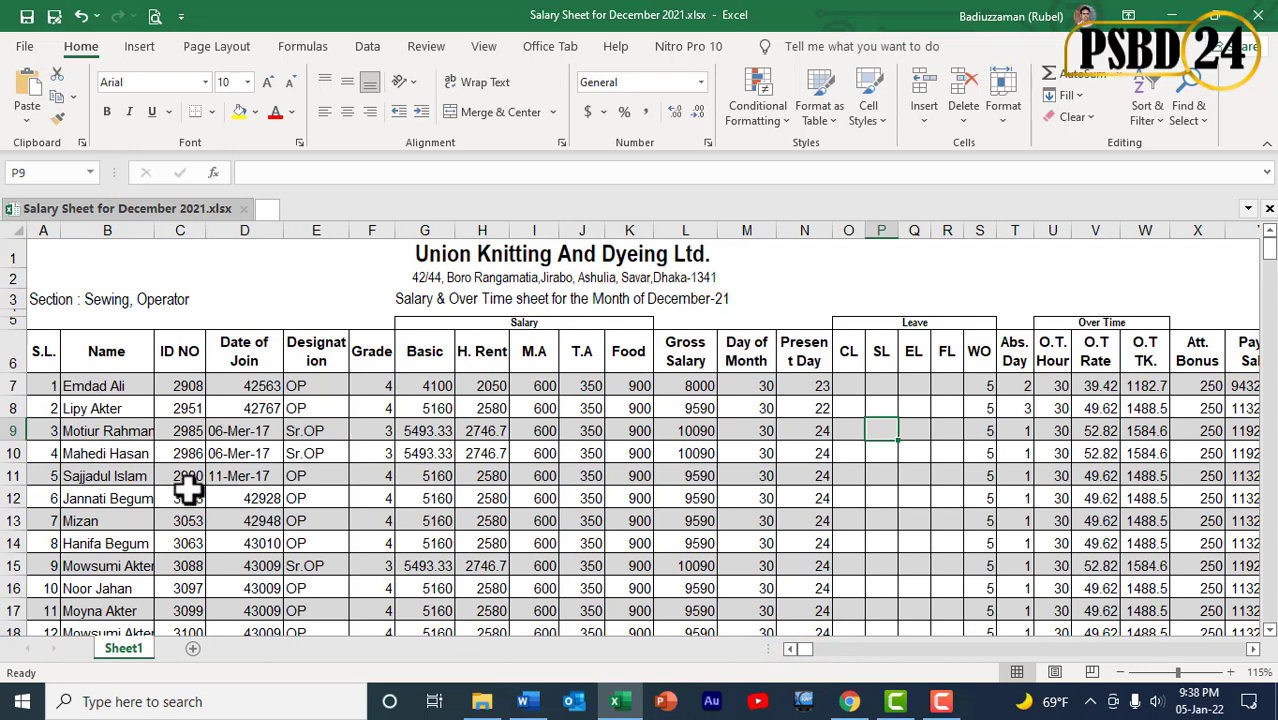
right_click(124, 650)
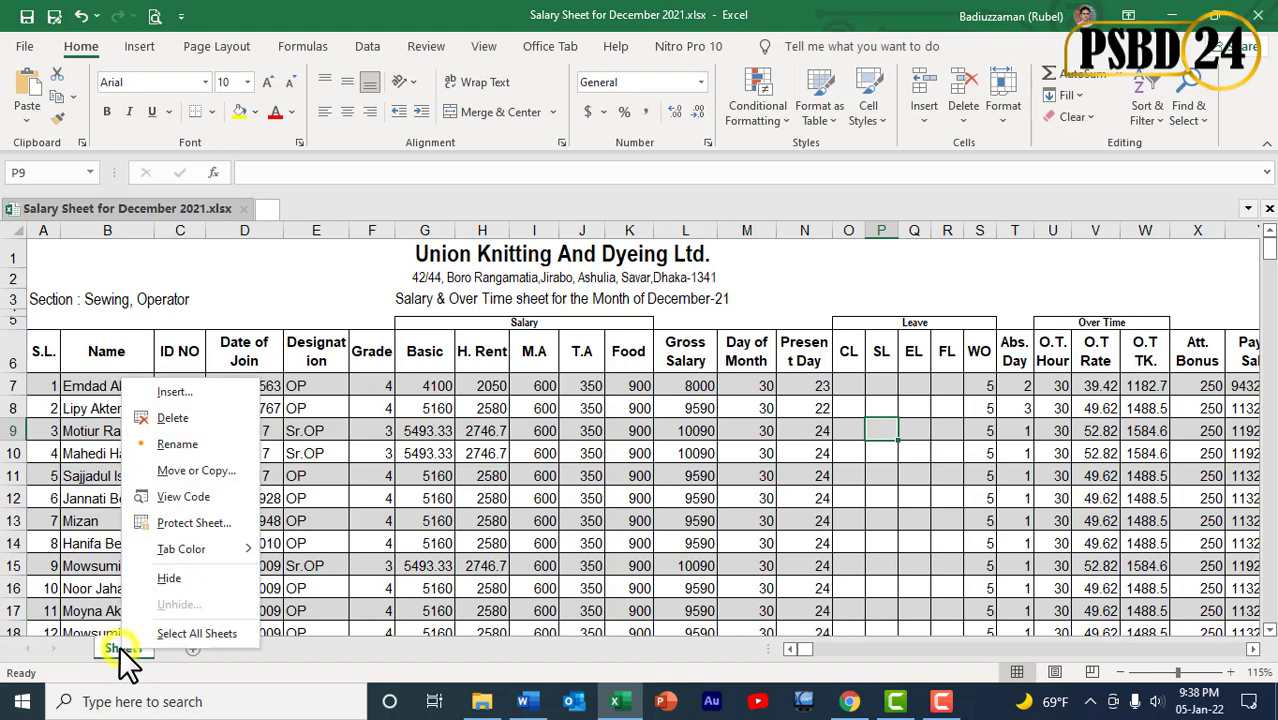
left_click(226, 470)
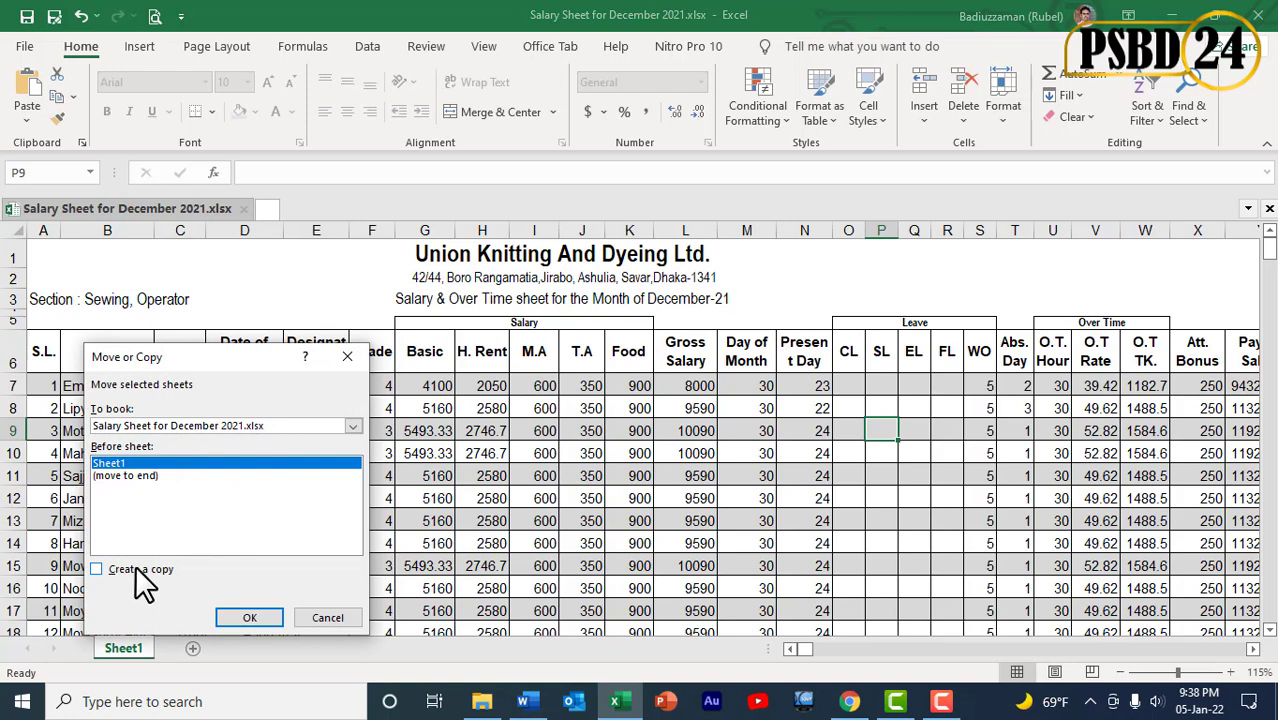
left_click(135, 565)
left_click(135, 476)
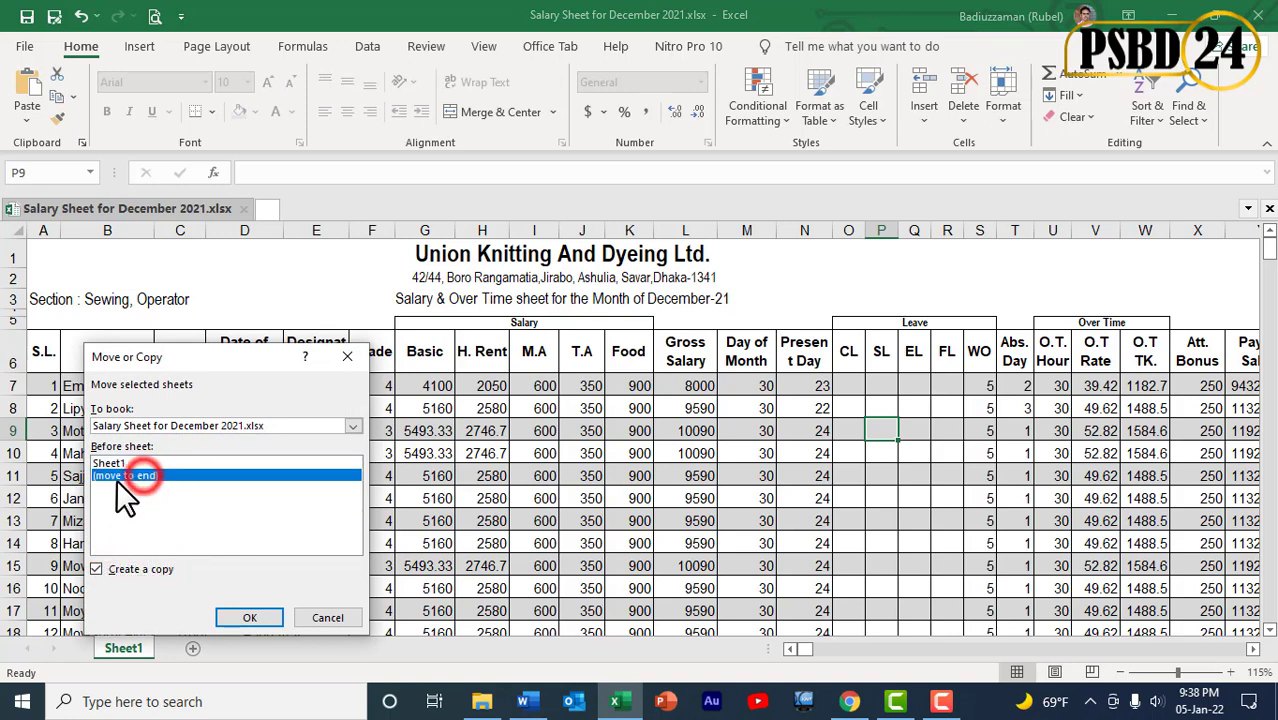
left_click(245, 617)
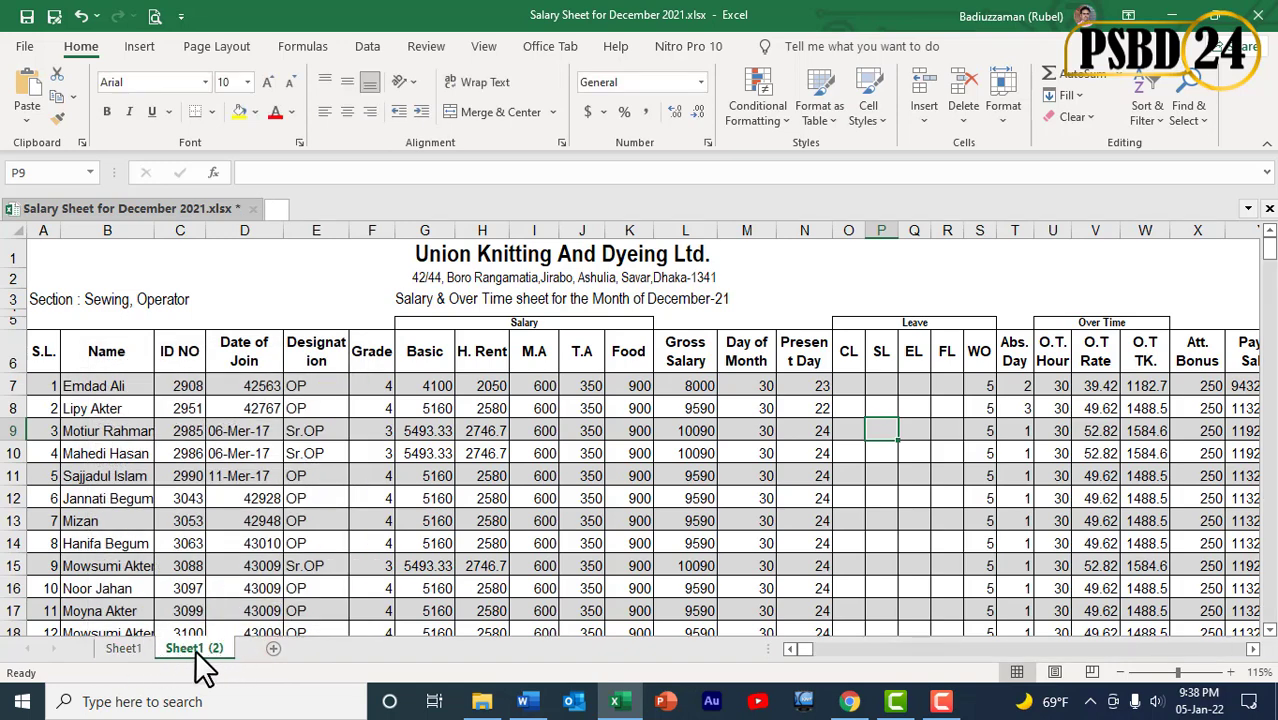
Delete the title rows above the column headings in the copied sheet so that the headings form row 1.
left_click_drag(5, 257, 5, 324)
key("ctrl+minus")
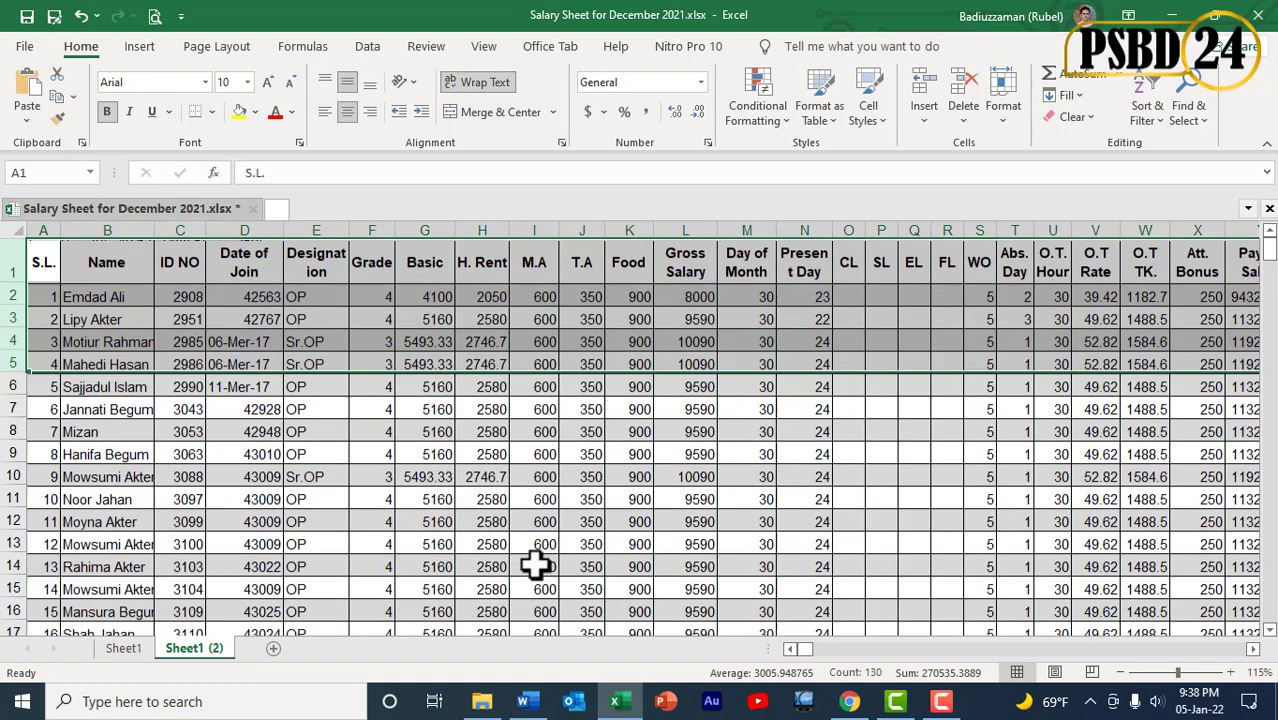
left_click(41, 258)
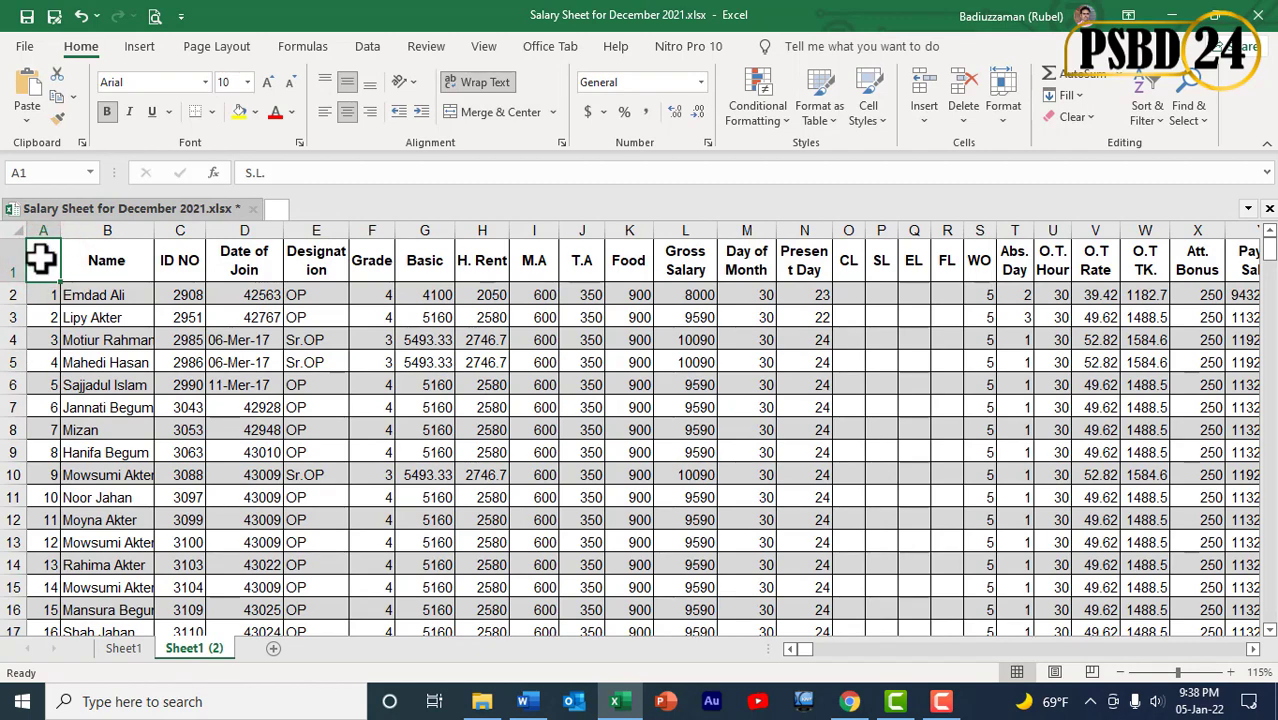
Convert the salary data A1:AD279 in the copied sheet into a table, with its first row as headers.
left_click_drag(41, 258, 1240, 262)
key("ctrl+shift+Down")
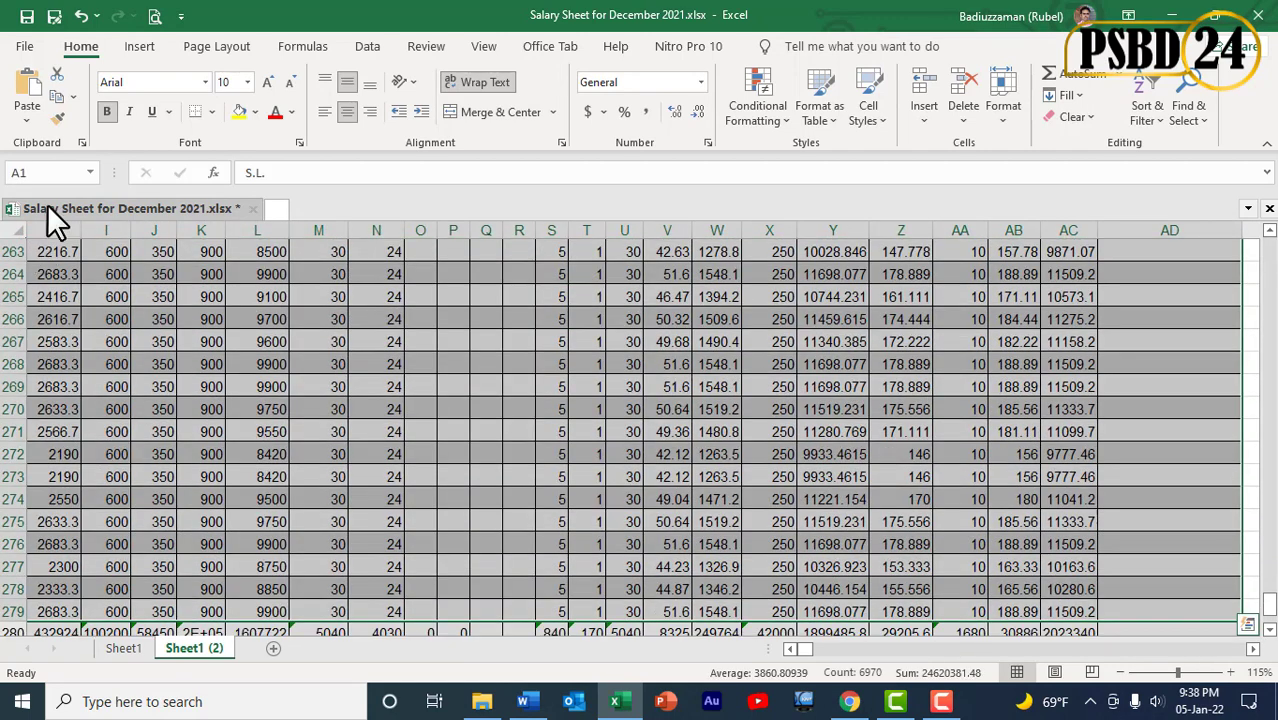
scroll(551, 400, "down", 4)
scroll(542, 423, "up", 7)
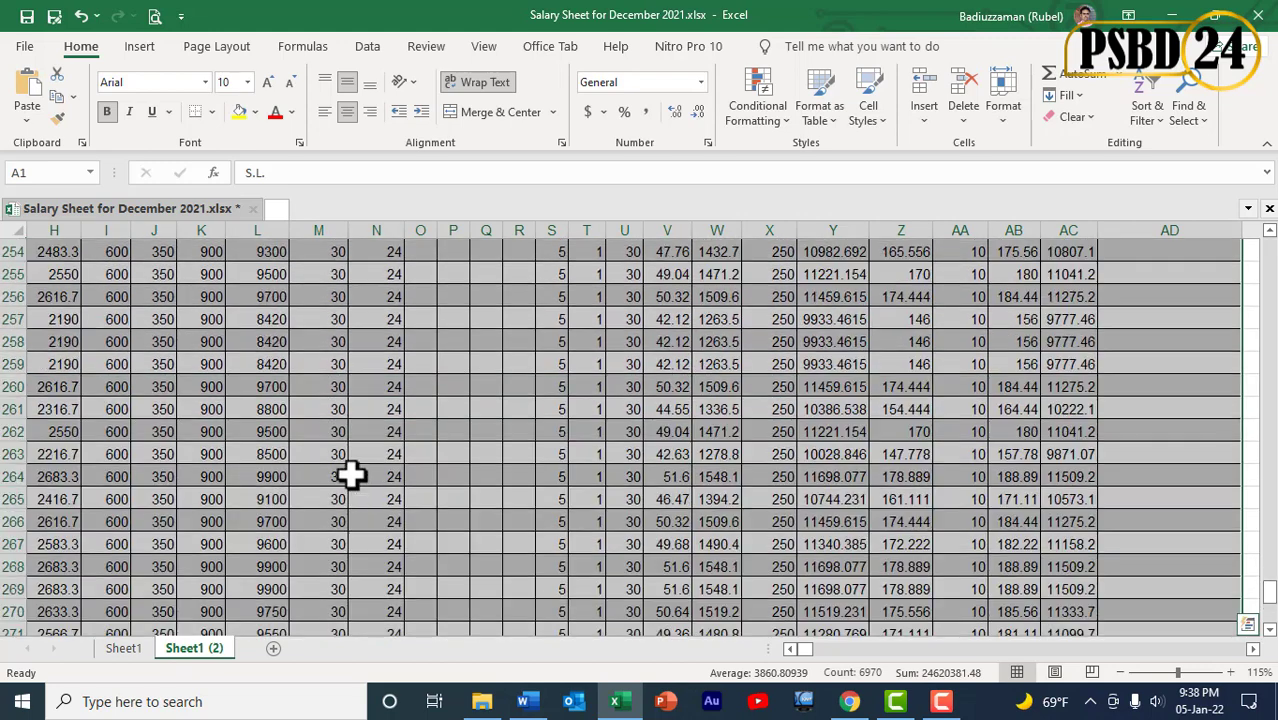
key("ctrl+t")
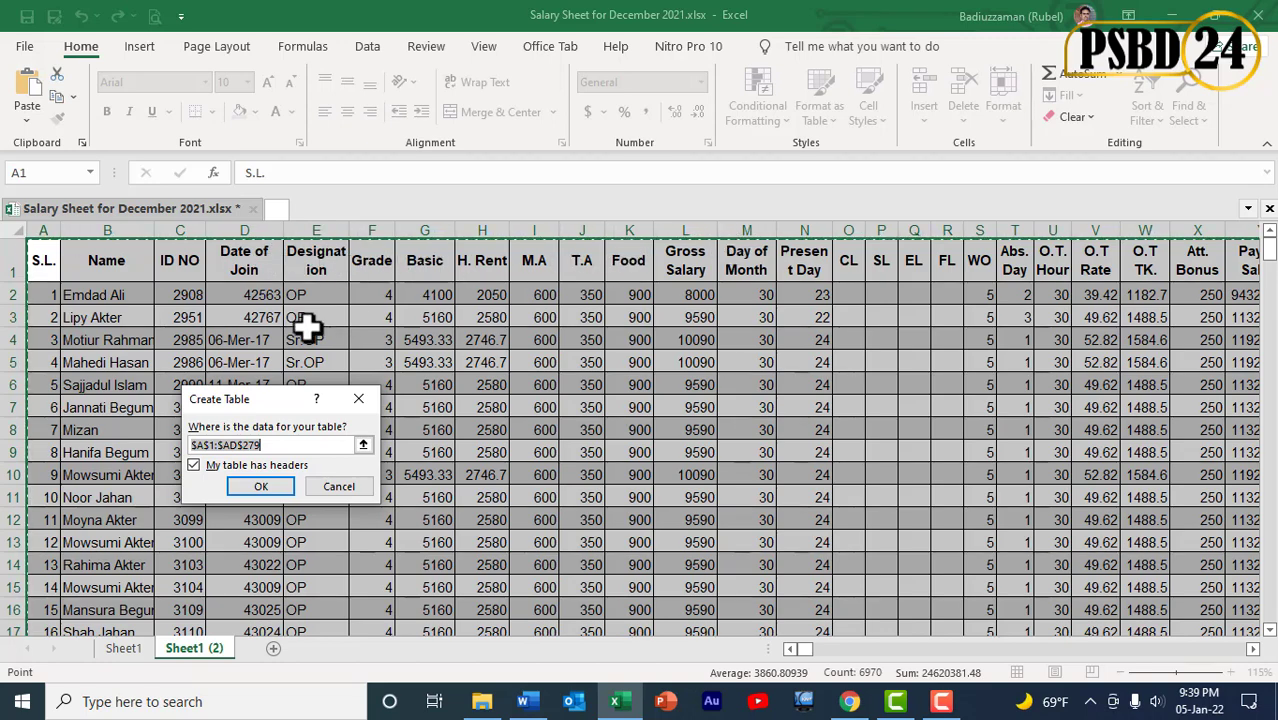
left_click(246, 486)
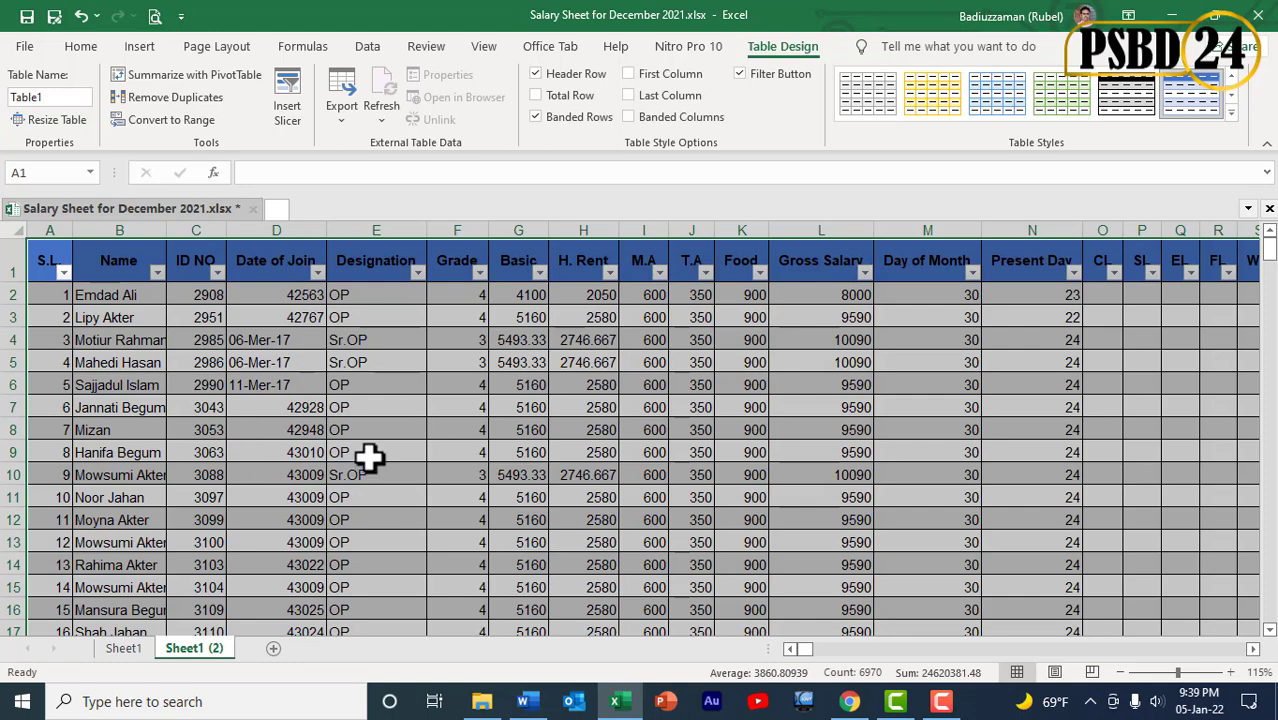
Close the Excel workbook, minimize the Salary Sheet folder and switch to the Word pay slip, placing the cursor beside ID No.
left_click(1264, 20)
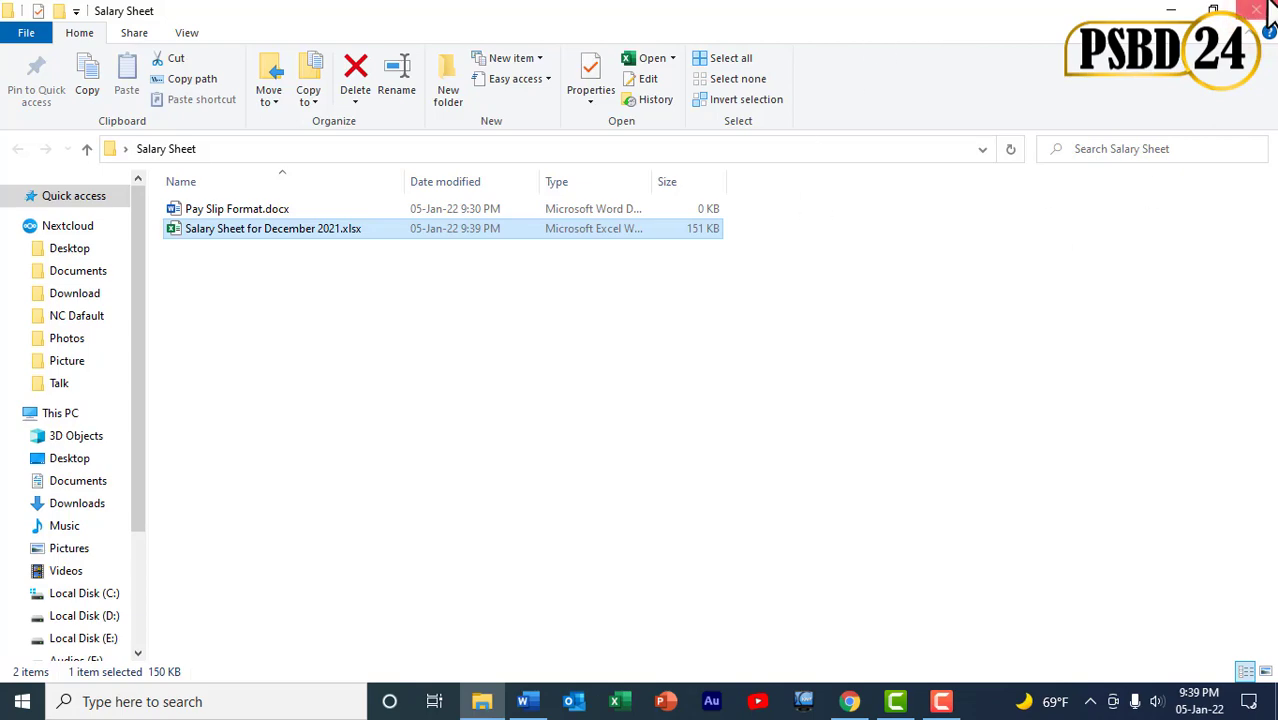
left_click(1174, 10)
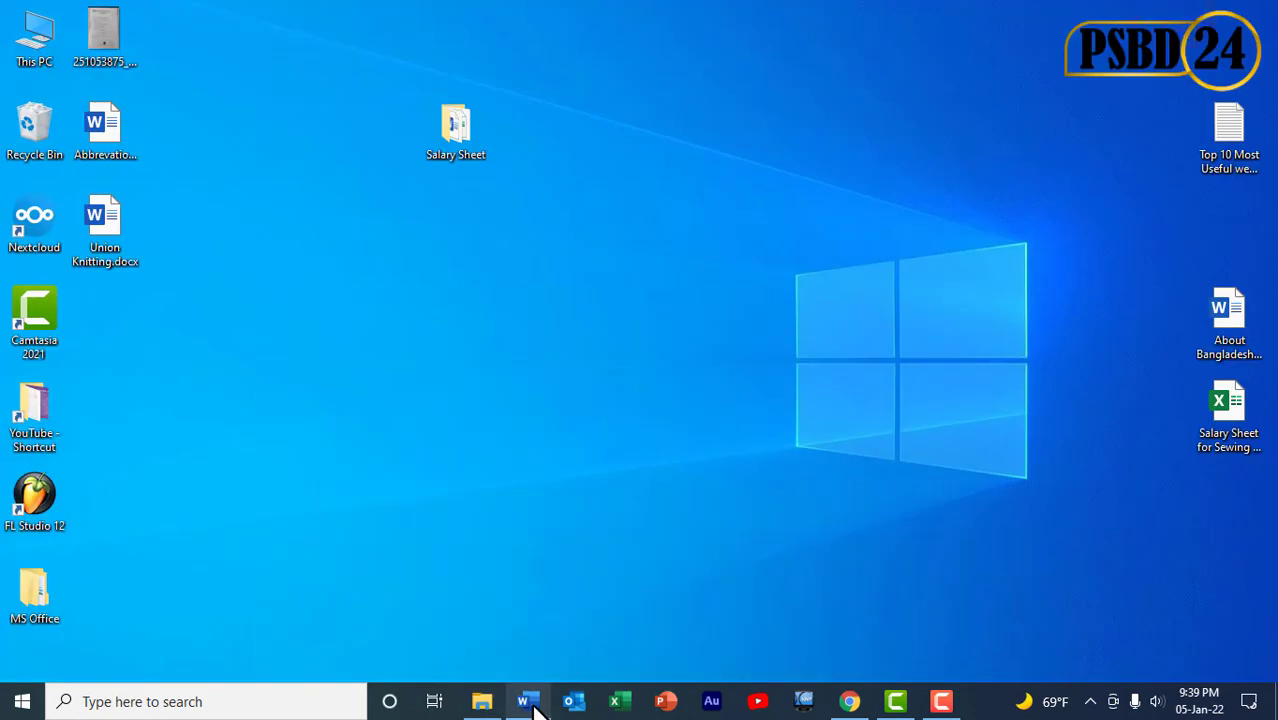
left_click(528, 702)
left_click(443, 325)
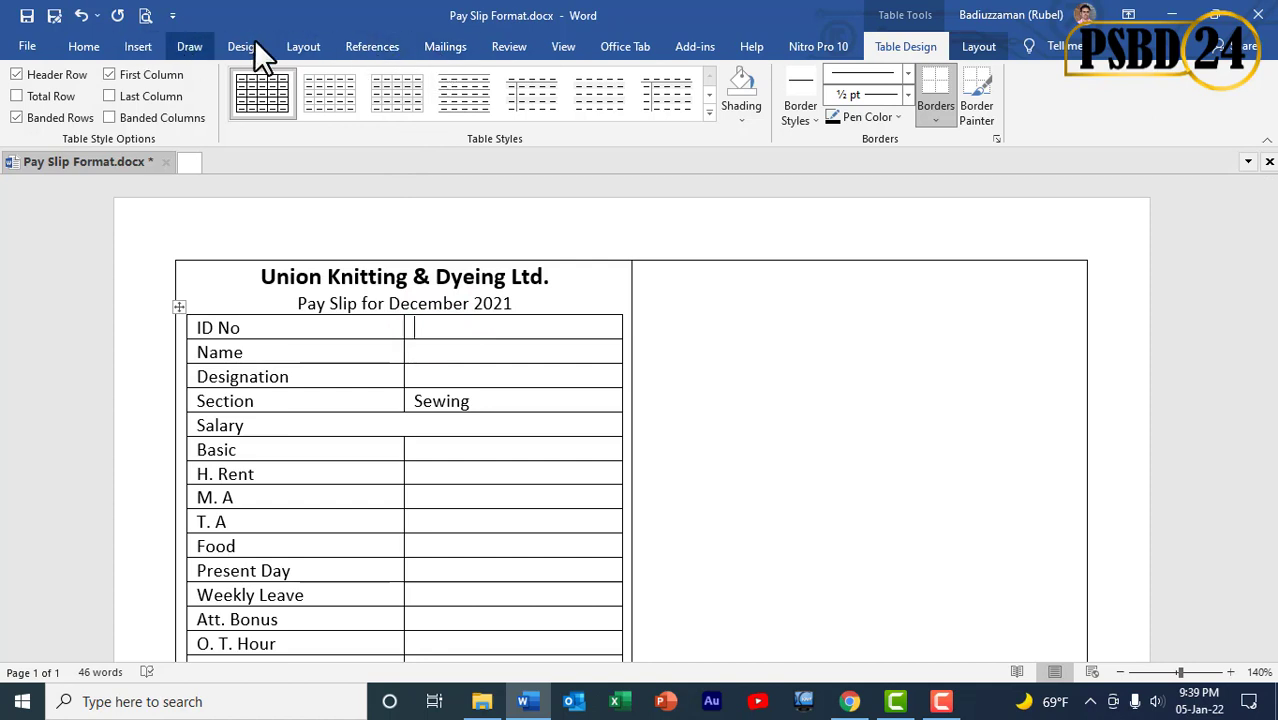
Connect the pay slip to the existing recipient list "Salary Sheet for December 2021.xlsx", using table 'Sheet1 (2)$' with first-row column headers.
left_click(447, 47)
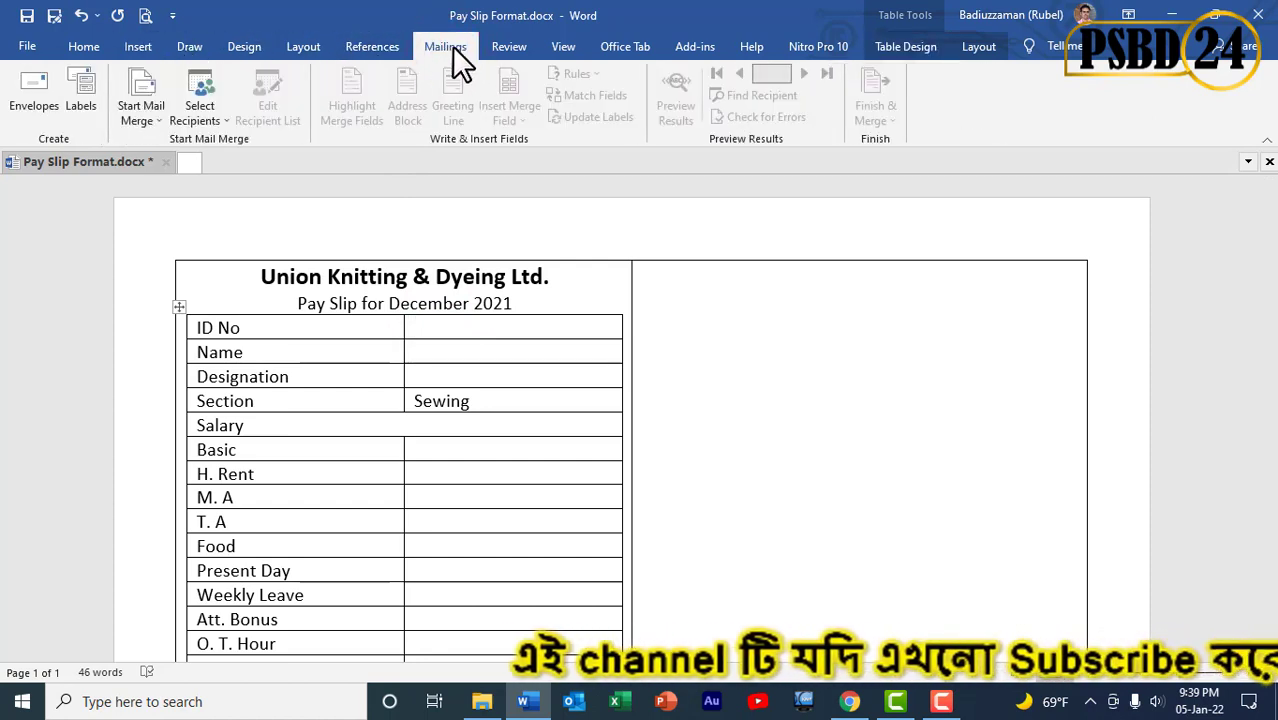
left_click(210, 113)
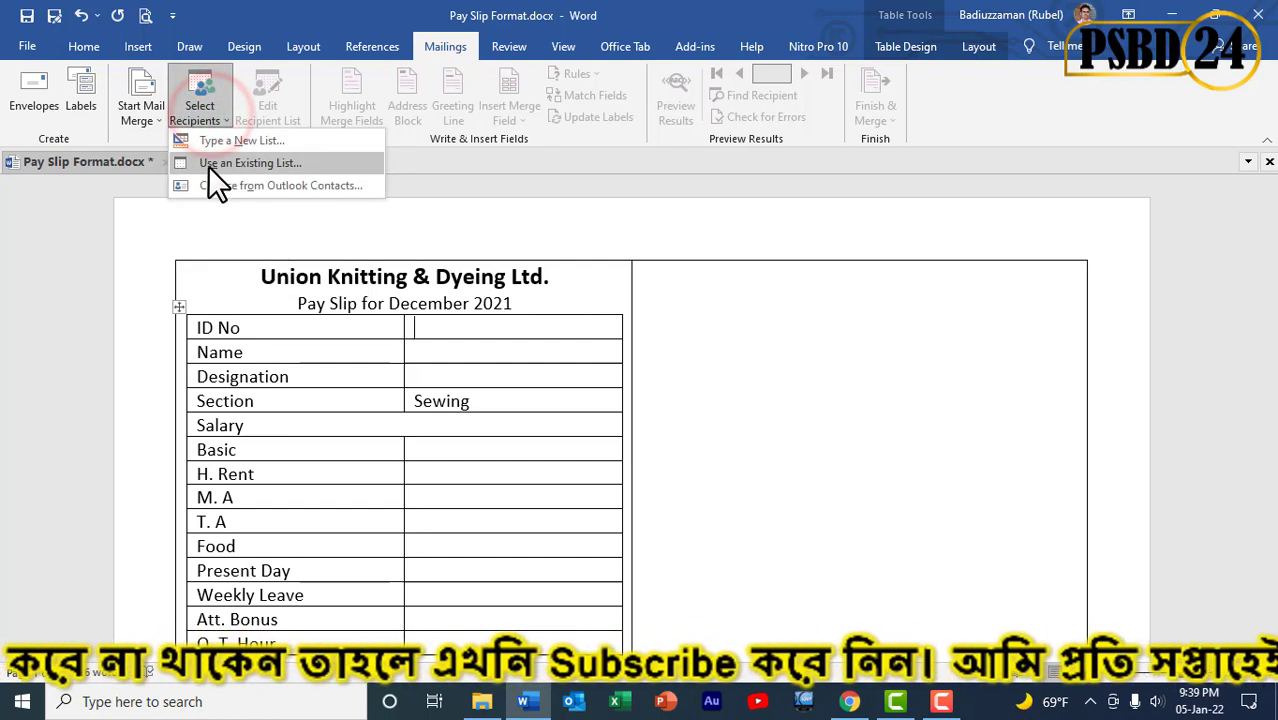
left_click(304, 161)
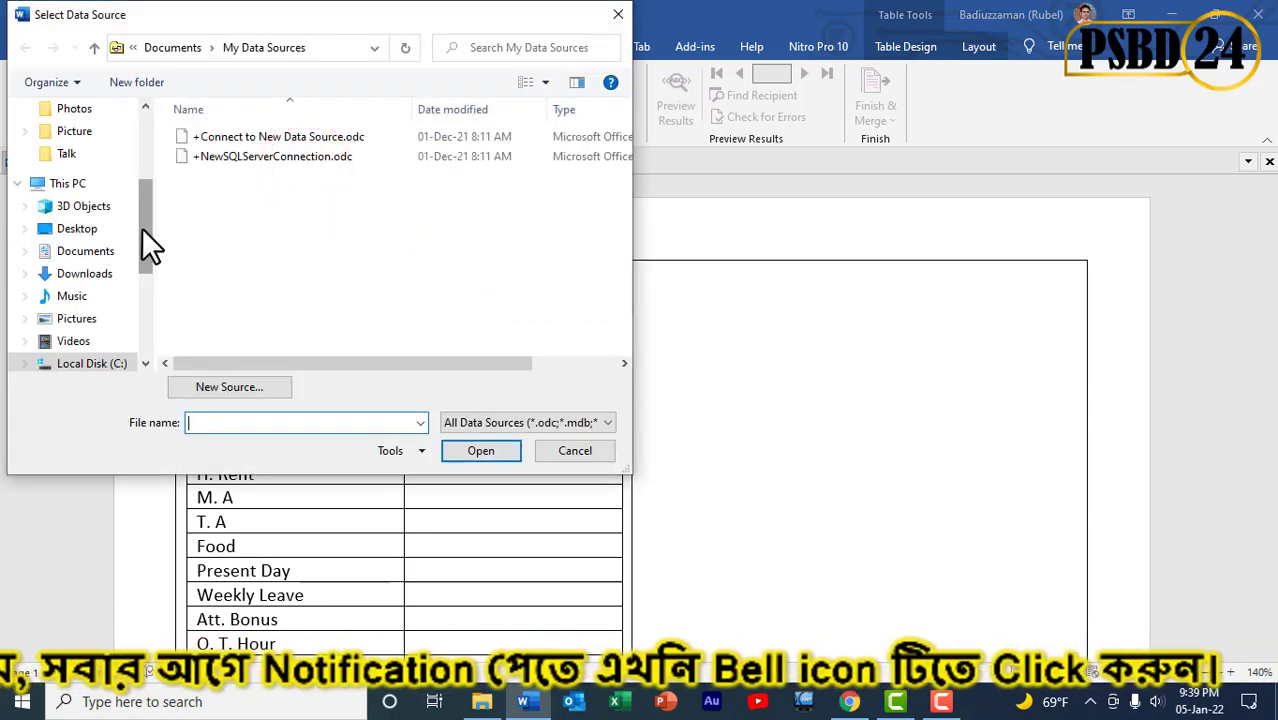
left_click(73, 230)
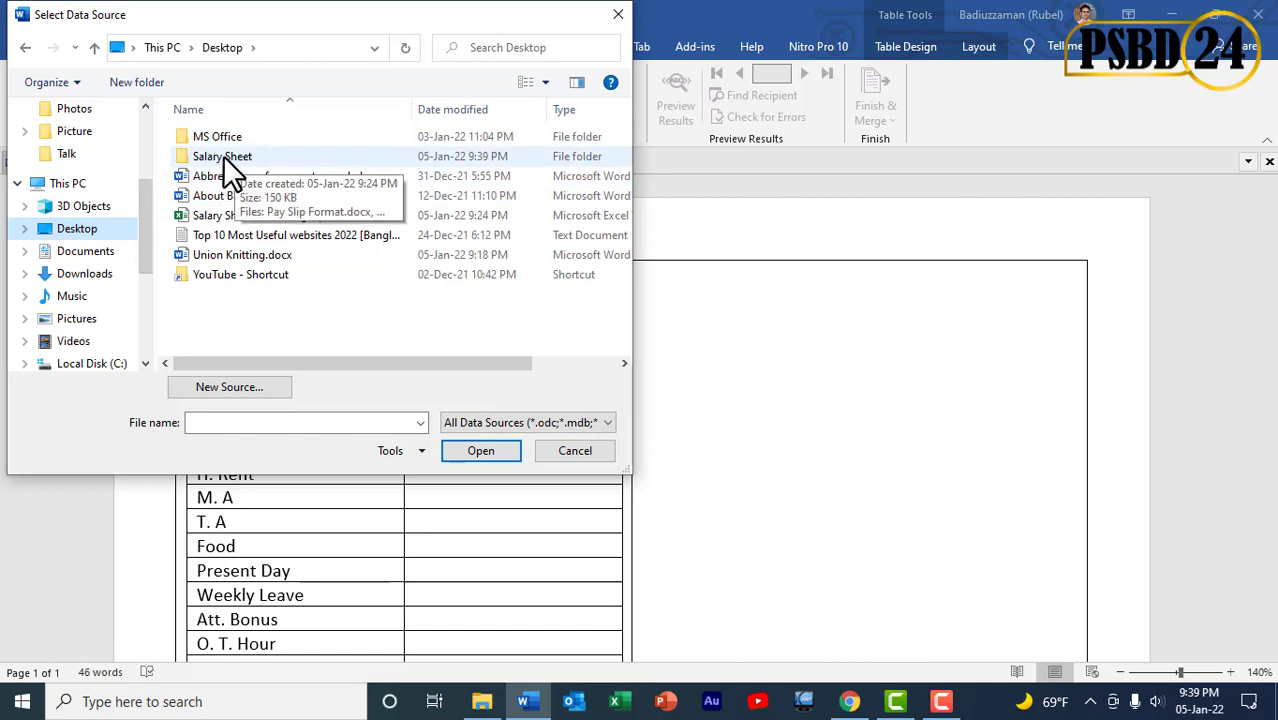
left_click(223, 154)
double_click(223, 156)
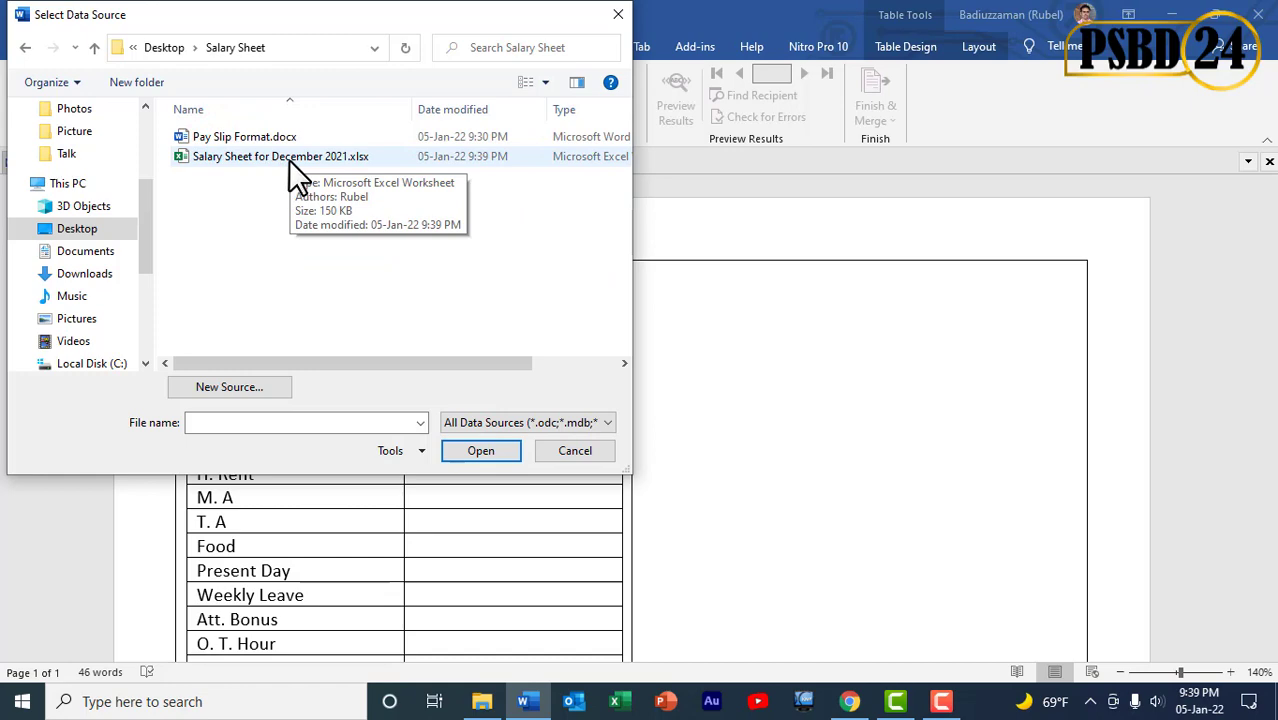
left_click(355, 157)
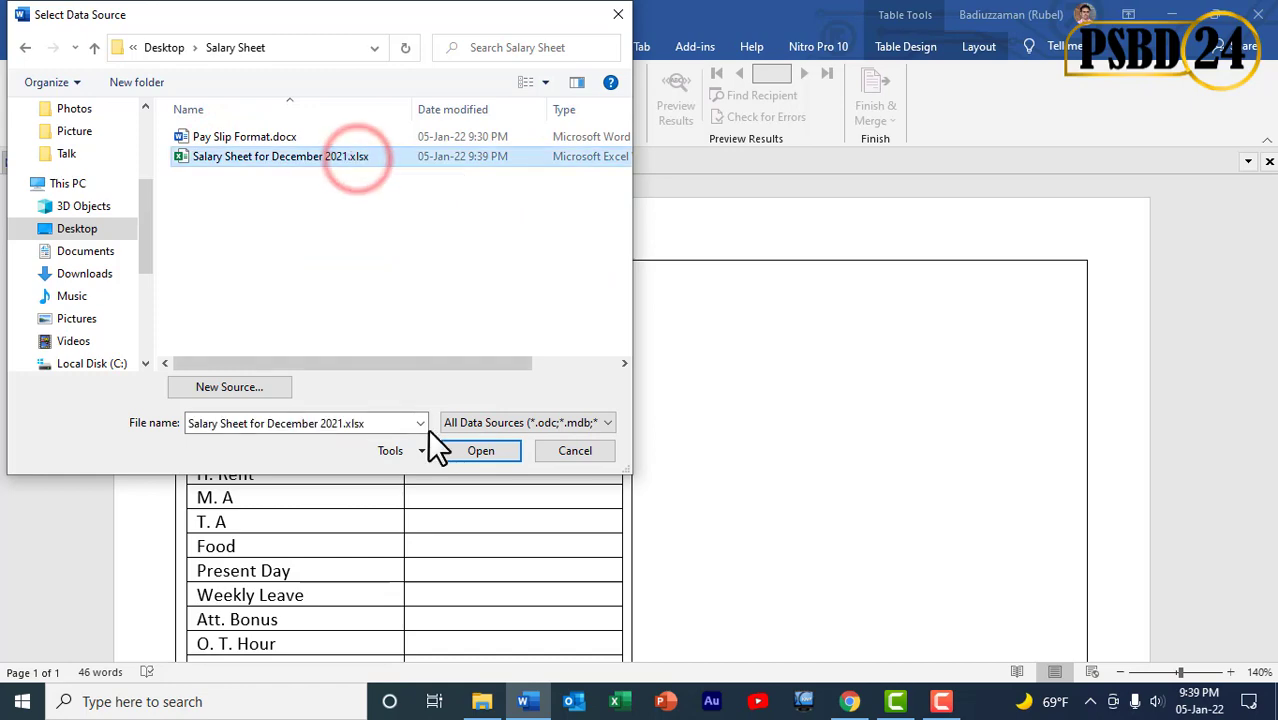
left_click(470, 451)
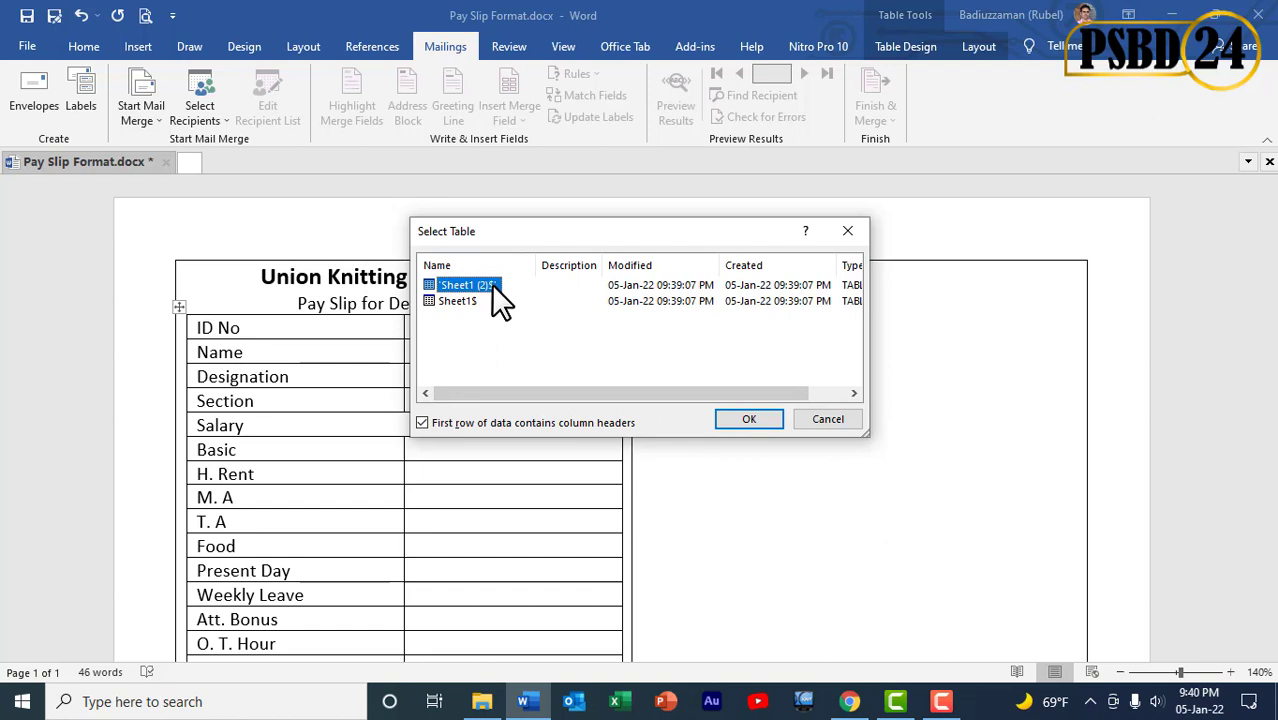
left_click(747, 418)
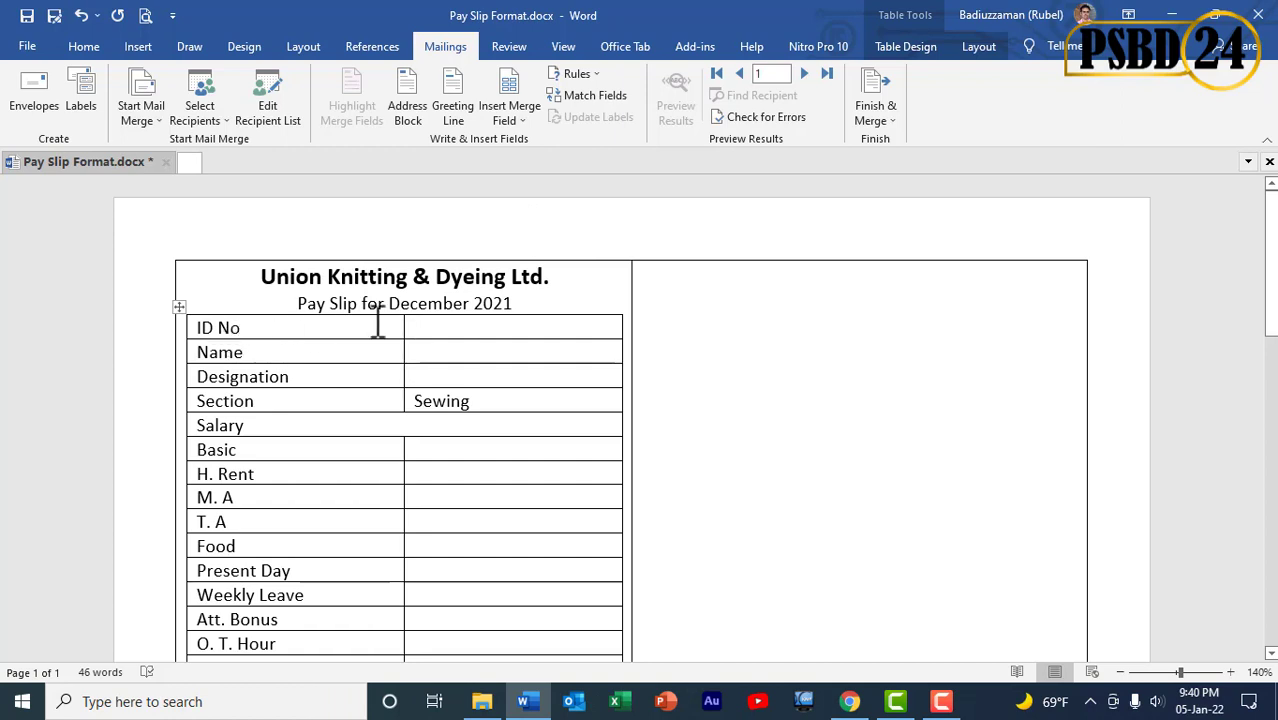
Insert the merge fields ID_NO, Name and Designation beside the matching ID No, Name and Designation labels.
left_click(467, 330)
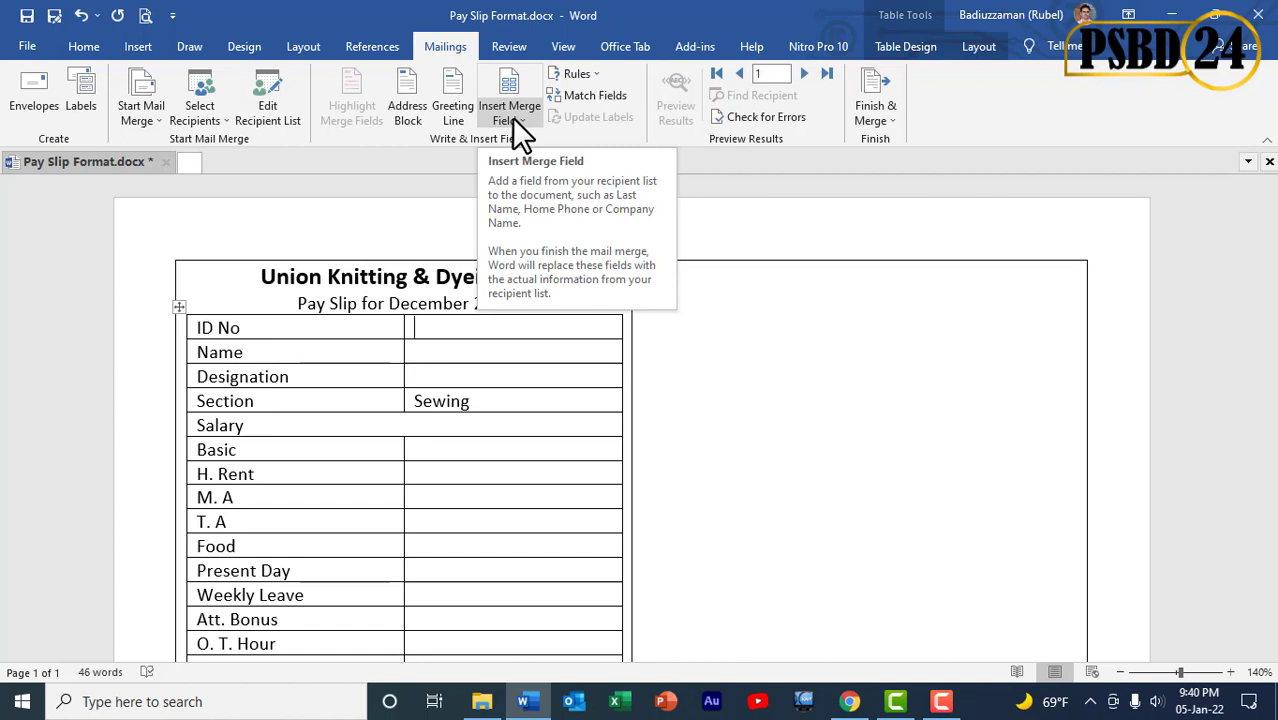
left_click(514, 118)
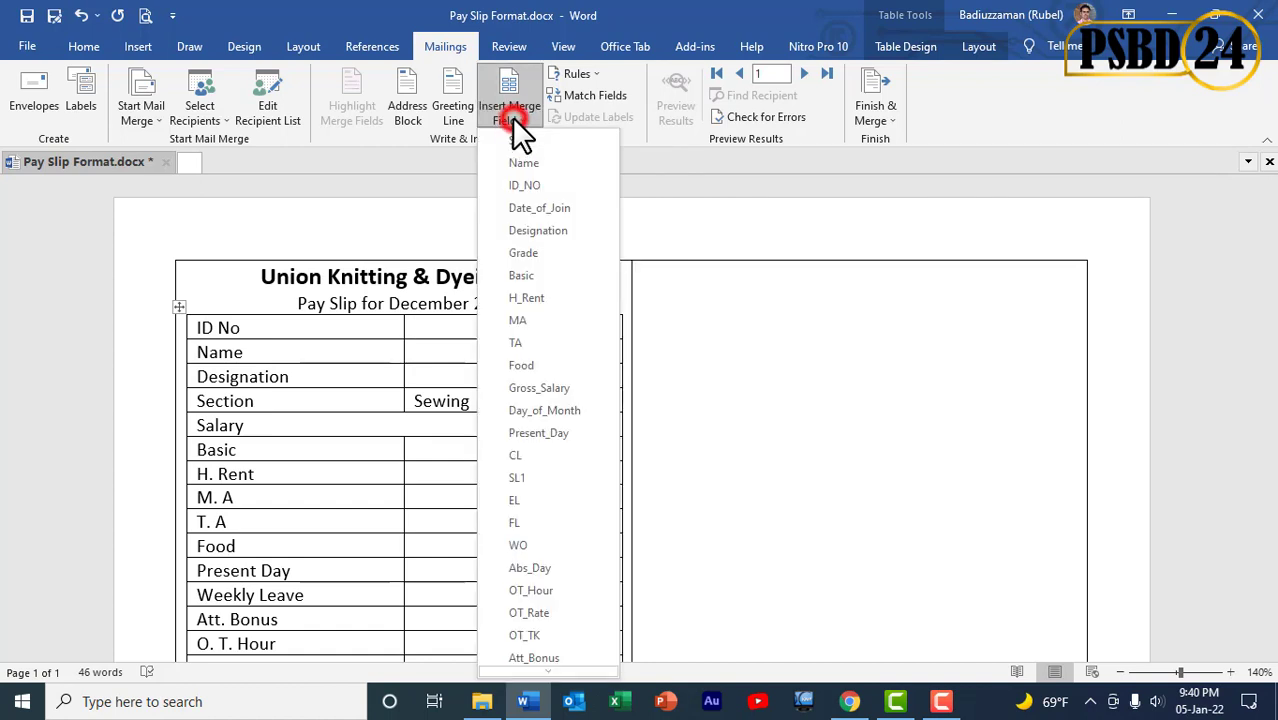
left_click(561, 182)
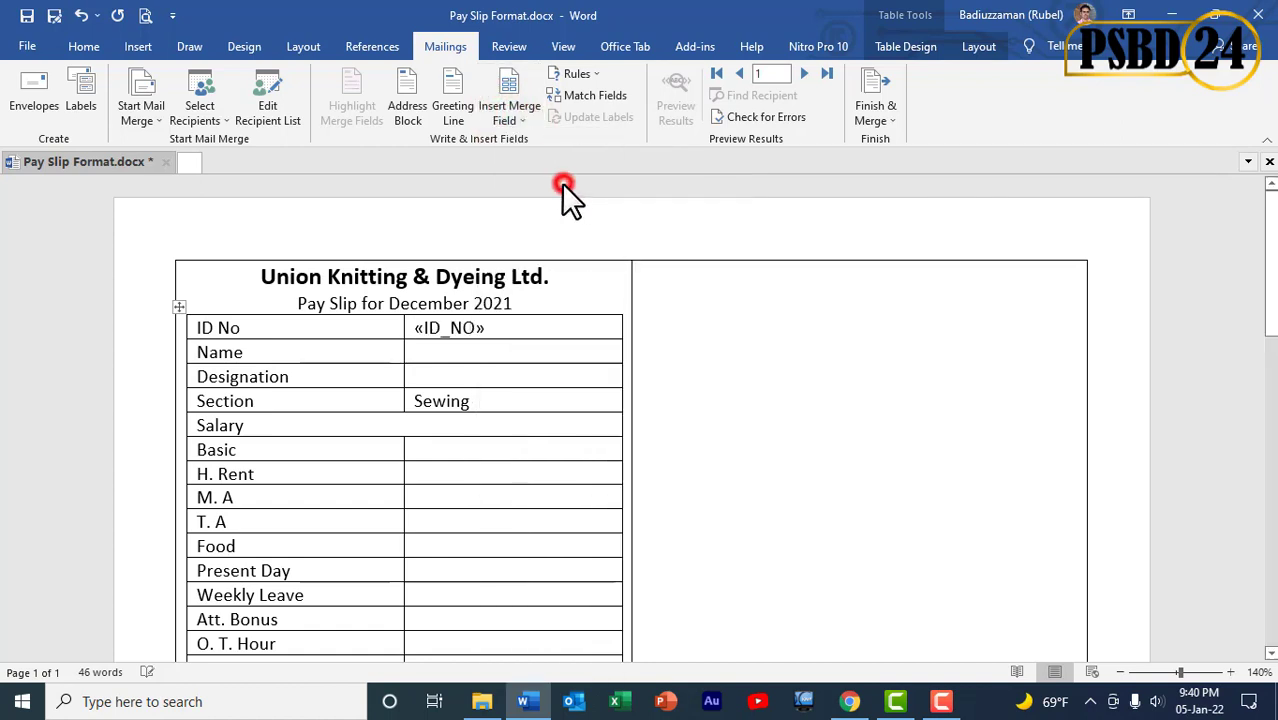
left_click(437, 354)
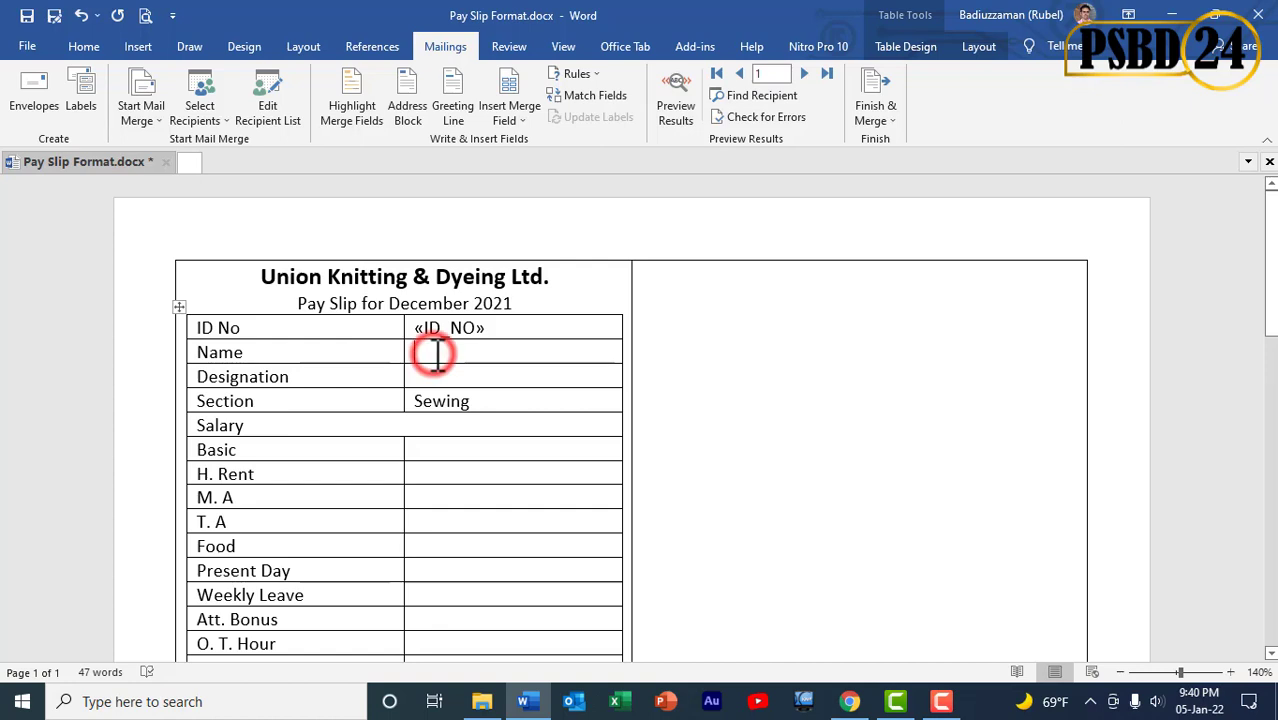
left_click(509, 117)
left_click(543, 163)
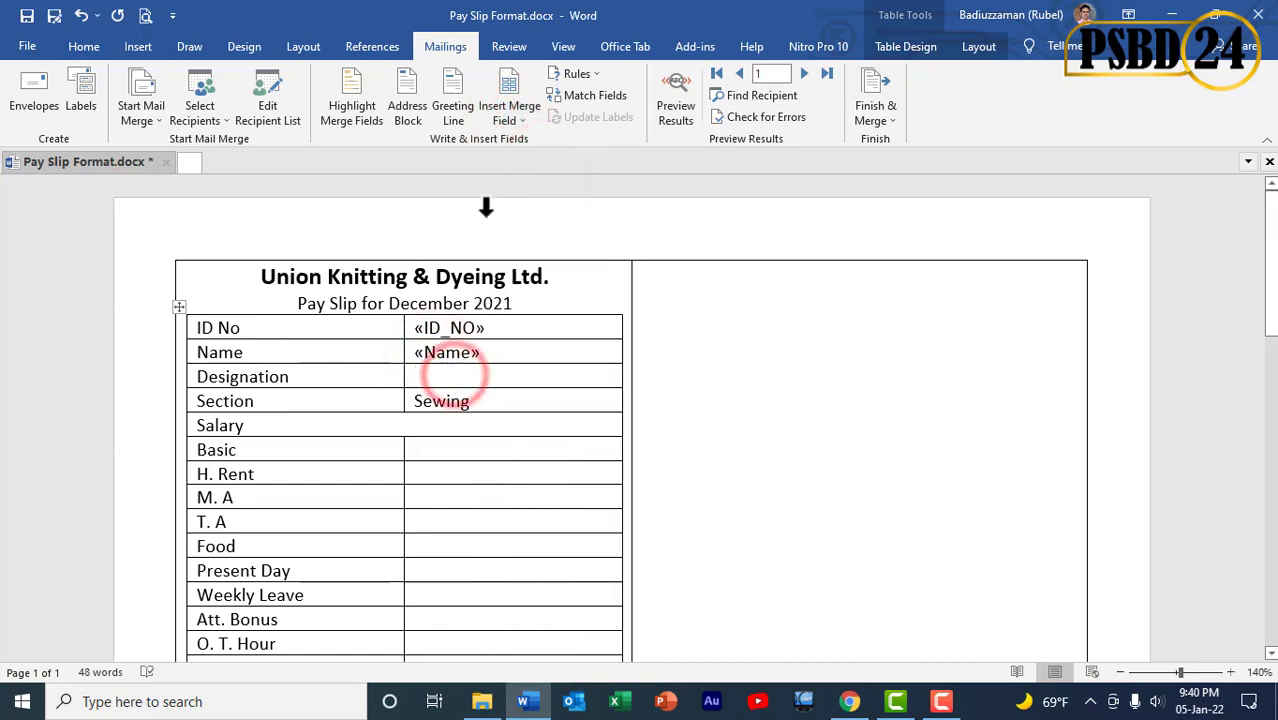
left_click(509, 117)
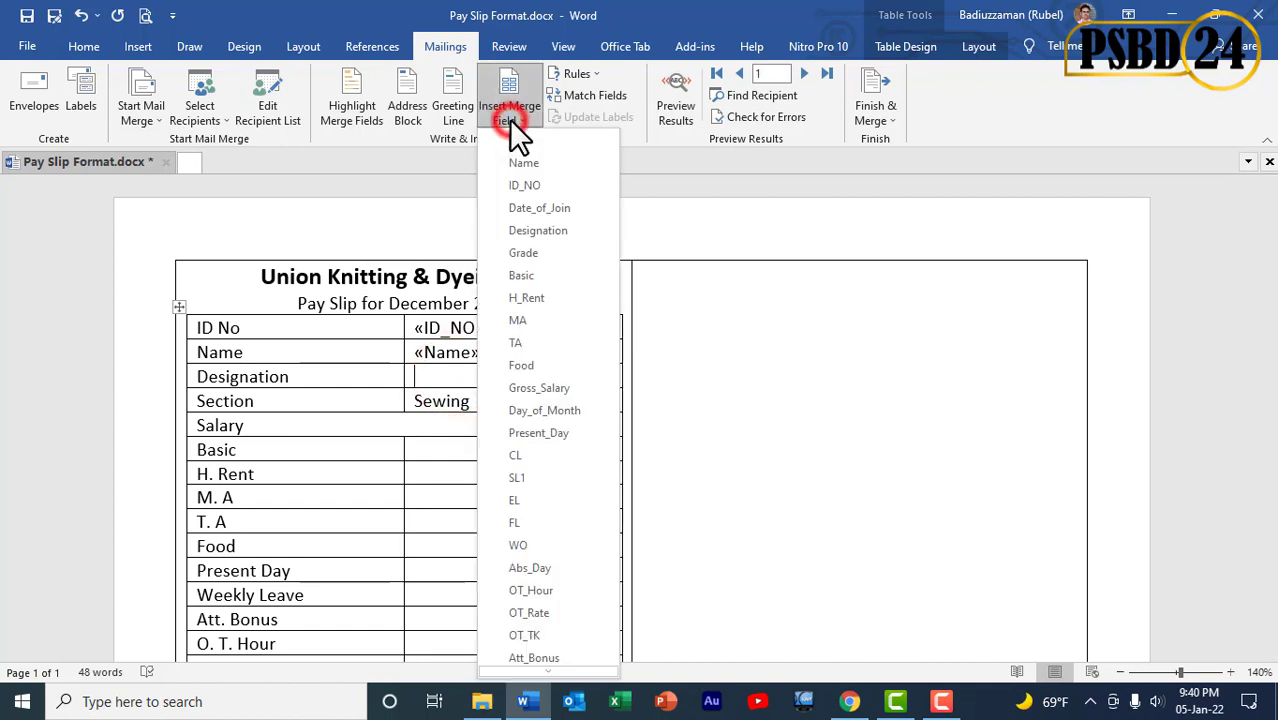
left_click(560, 230)
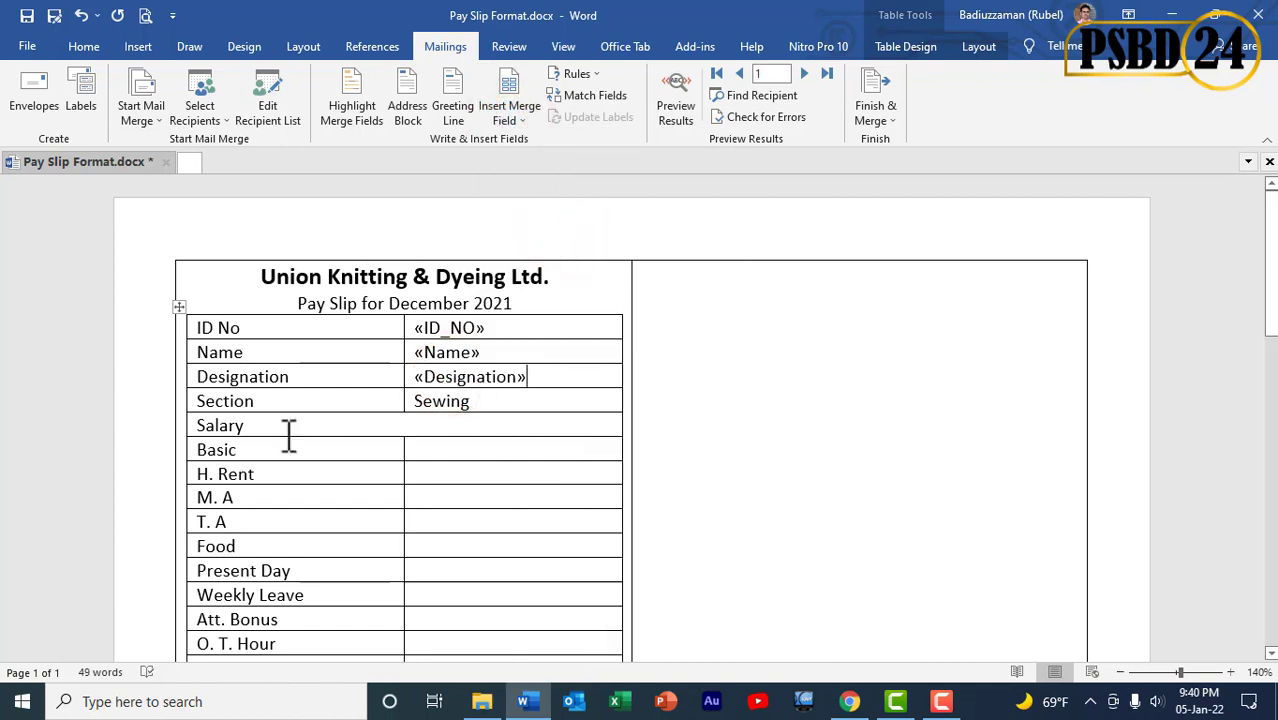
Insert the merge fields Basic and H_Rent in the value cells of the Basic and H. Rent rows.
left_click(437, 447)
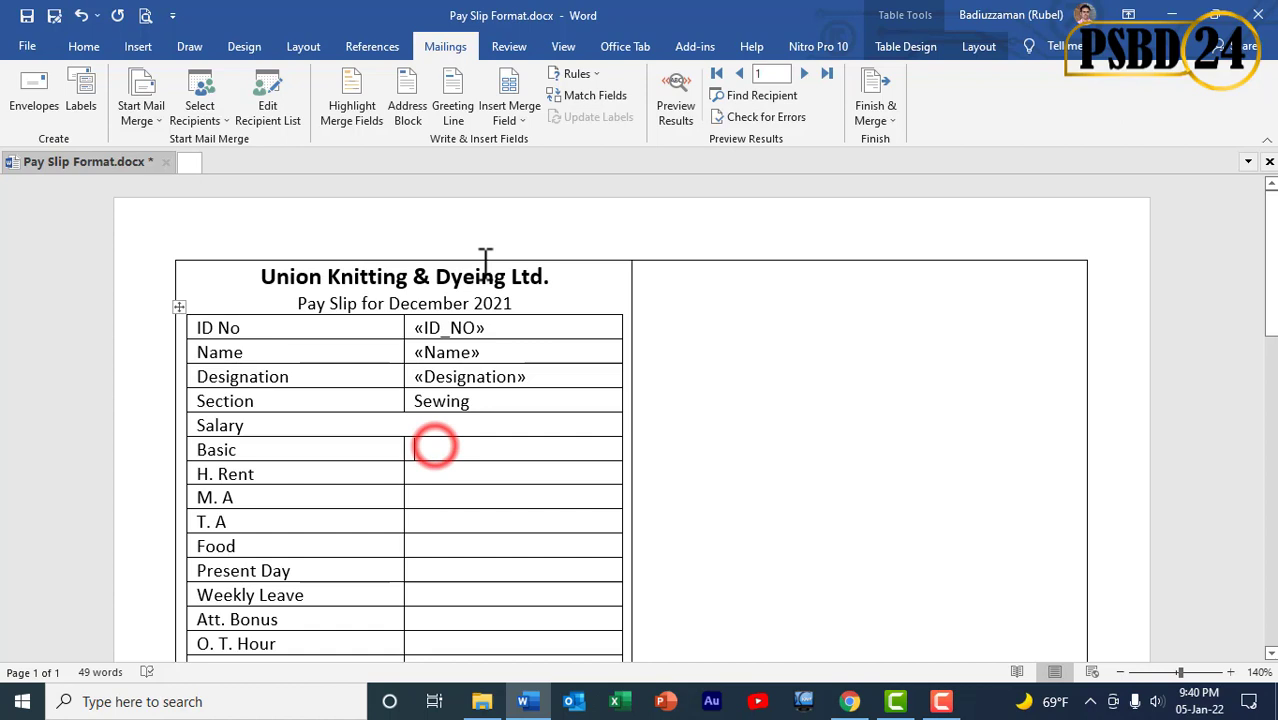
left_click(514, 117)
left_click(560, 276)
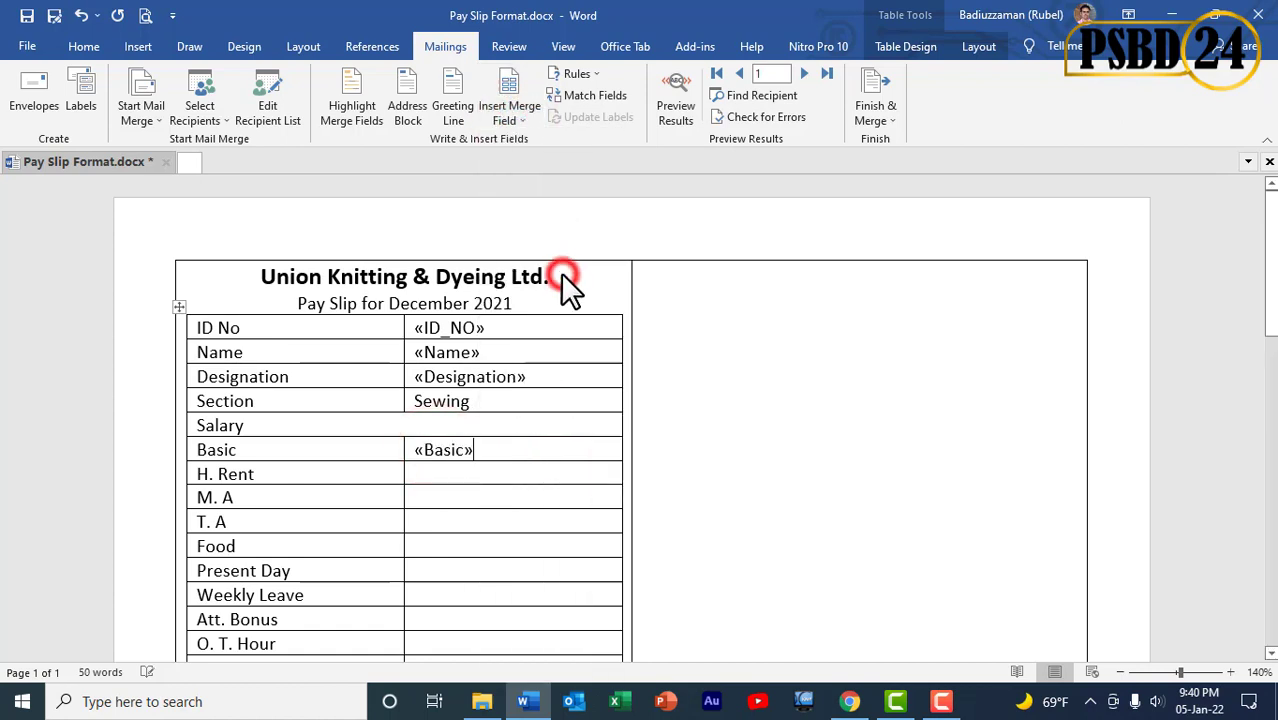
left_click(432, 474)
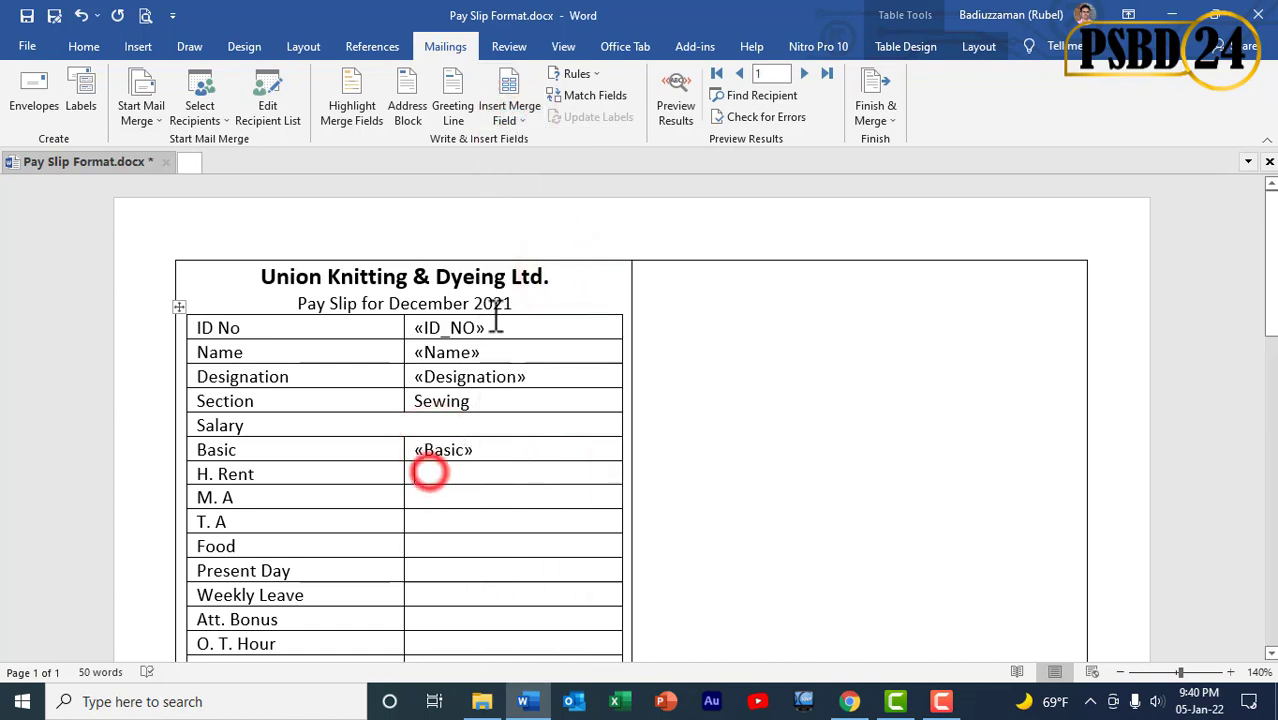
left_click(508, 116)
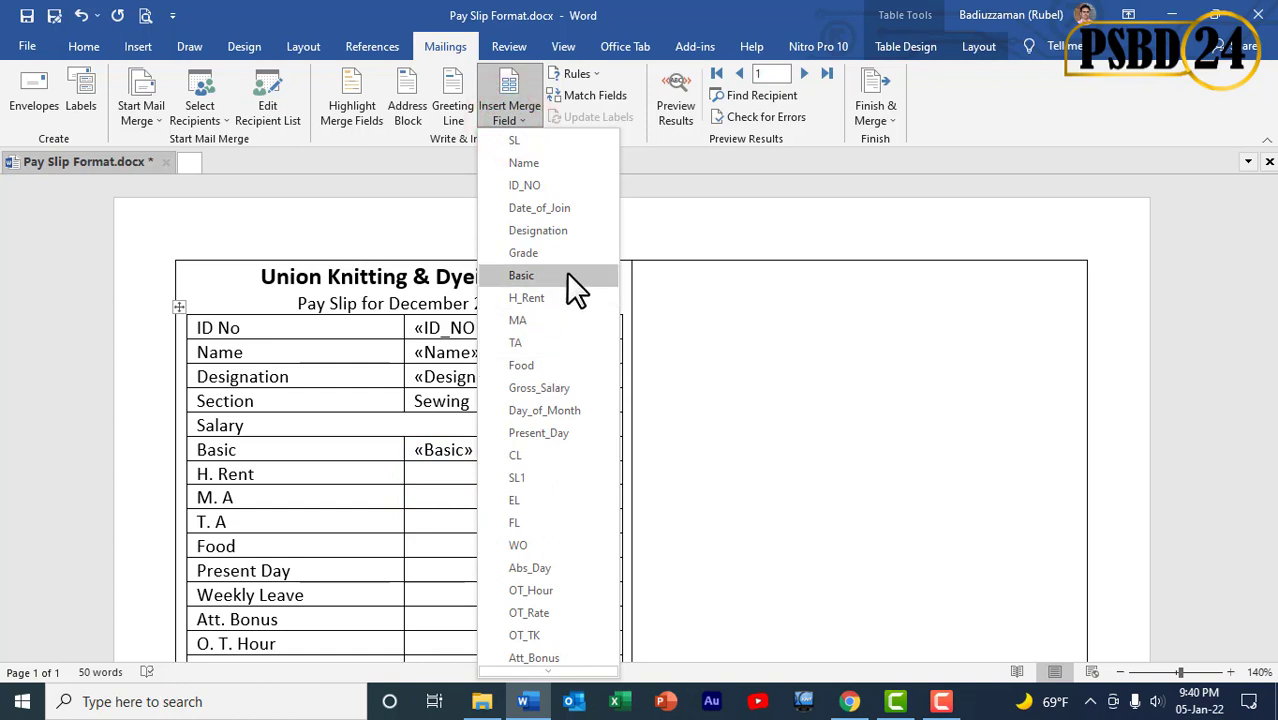
left_click(562, 300)
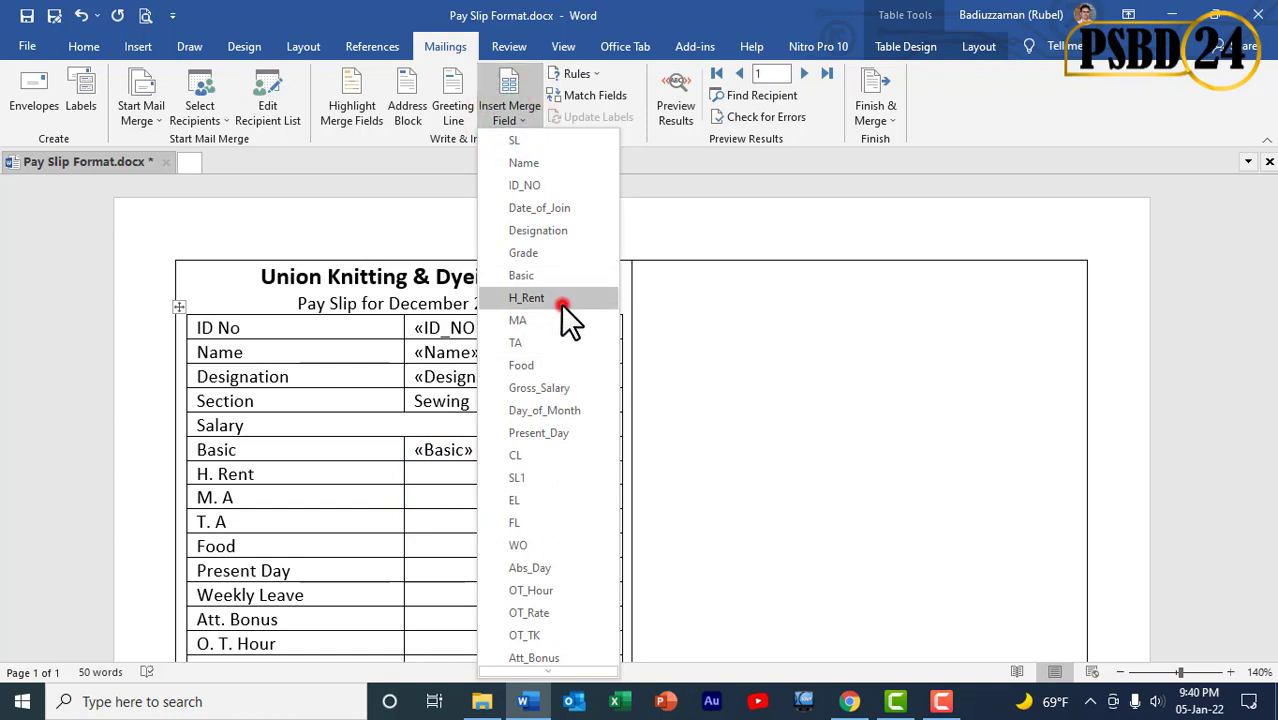
Insert the merge fields H_Rent in the M. A row, TA in the T. A row and Food in the Food row.
left_click(447, 495)
left_click(510, 118)
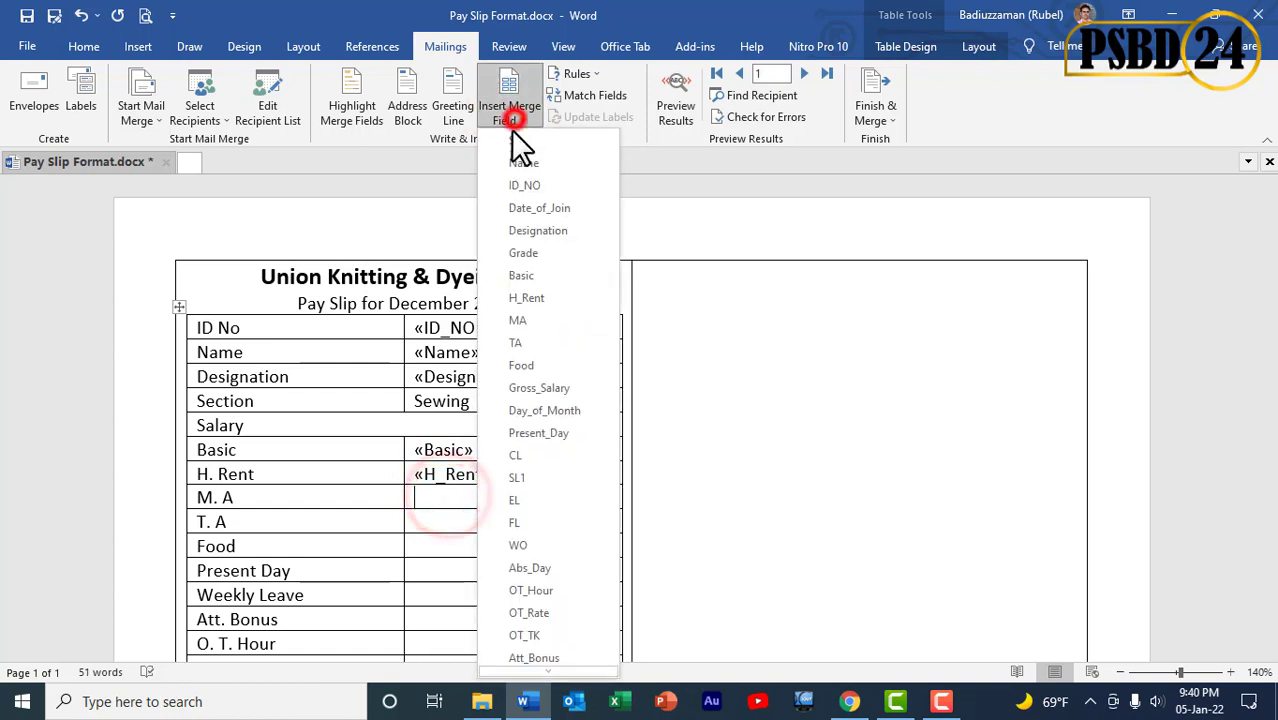
left_click(553, 296)
left_click(487, 520)
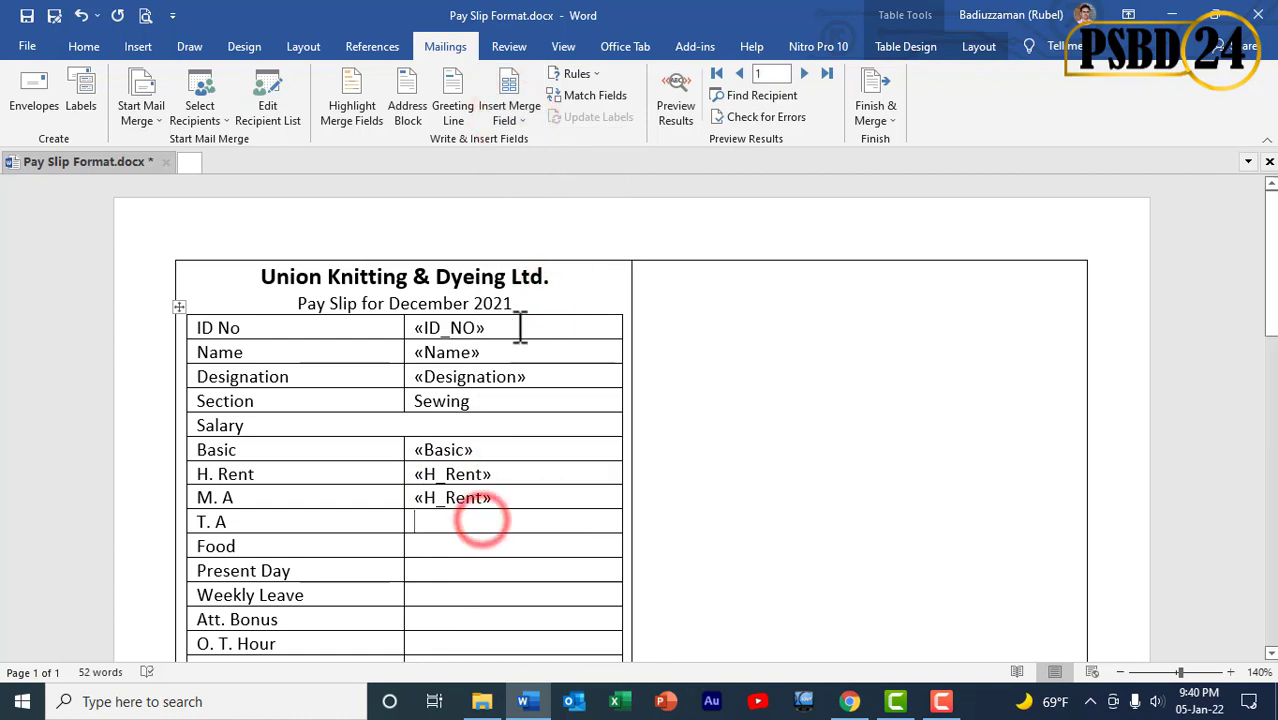
left_click(510, 118)
left_click(553, 342)
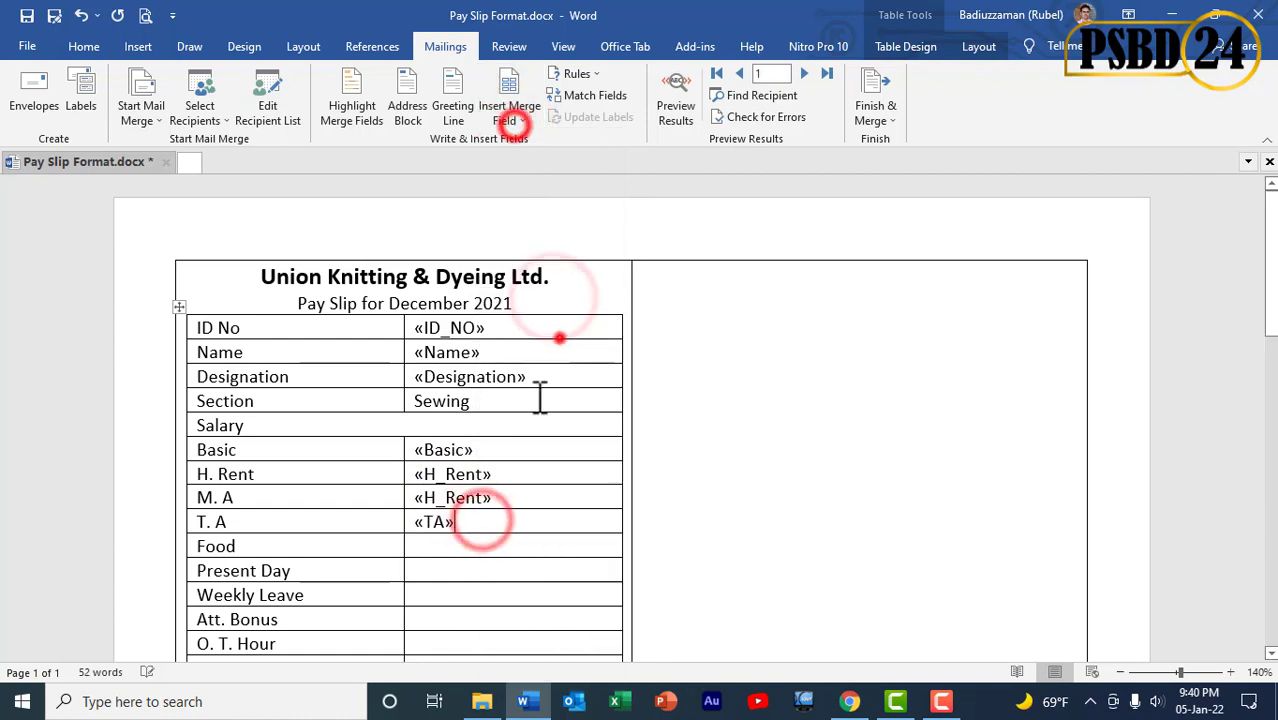
left_click(517, 117)
left_click(535, 364)
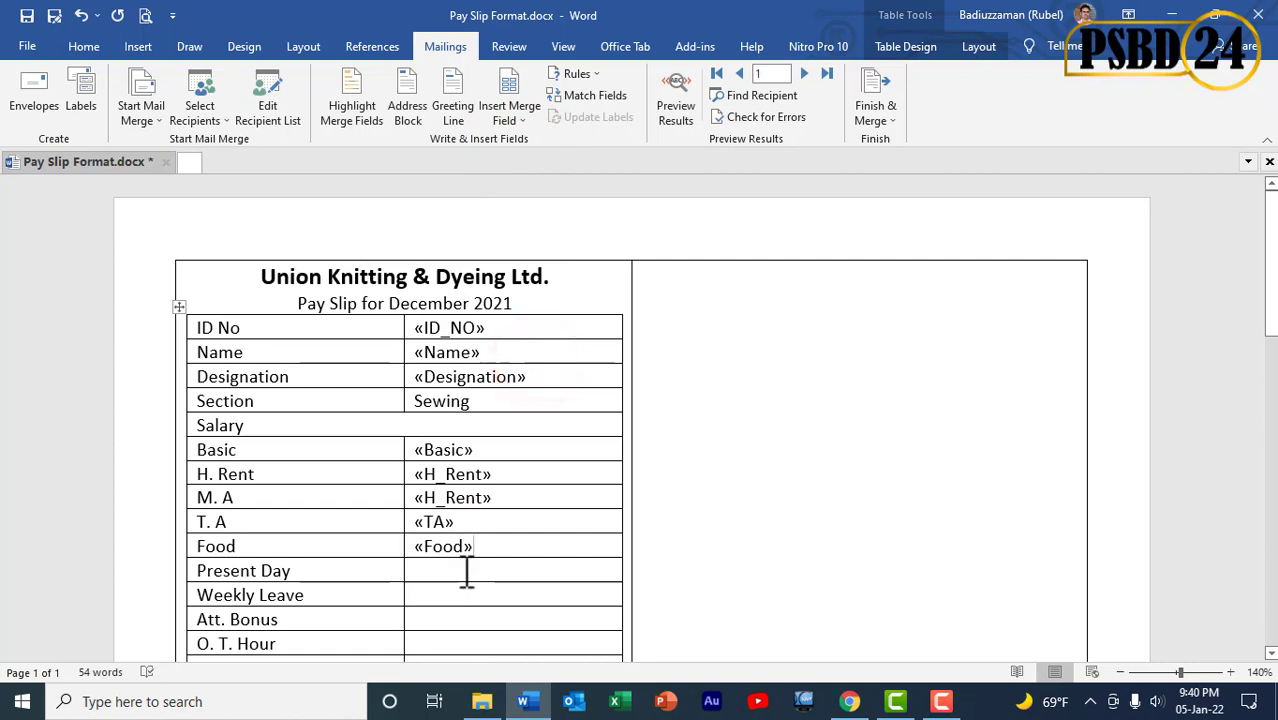
Insert the merge fields Present_Day, WO and Att_Bonus in the Present Day, Weekly Leave and Att. Bonus rows.
left_click(457, 572)
left_click(510, 115)
left_click(563, 432)
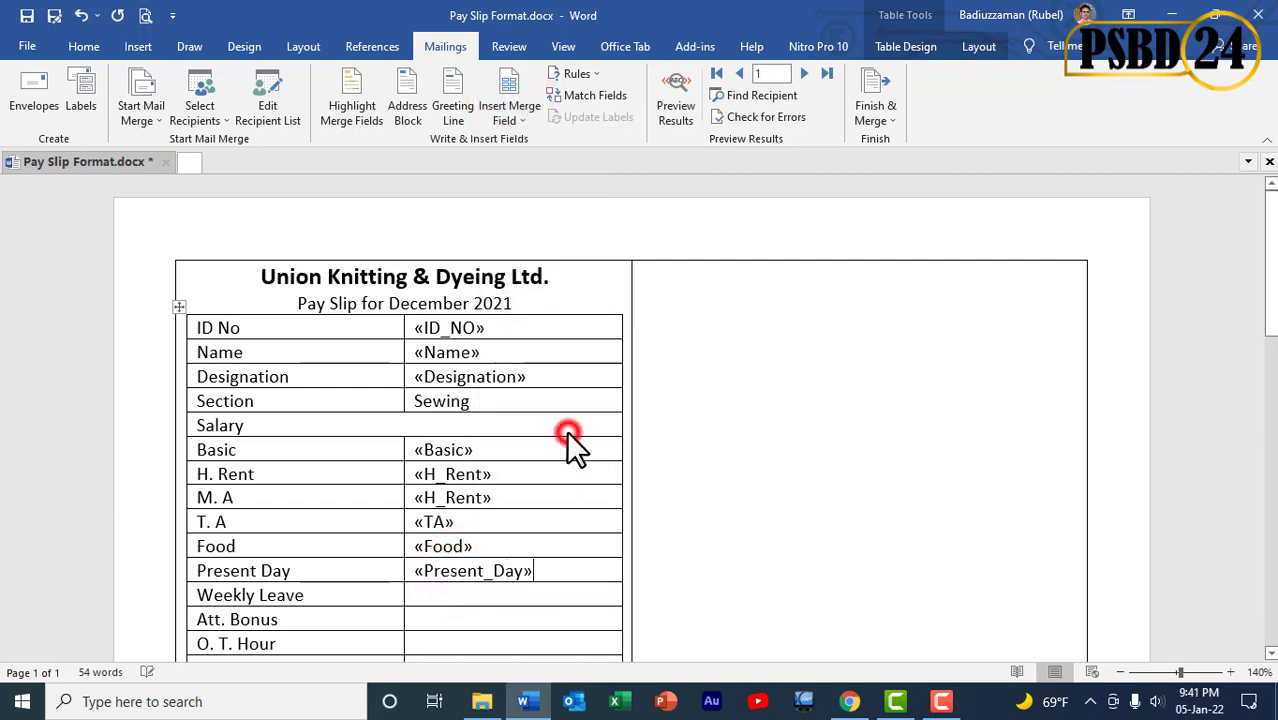
left_click(431, 597)
left_click(503, 120)
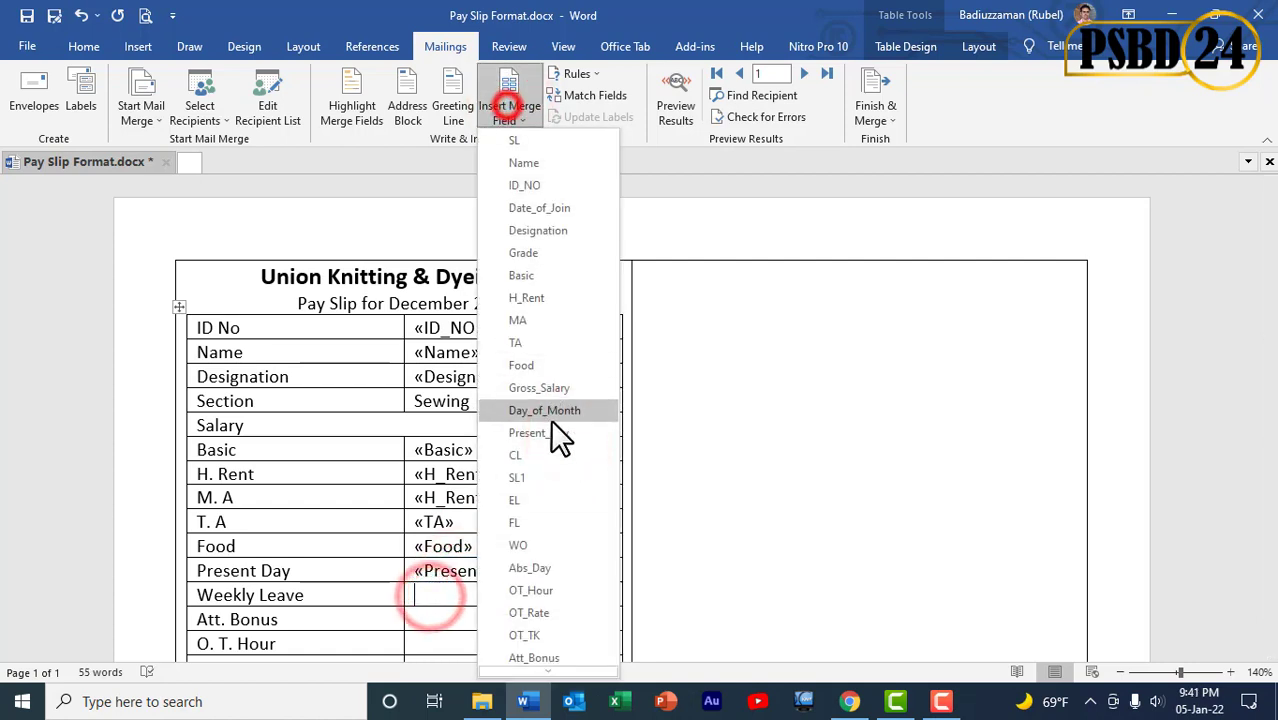
left_click(551, 534)
left_click(480, 620)
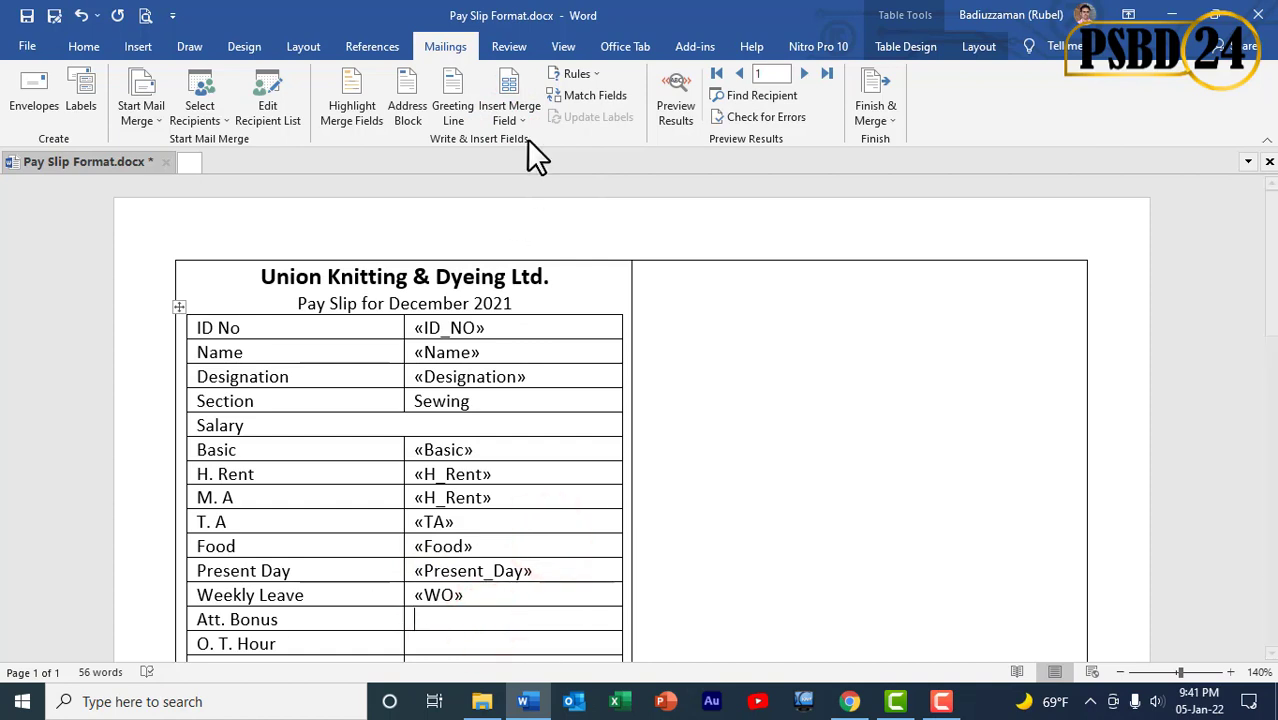
left_click(513, 116)
left_click(571, 655)
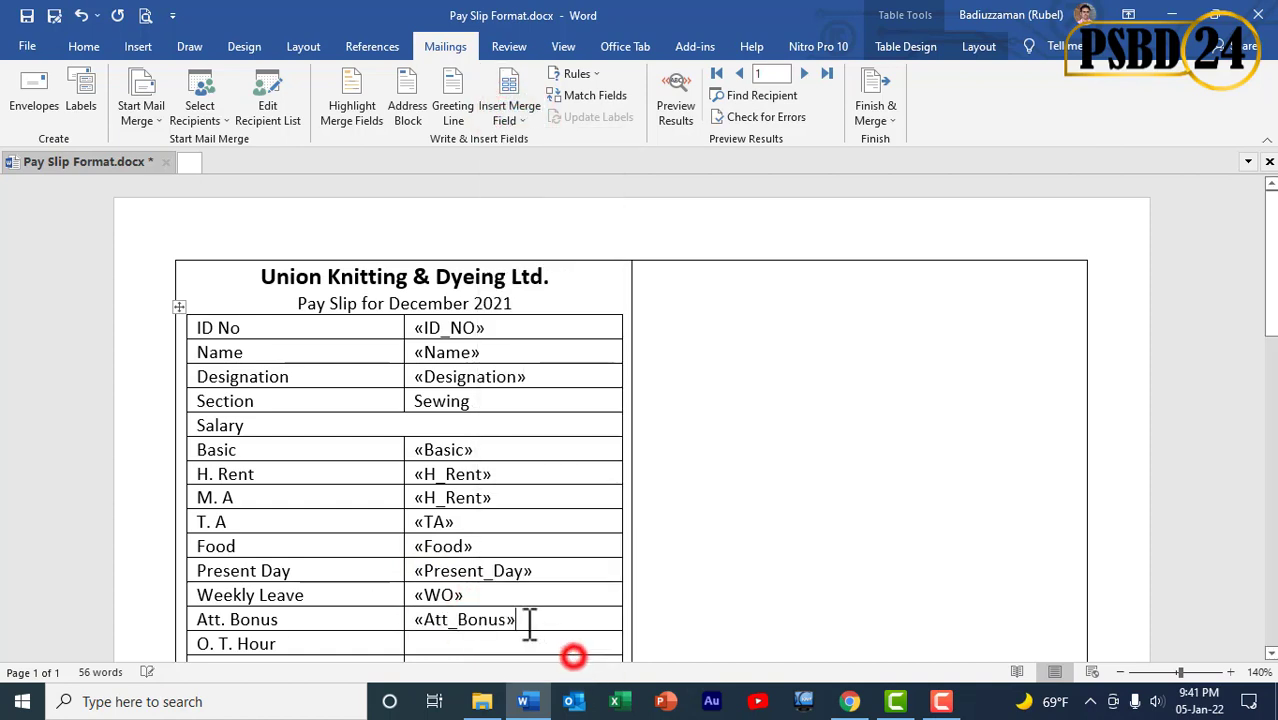
Insert the merge fields OT_Hour, OT_Rate and OT_TK in the O. T. Hour, O. T Rate and O. T. Tk. rows.
scroll(529, 493, "down", 2)
scroll(529, 493, "down", 3)
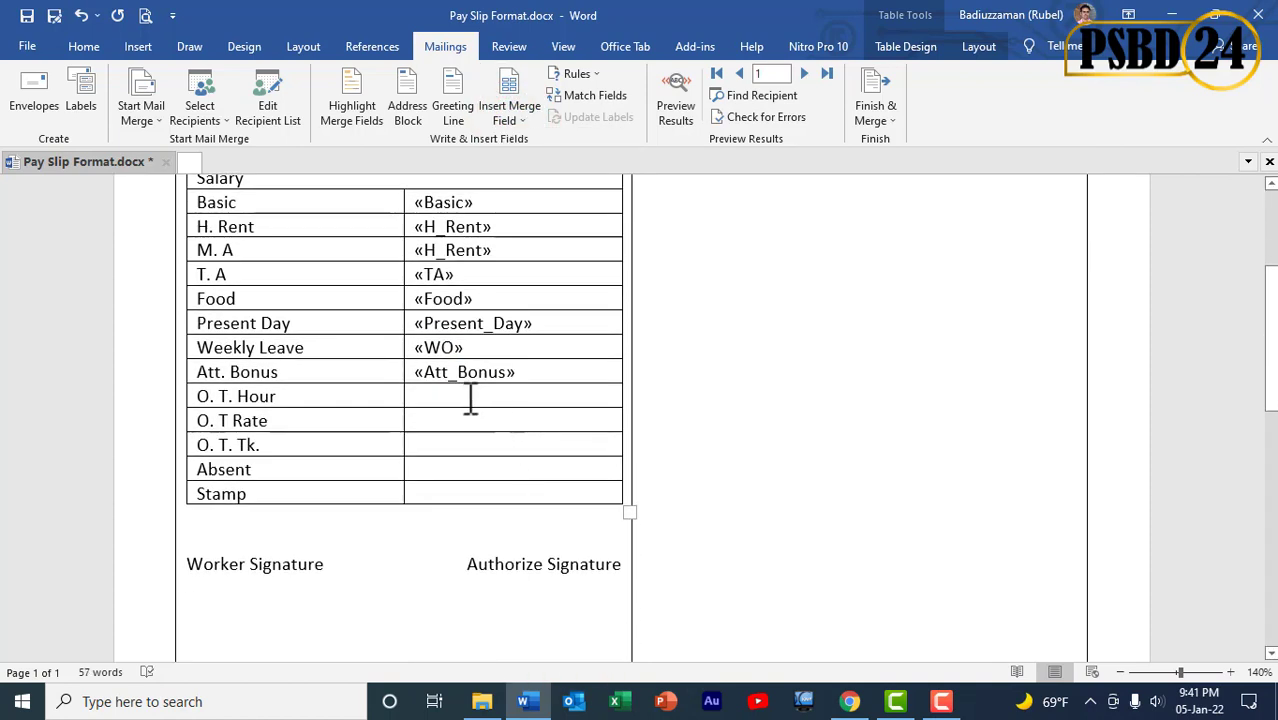
left_click(527, 109)
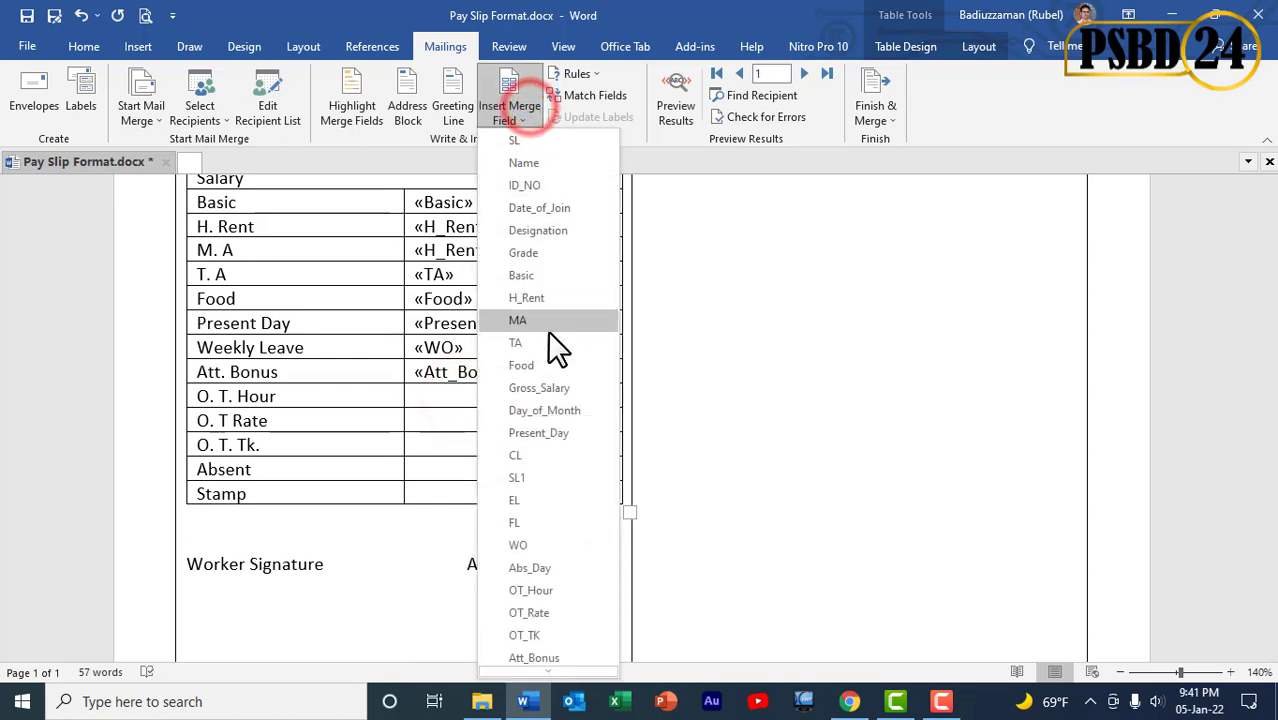
left_click(551, 591)
left_click(463, 420)
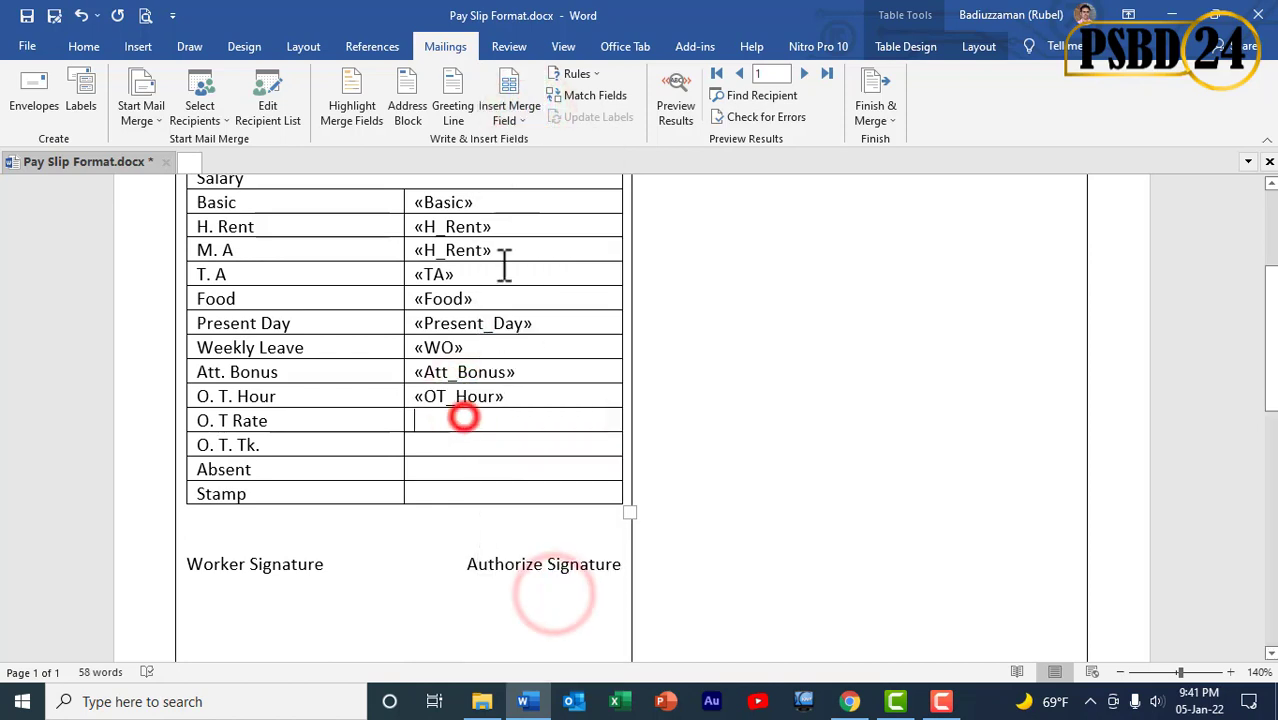
left_click(506, 114)
left_click(598, 614)
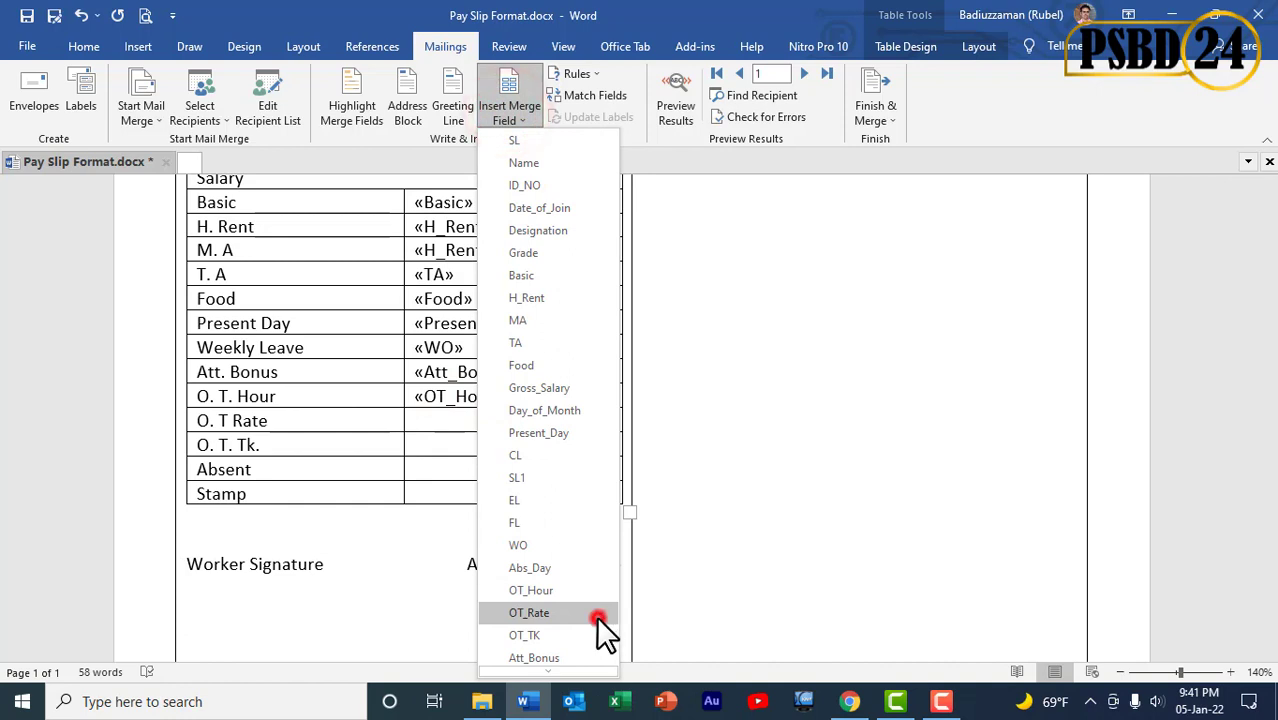
left_click(486, 446)
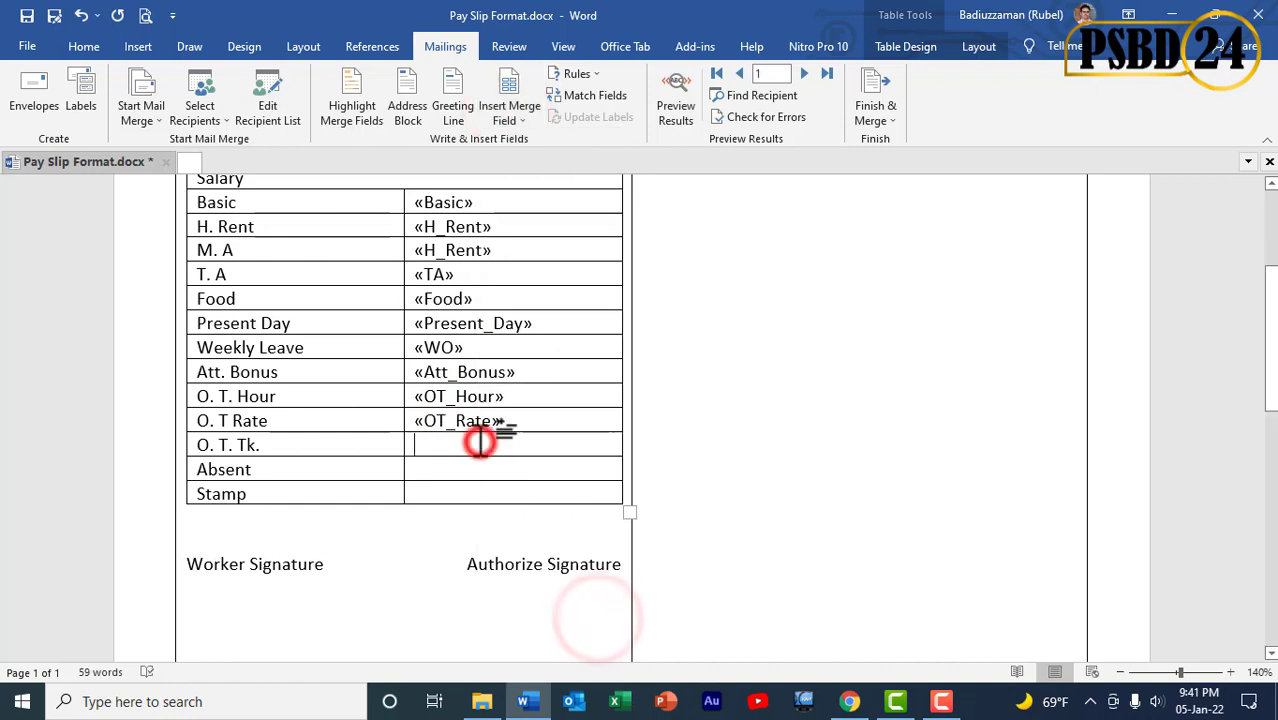
left_click(518, 117)
left_click(552, 634)
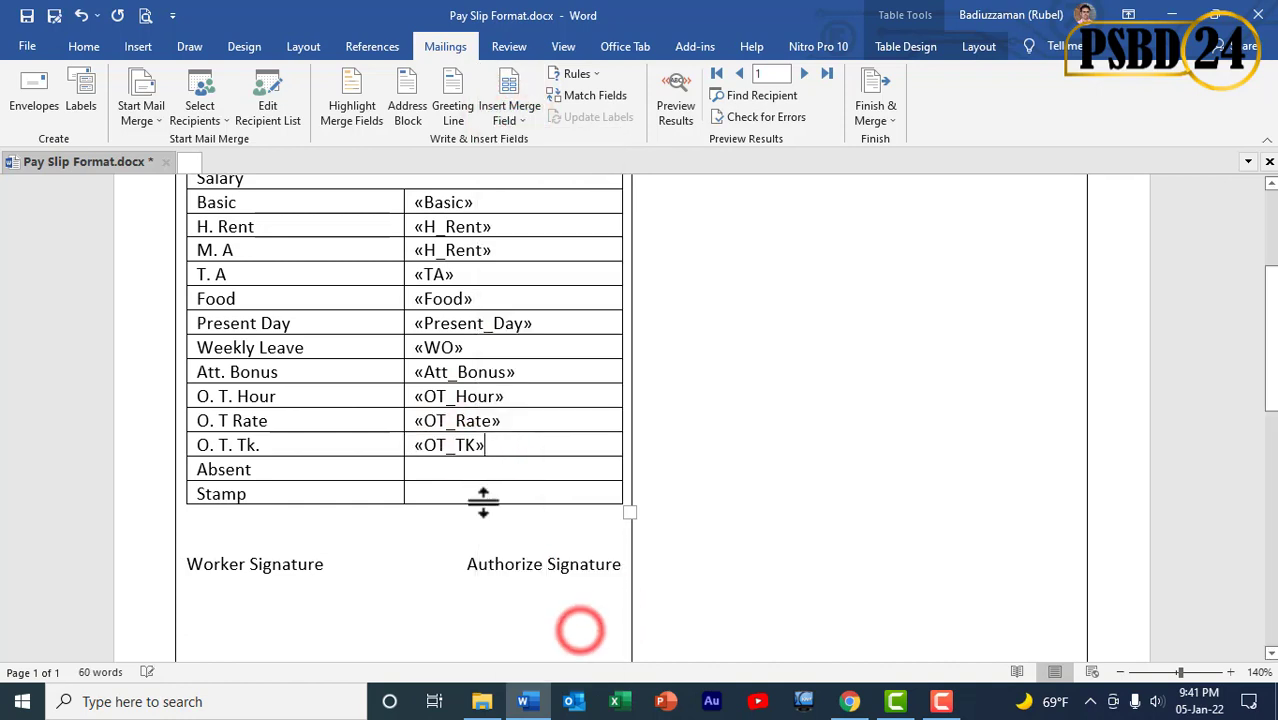
Insert the merge fields Absent and Stamp in the value cells of the Absent and Stamp rows.
left_click(466, 474)
left_click(503, 120)
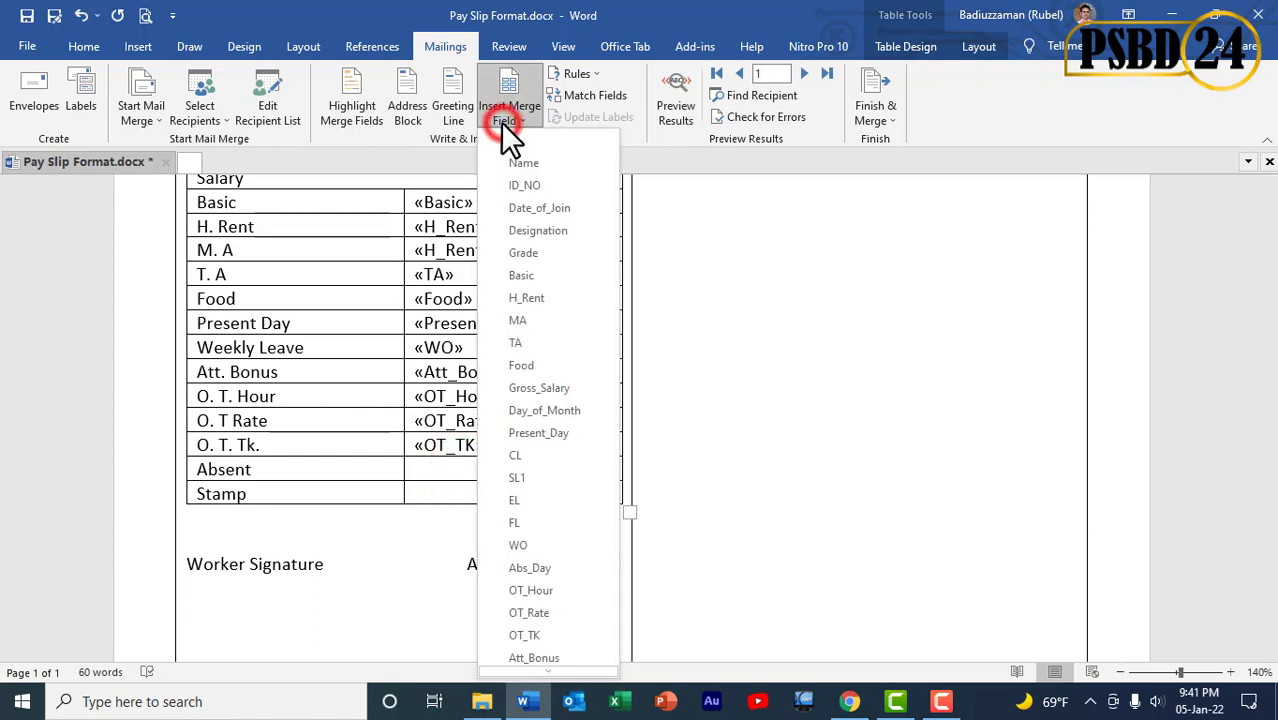
scroll(545, 633, "down", 2)
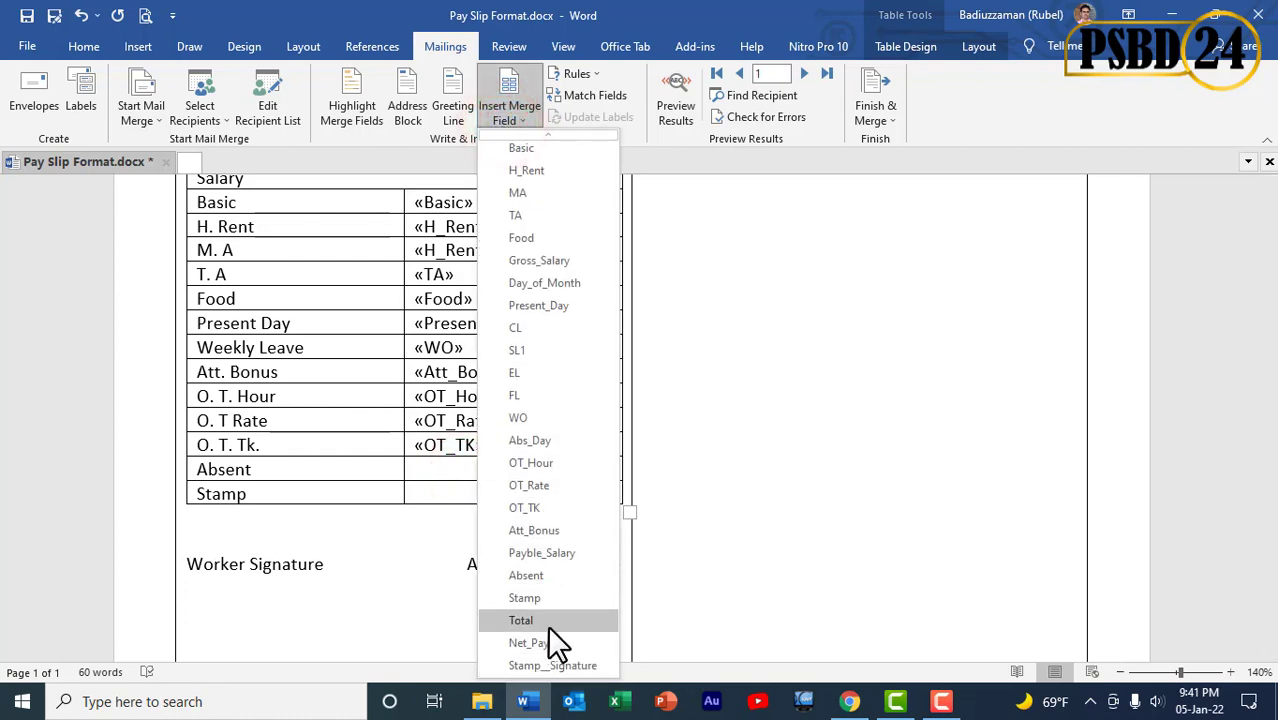
left_click(560, 574)
left_click(470, 492)
left_click(510, 115)
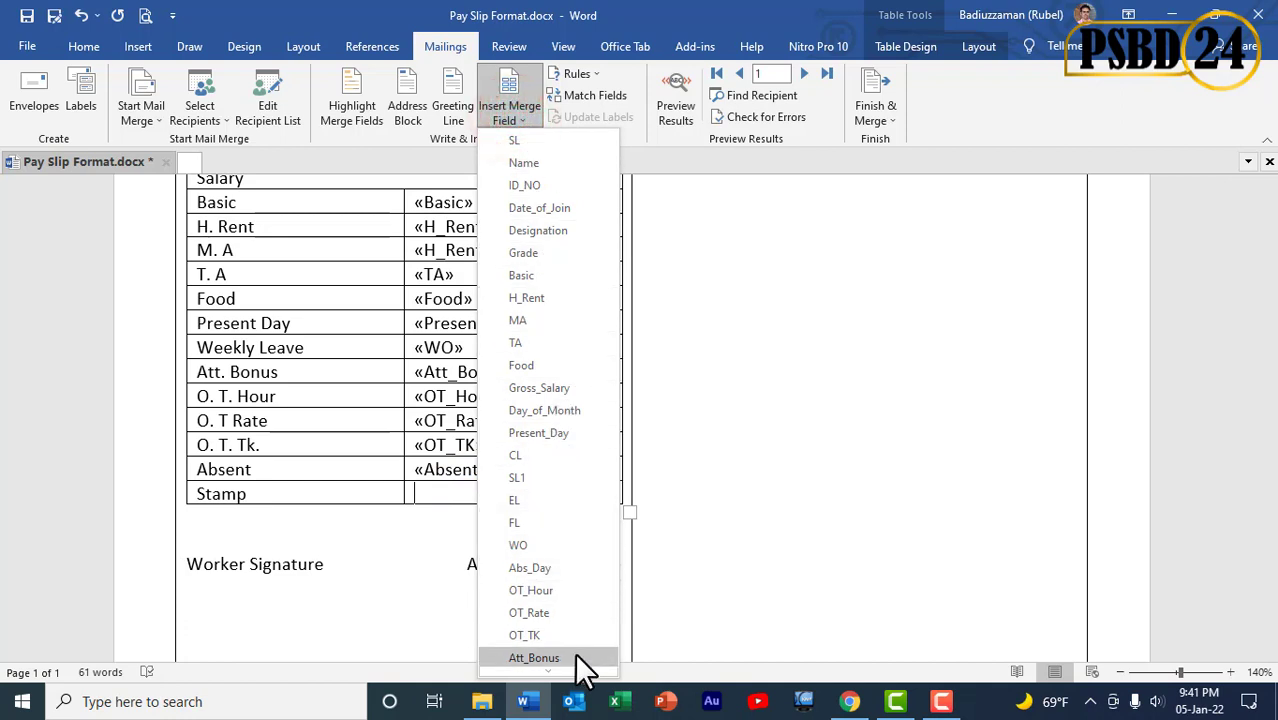
scroll(562, 617, "down", 2)
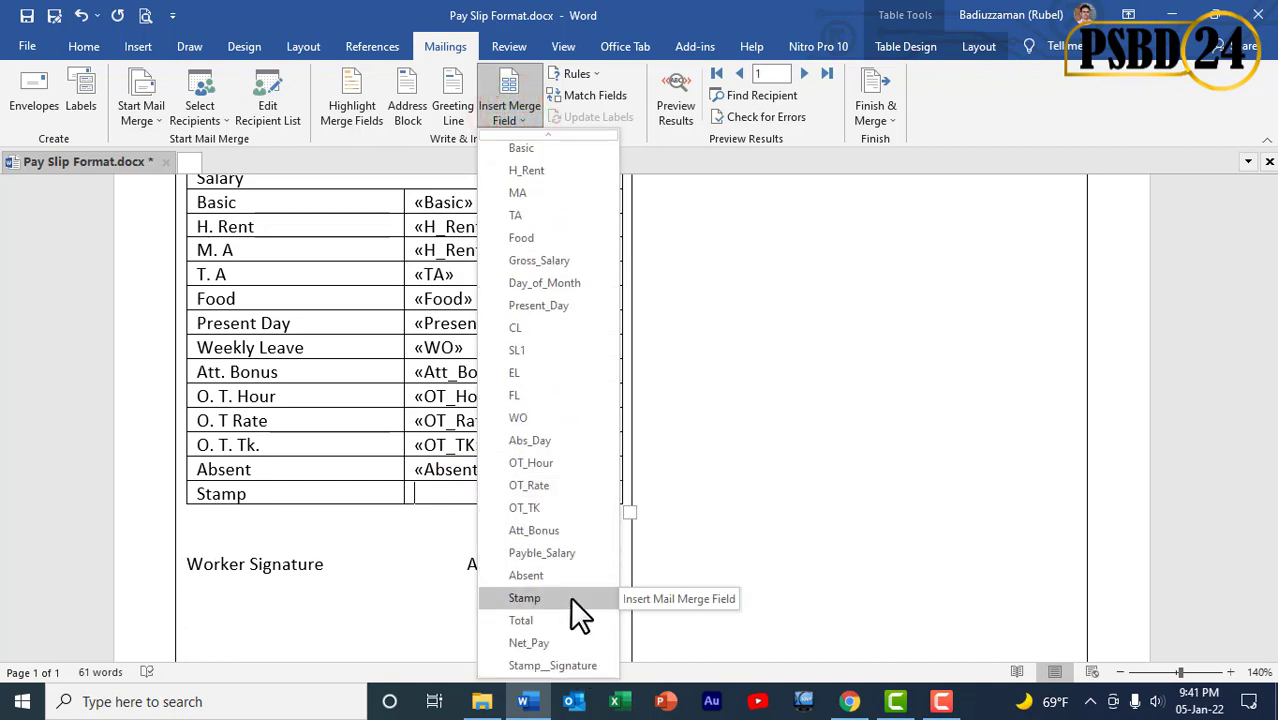
left_click(570, 596)
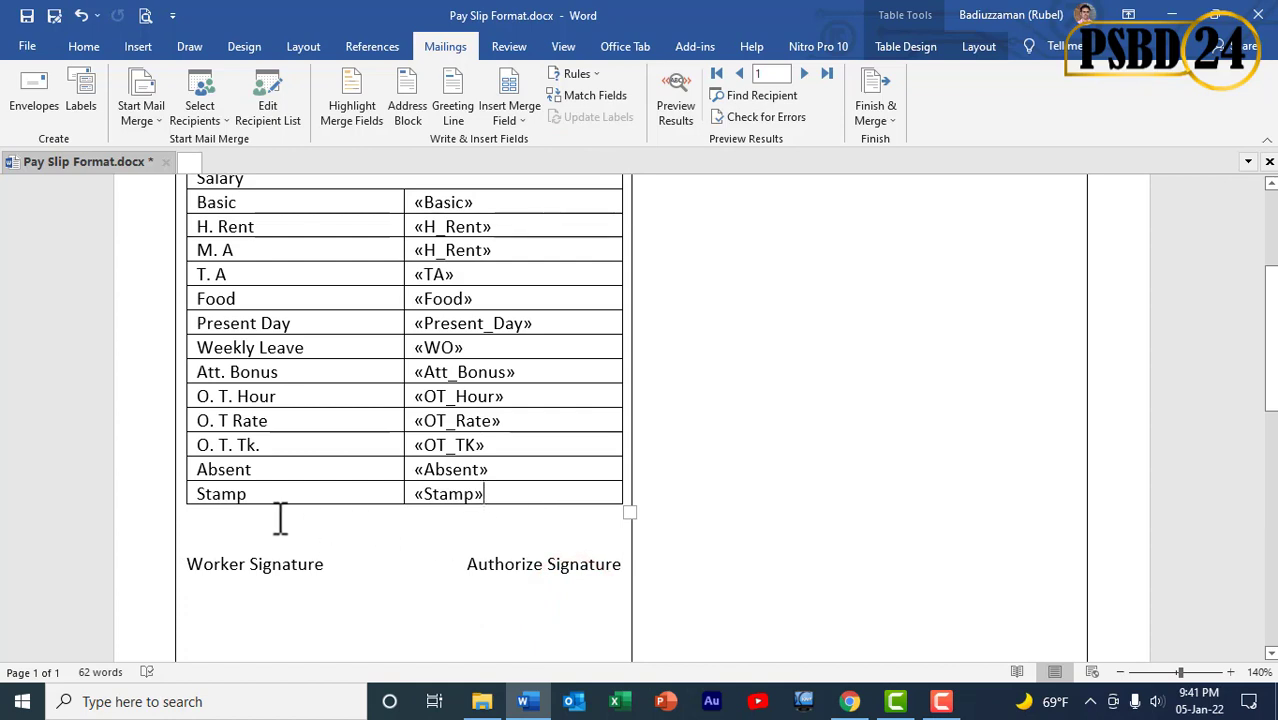
Add a row labelled Net Pay below Stamp and insert the merge field Net_Pay in its value cell.
key("Tab")
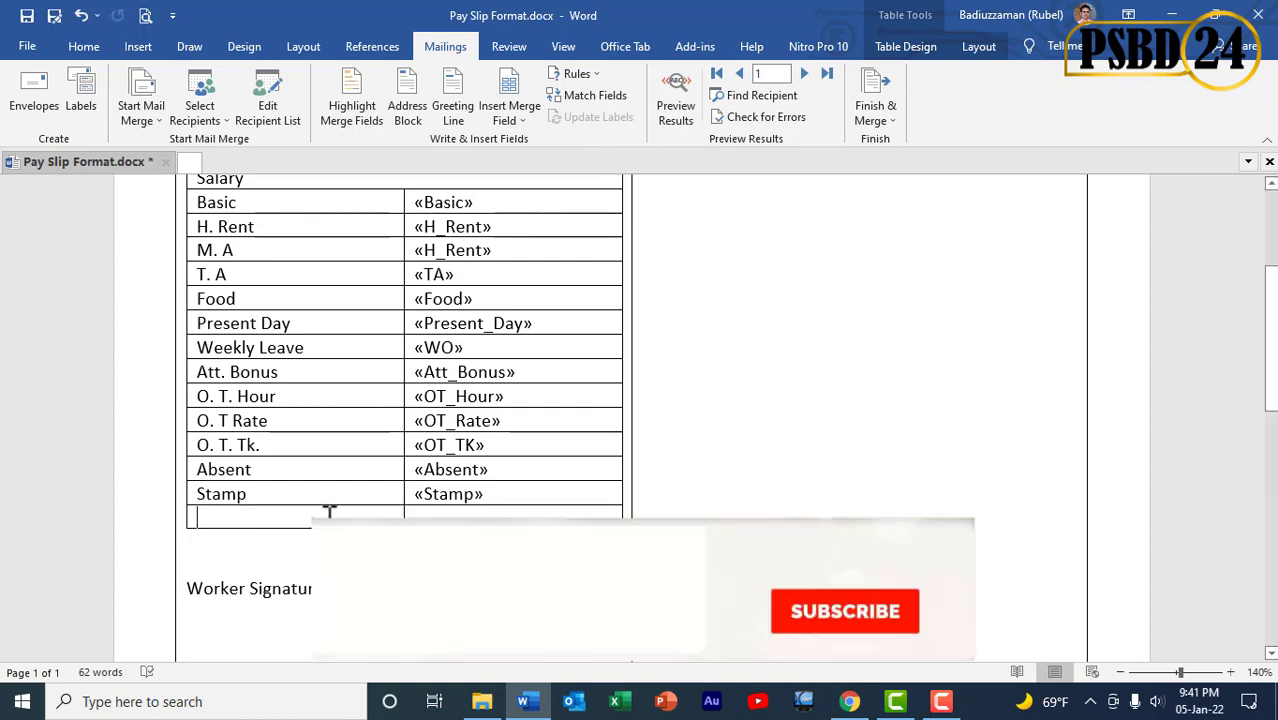
type("Net Pay")
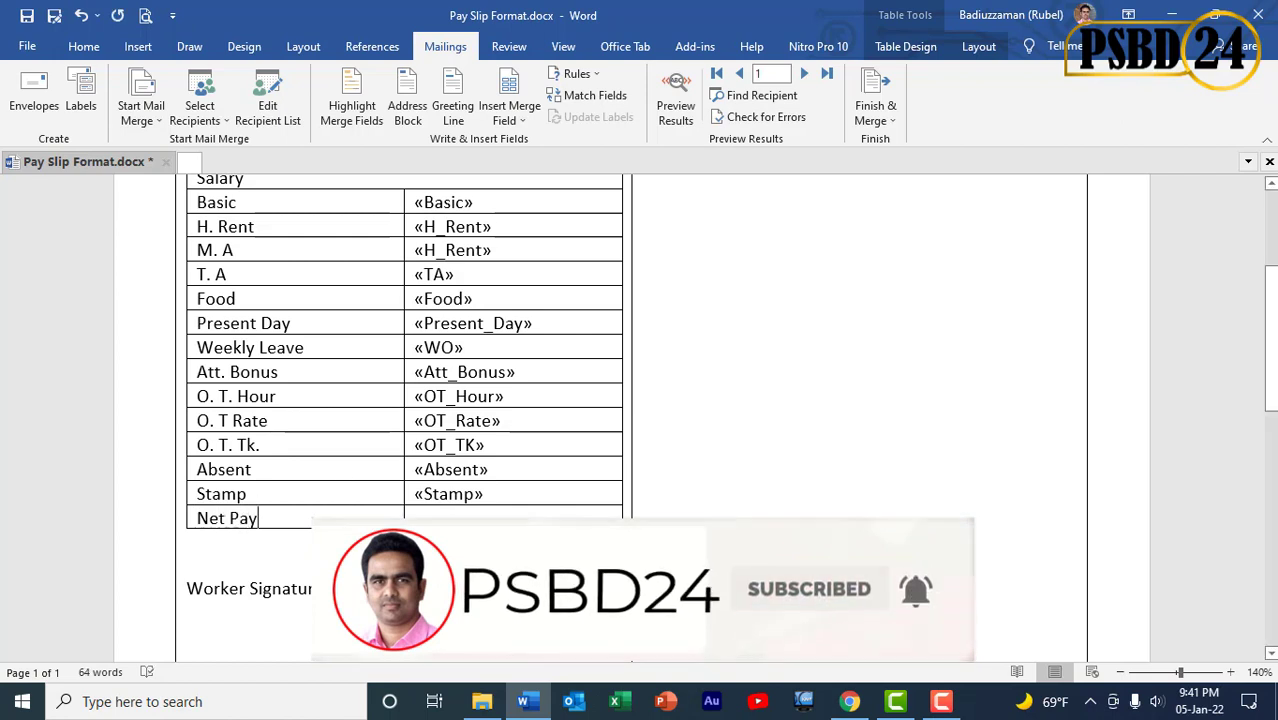
left_click(422, 517)
left_click(509, 113)
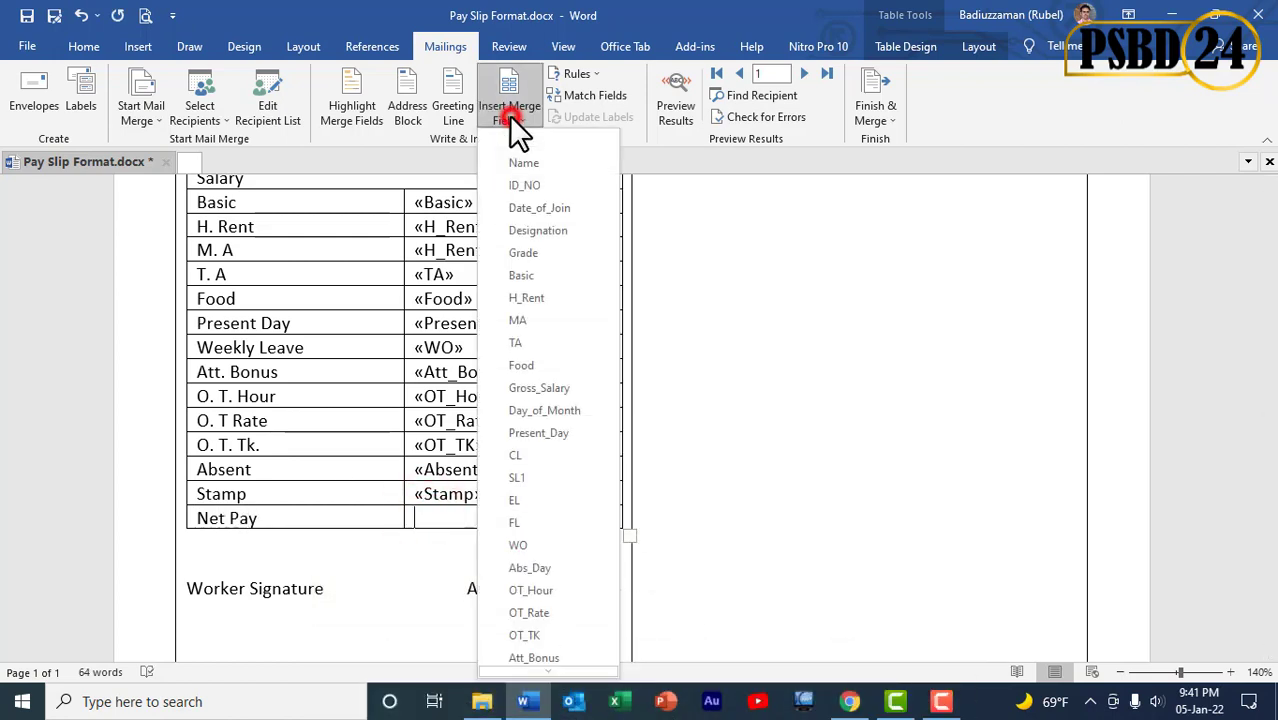
scroll(551, 481, "down", 3)
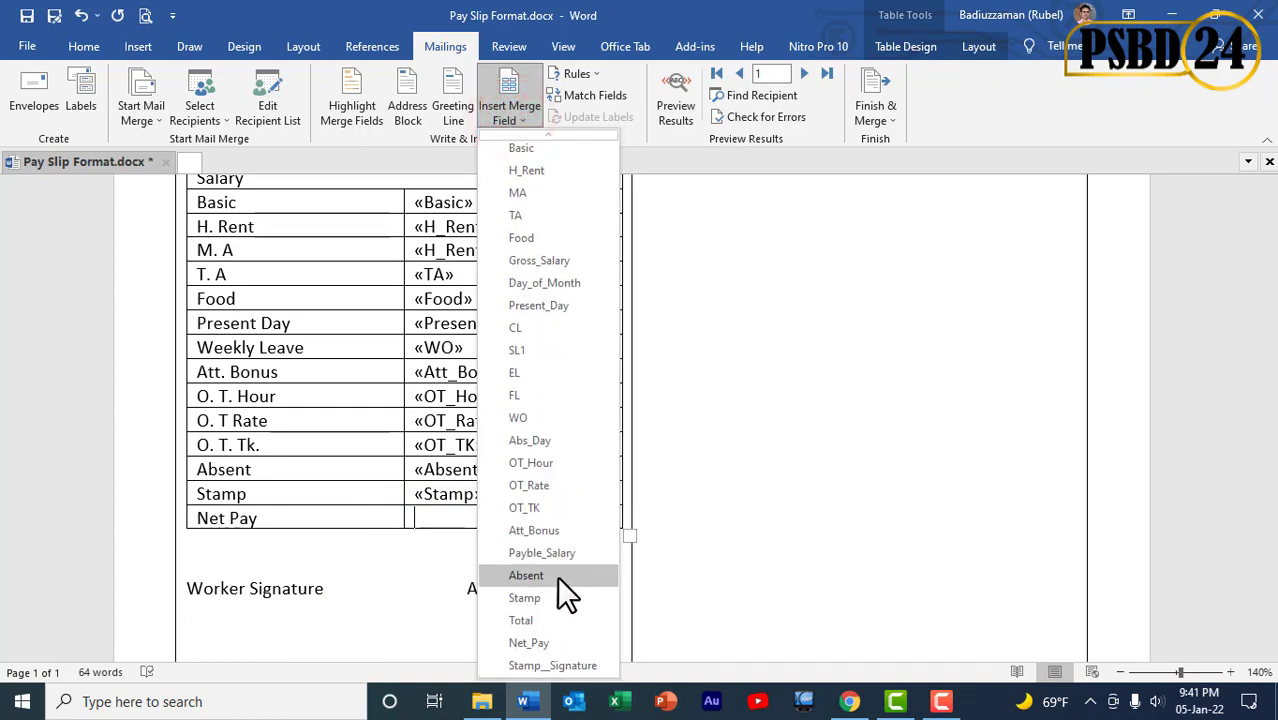
left_click(540, 644)
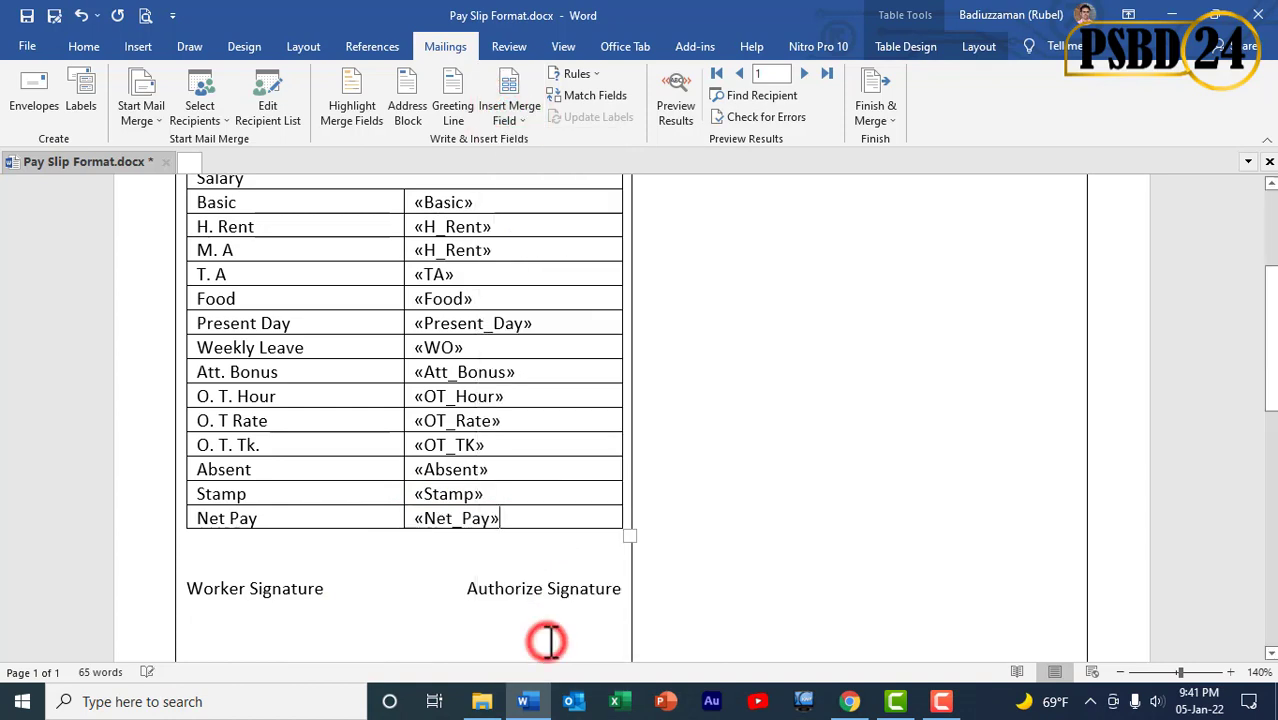
Make the Salary heading bold and preview the merge results for the first record throughout the pay slip.
scroll(553, 408, "up", 5)
scroll(555, 408, "up", 1)
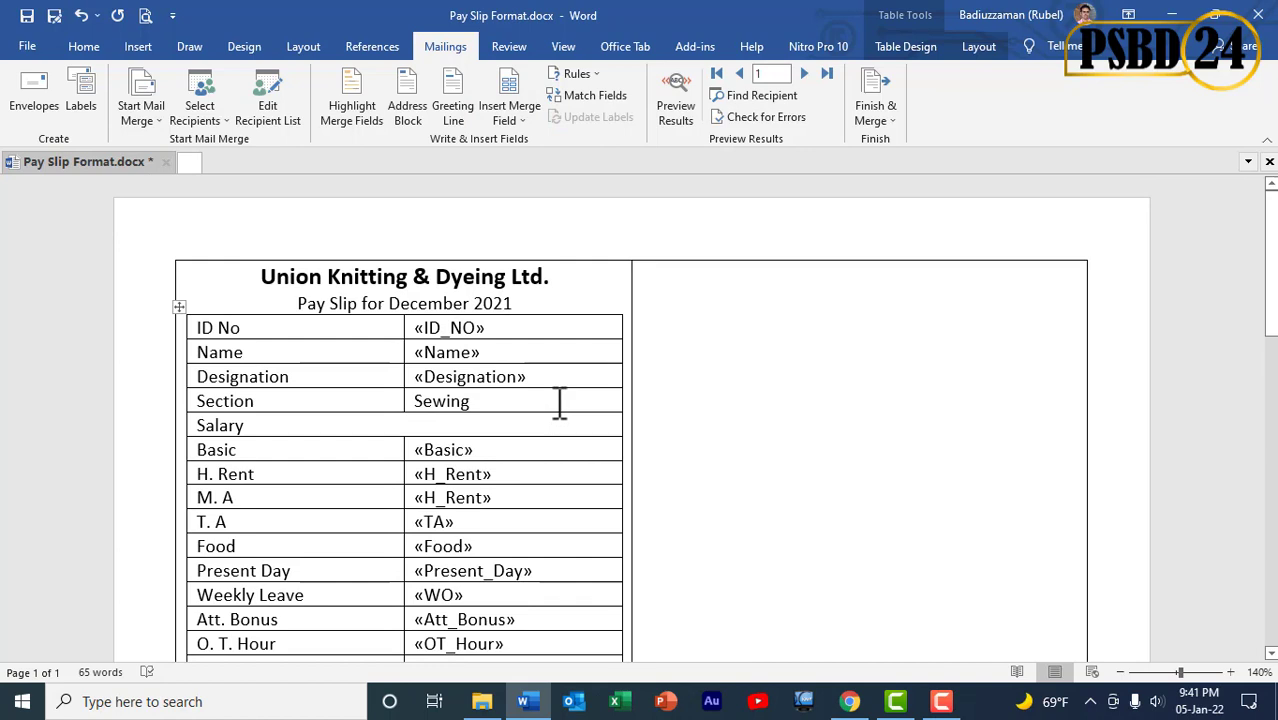
double_click(262, 425)
key("ctrl+b")
left_click(676, 104)
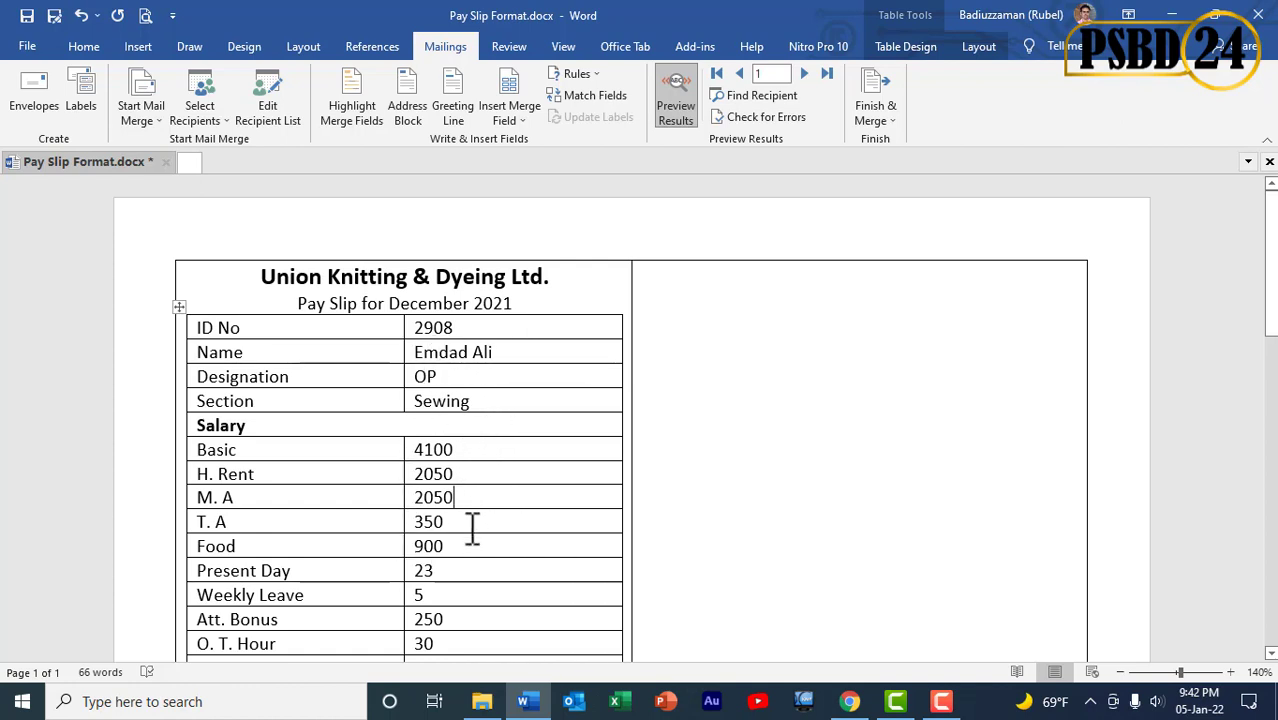
scroll(471, 522, "down", 5)
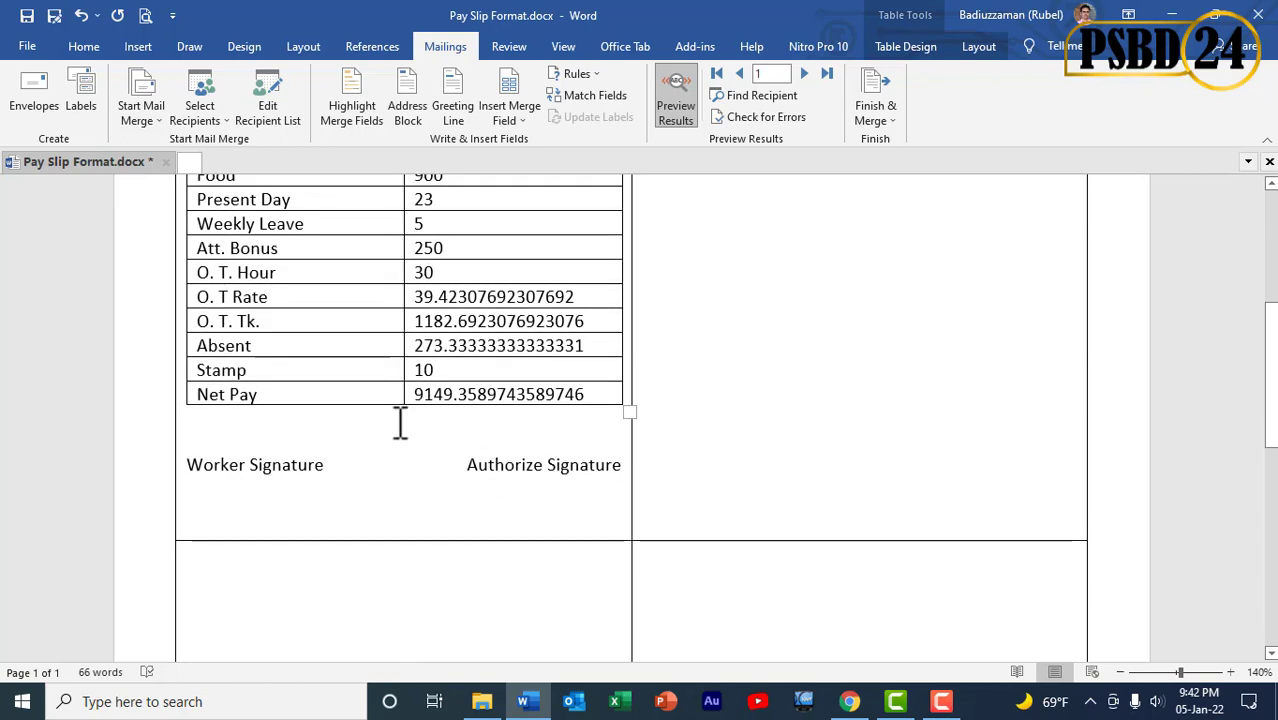
scroll(408, 412, "up", 5)
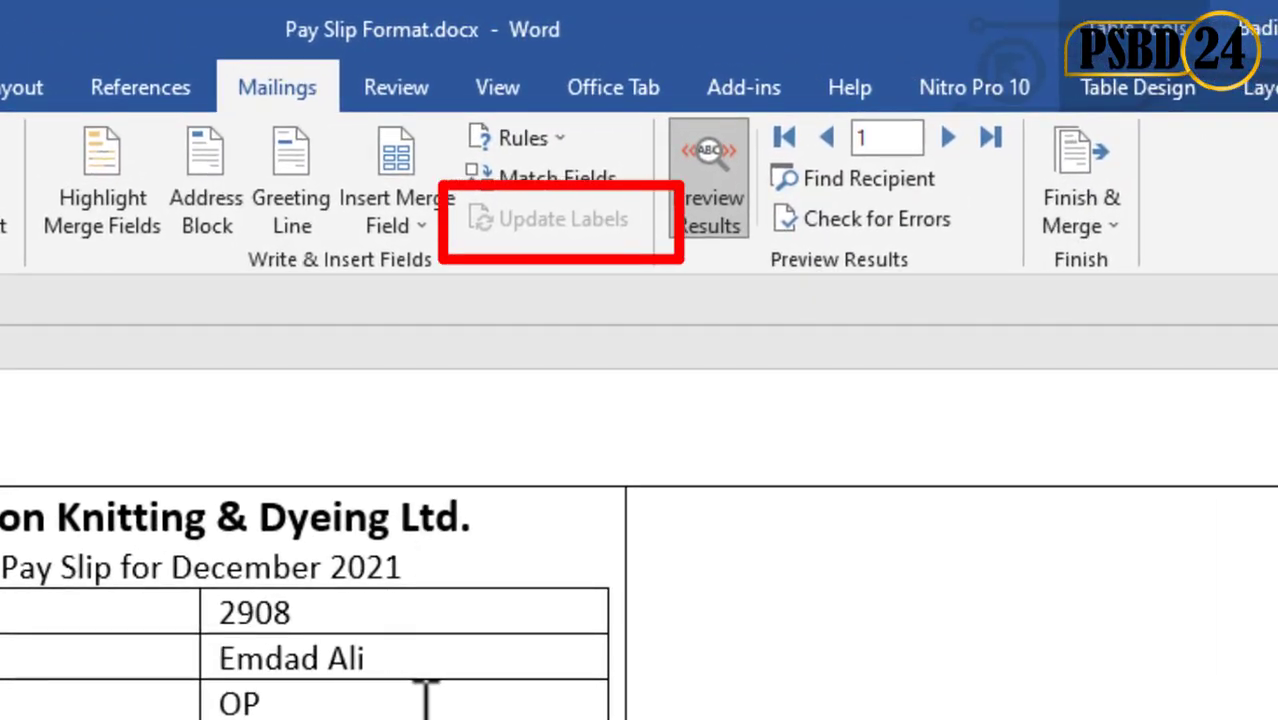
left_click(506, 719)
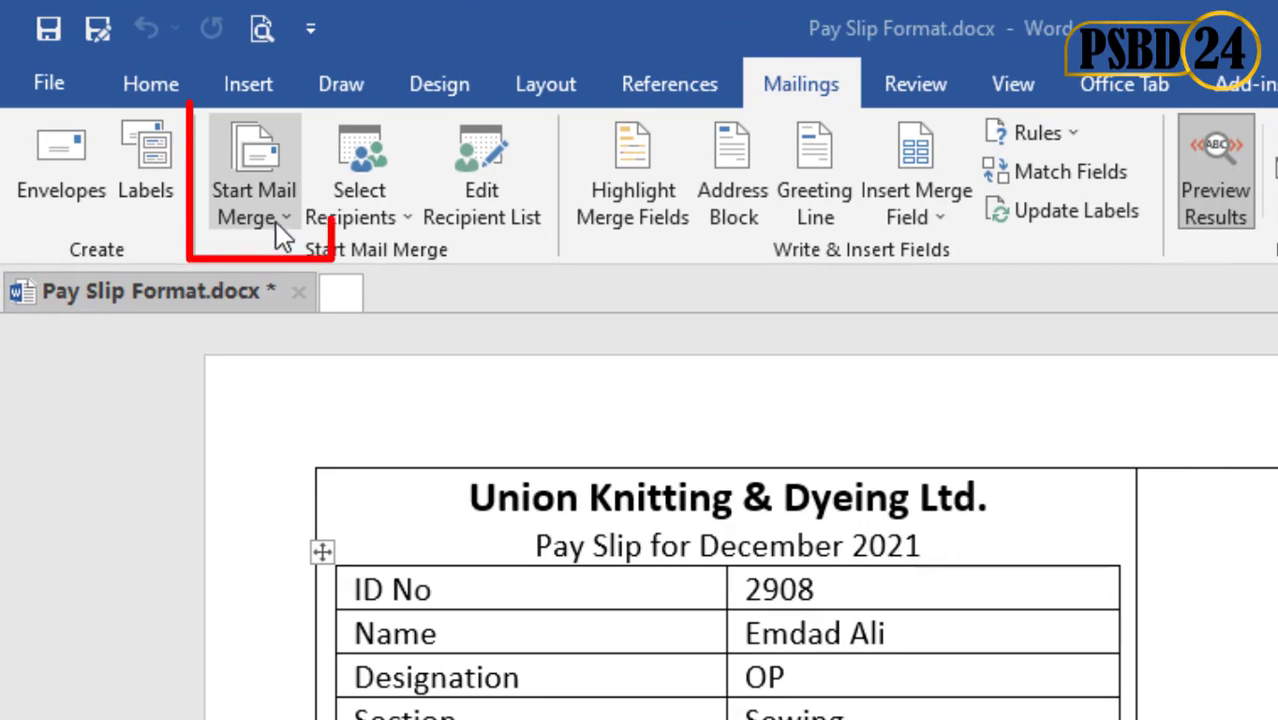
left_click(274, 216)
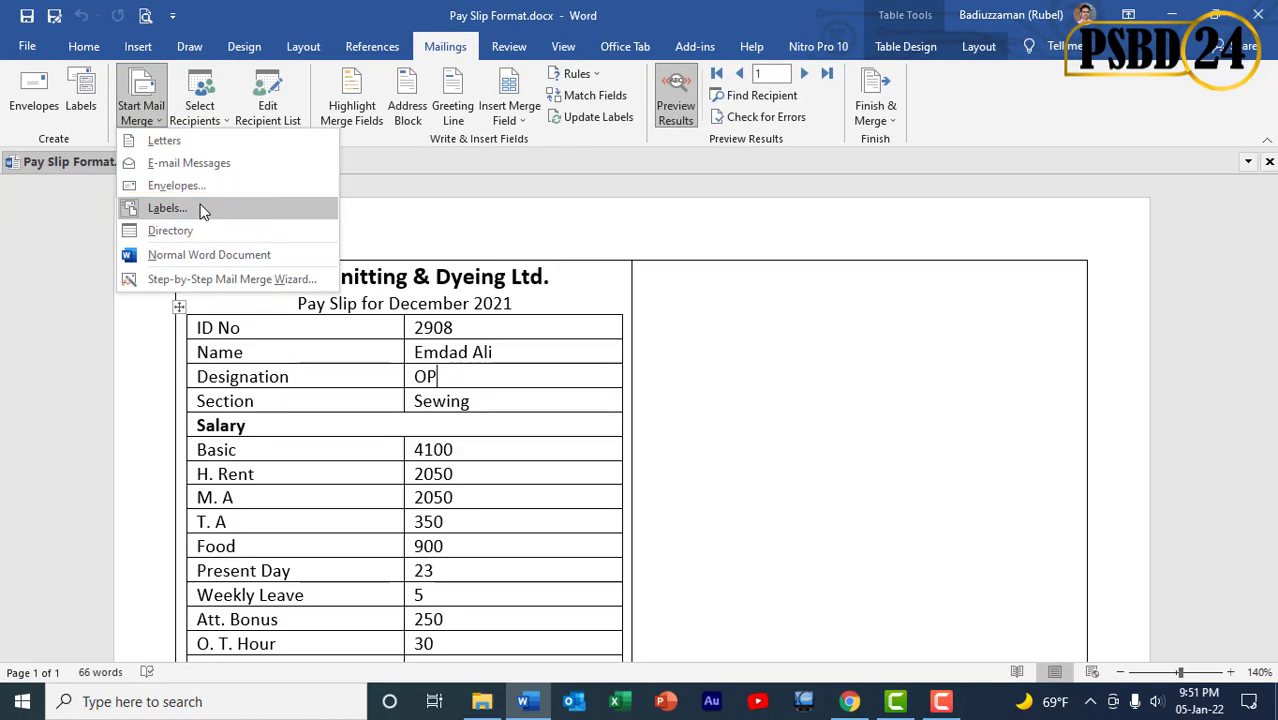
left_click(290, 350)
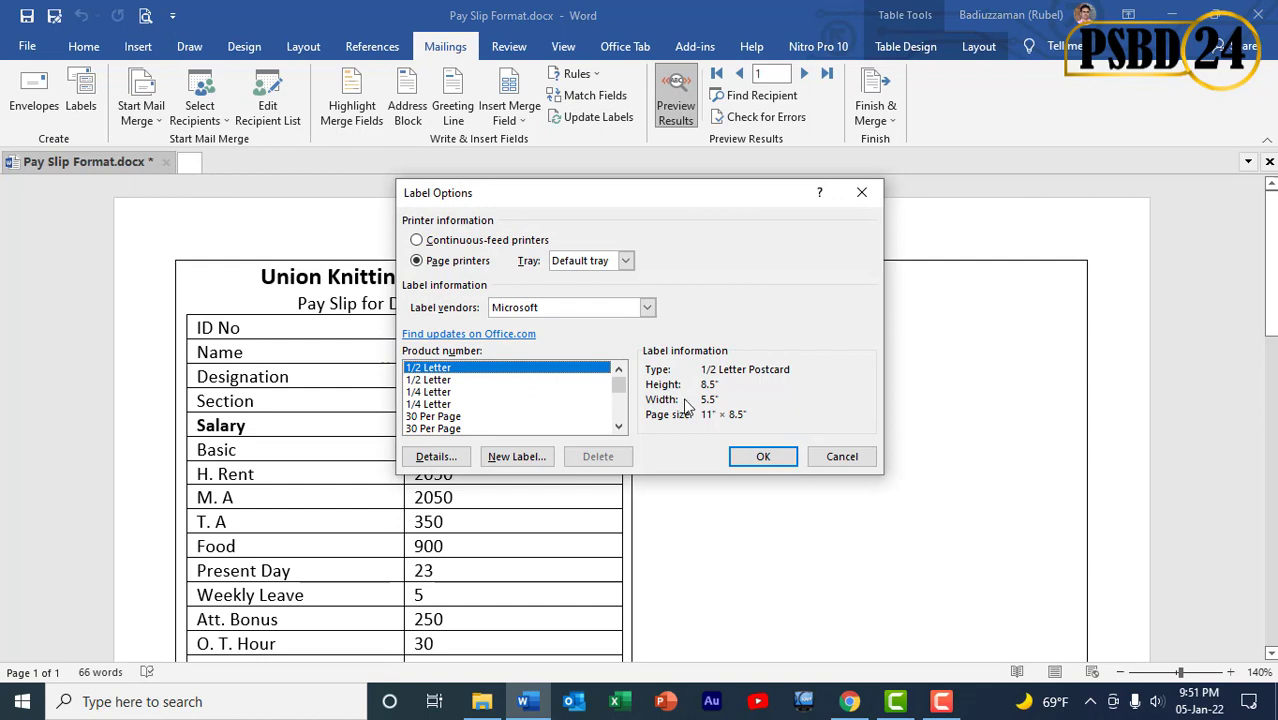
left_click(842, 457)
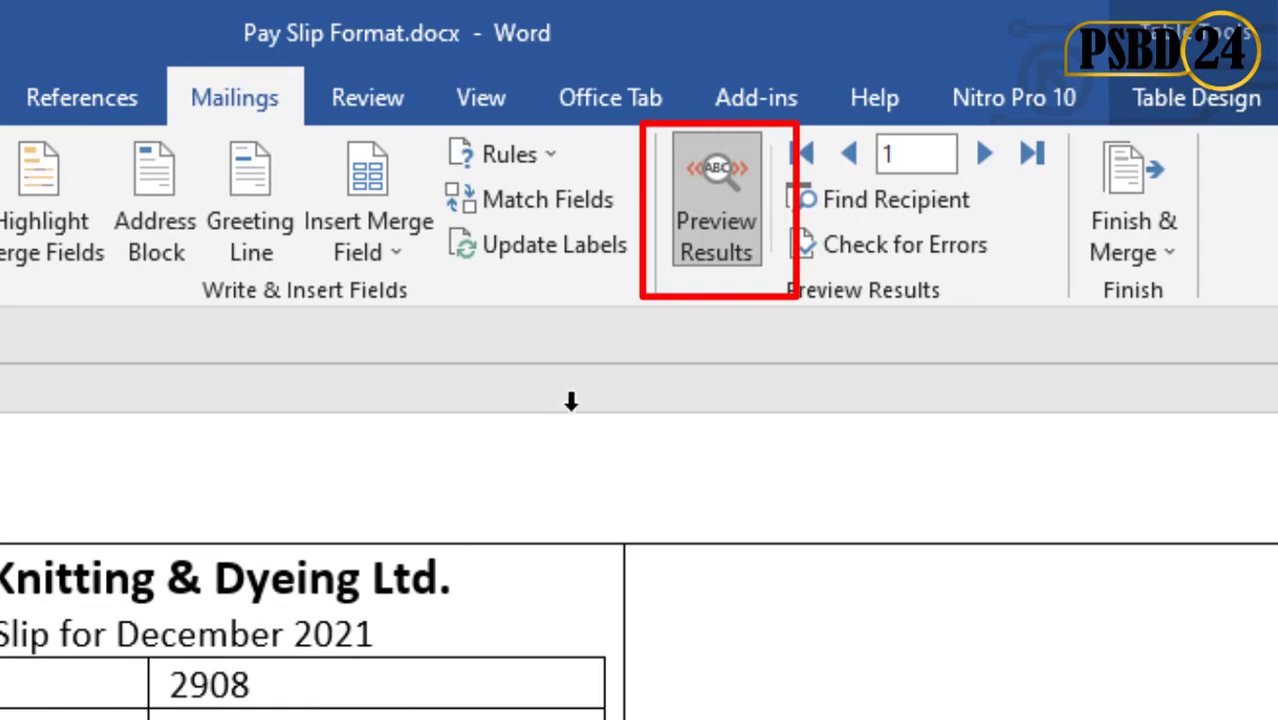
Update the labels to replicate the first pay slip in all four page cells, and review the previewed slips.
left_click(615, 255)
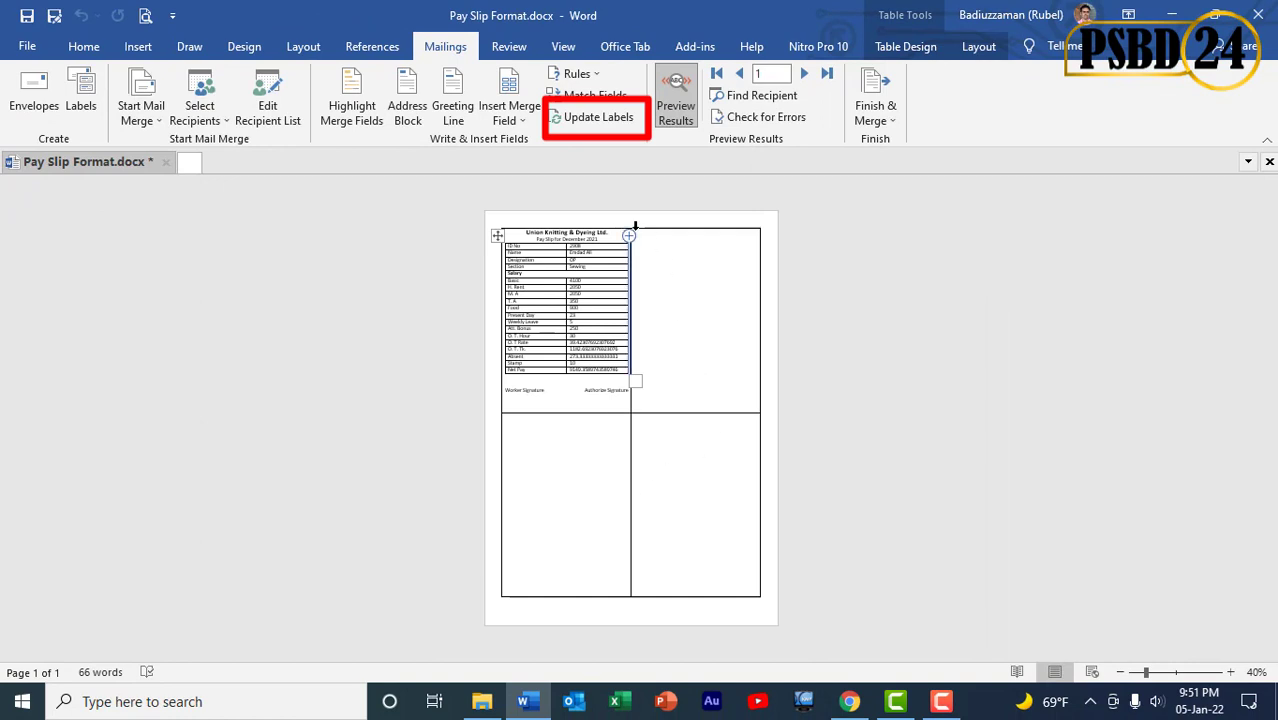
left_click(603, 122)
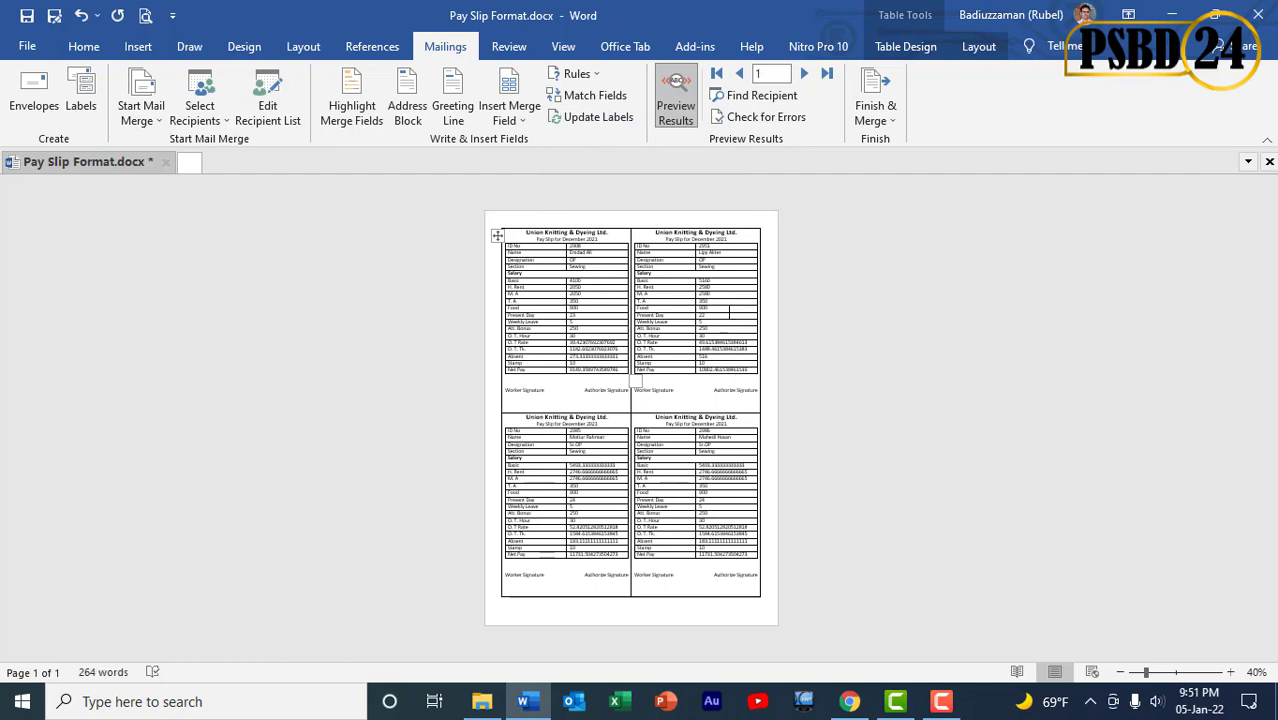
scroll(715, 330, "up", 7)
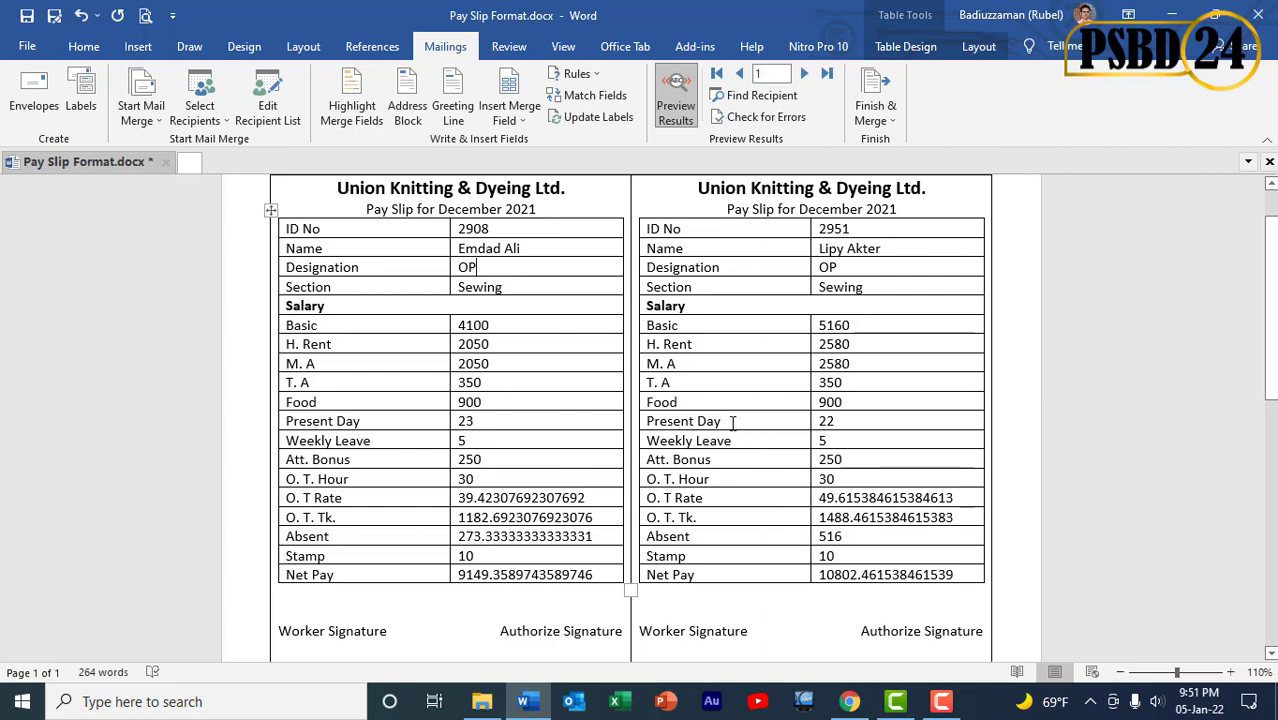
scroll(733, 423, "down", 6)
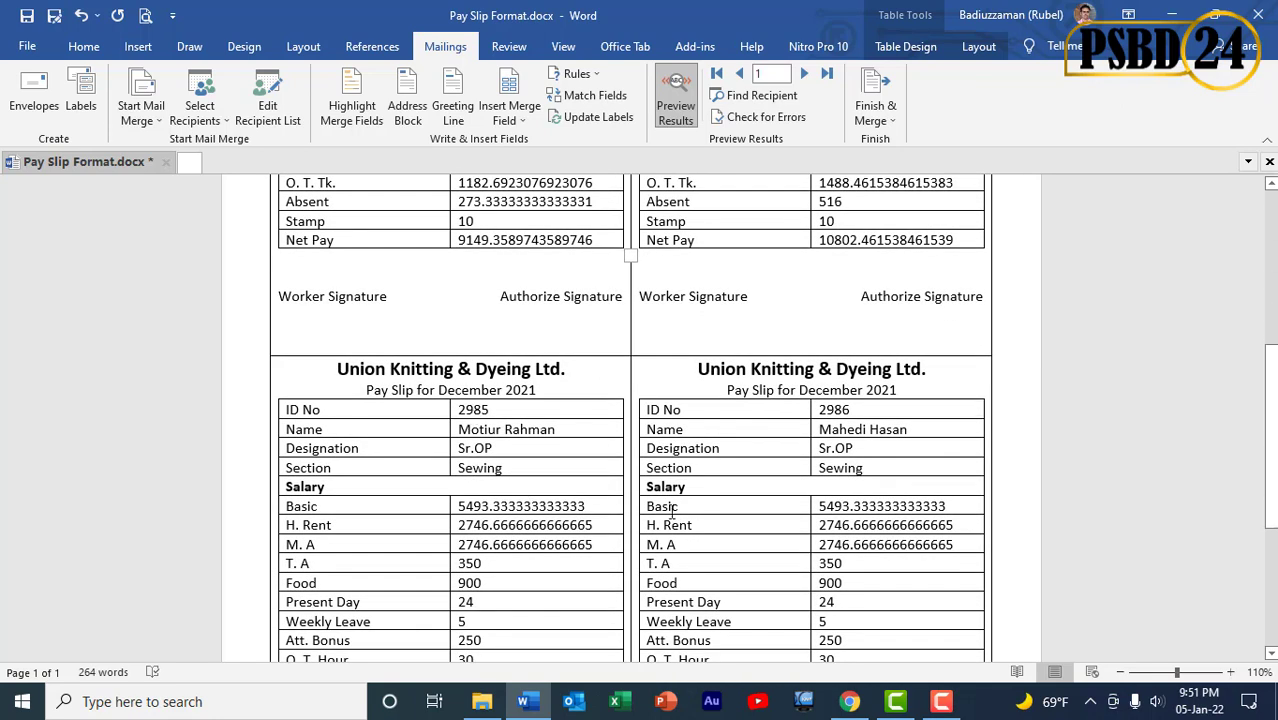
Open Salary Sheet for December 2021.xlsx read-only in Excel and look through the employee rows on Sheet1 (2).
left_click(481, 701)
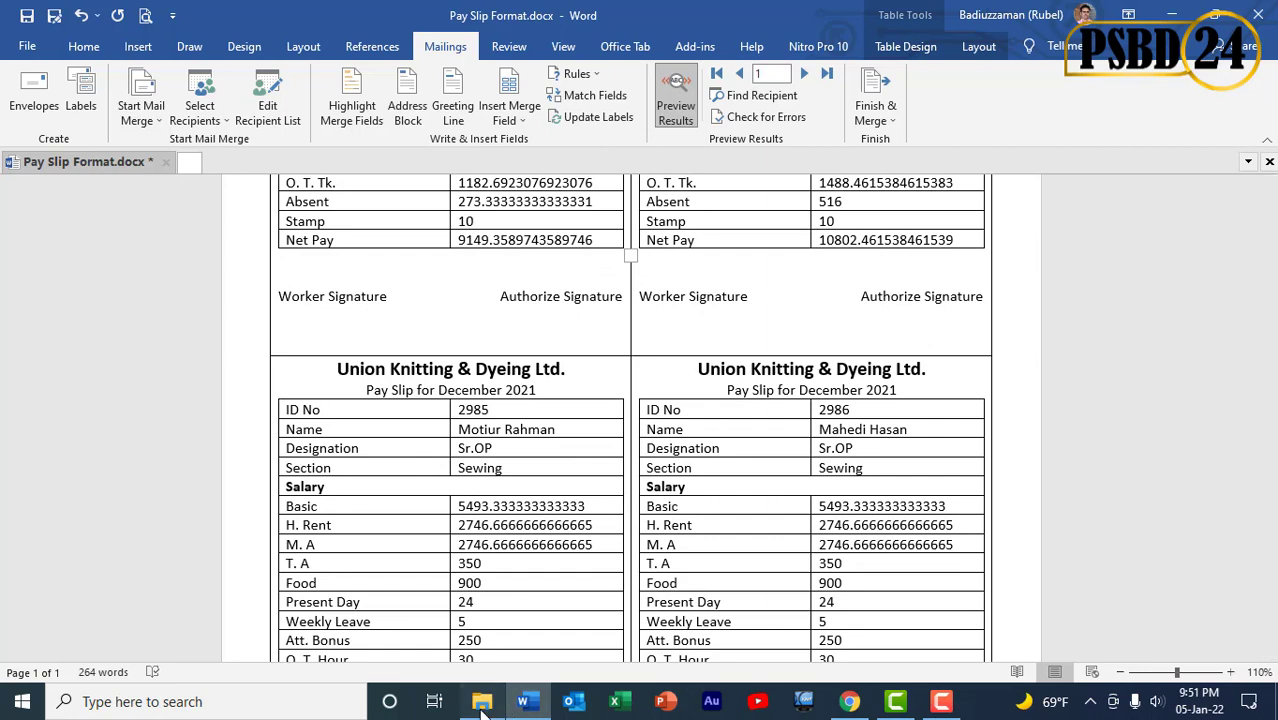
double_click(455, 230)
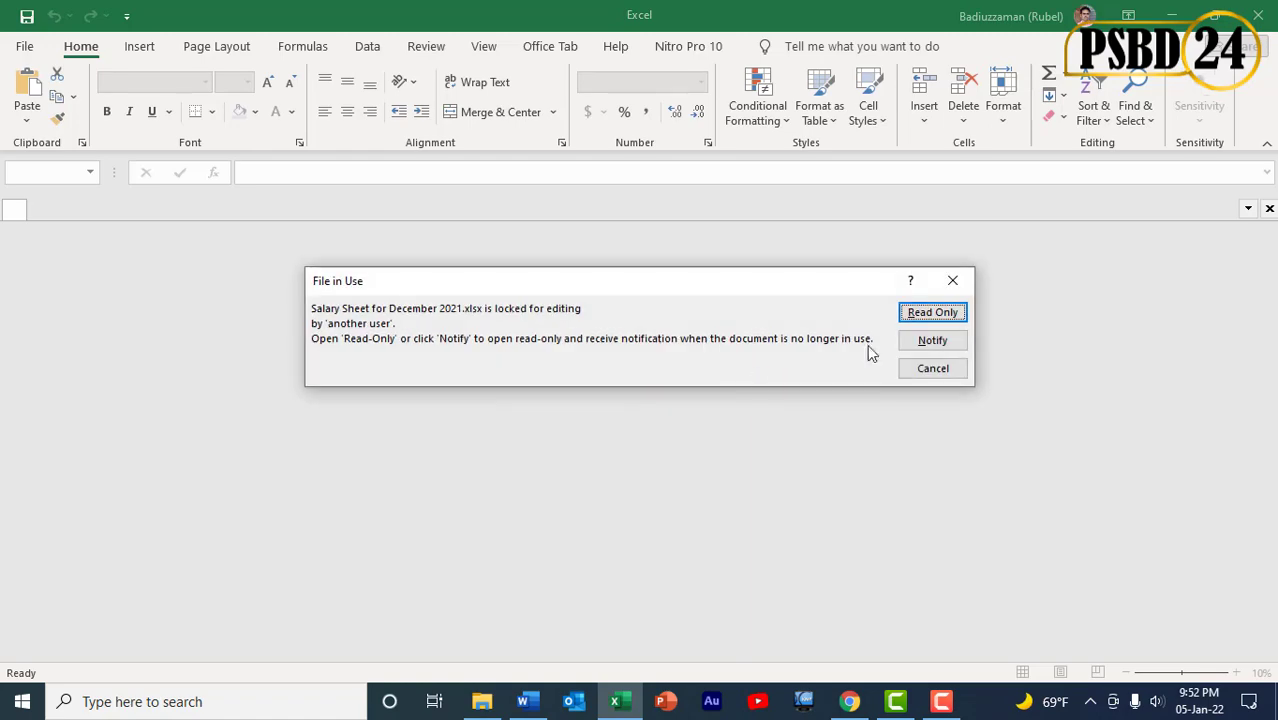
left_click(925, 310)
scroll(263, 429, "down", 20)
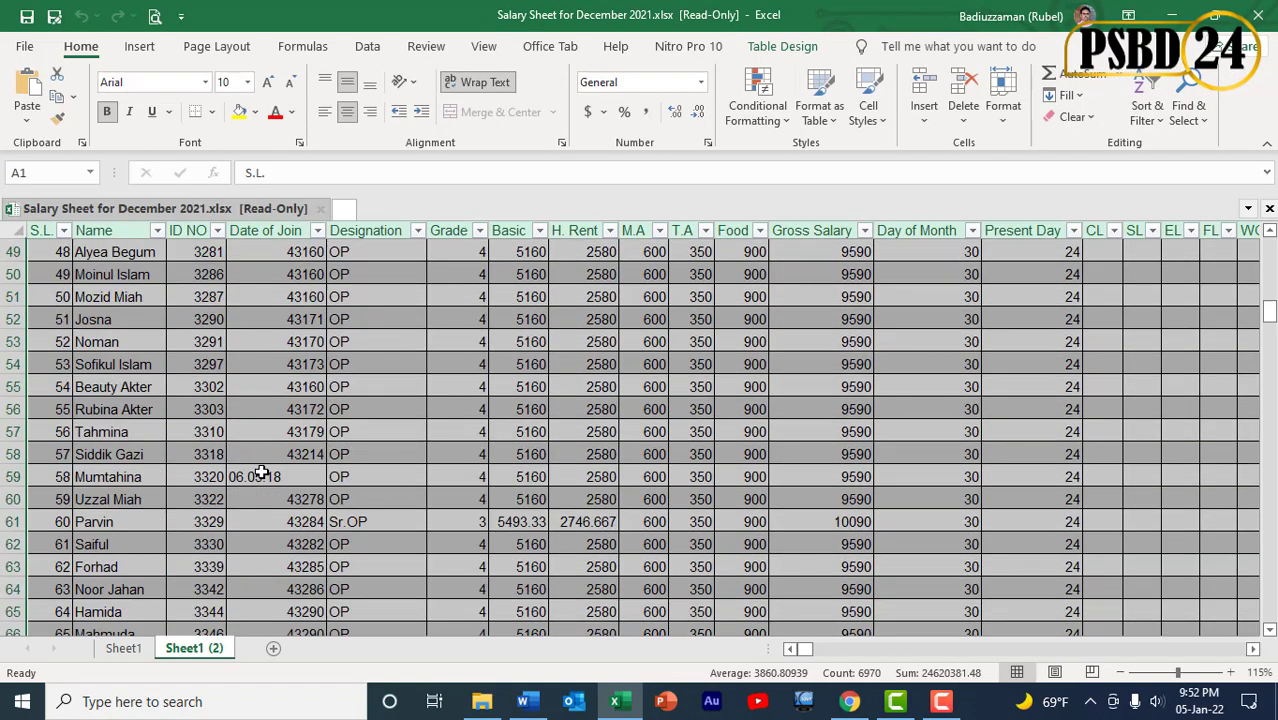
scroll(268, 471, "up", 20)
scroll(268, 471, "up", 19)
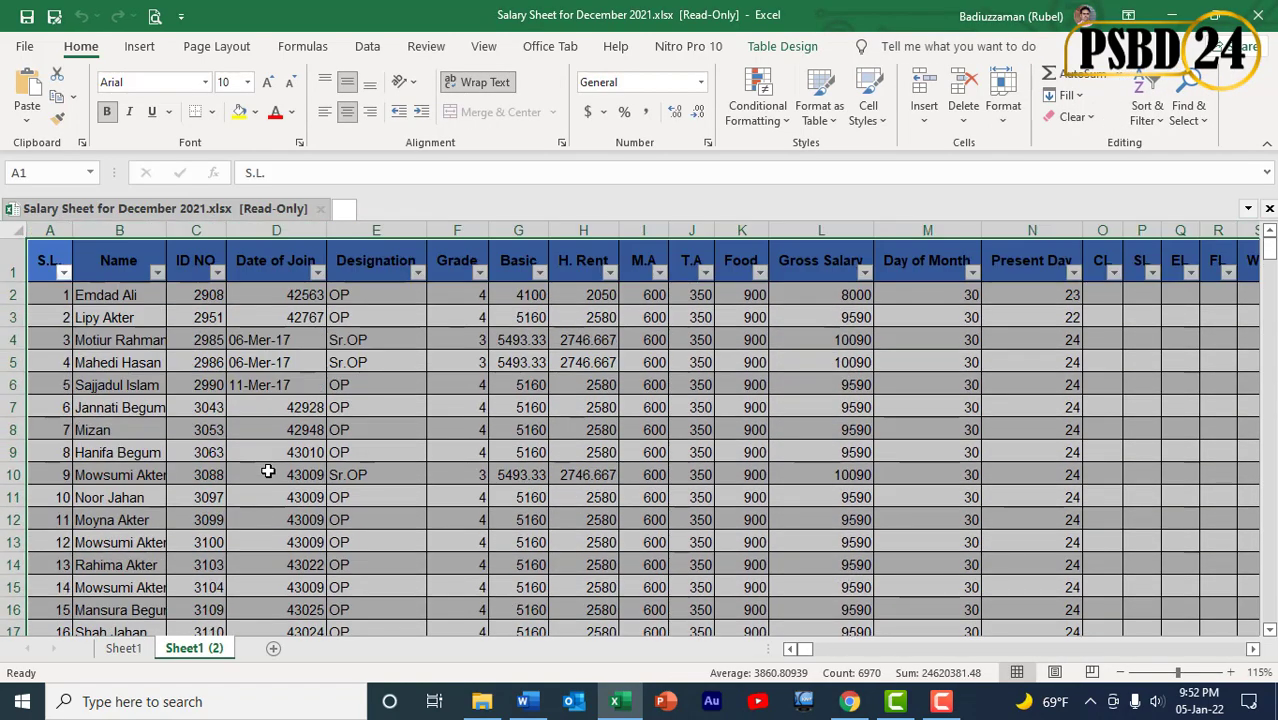
left_click(1167, 13)
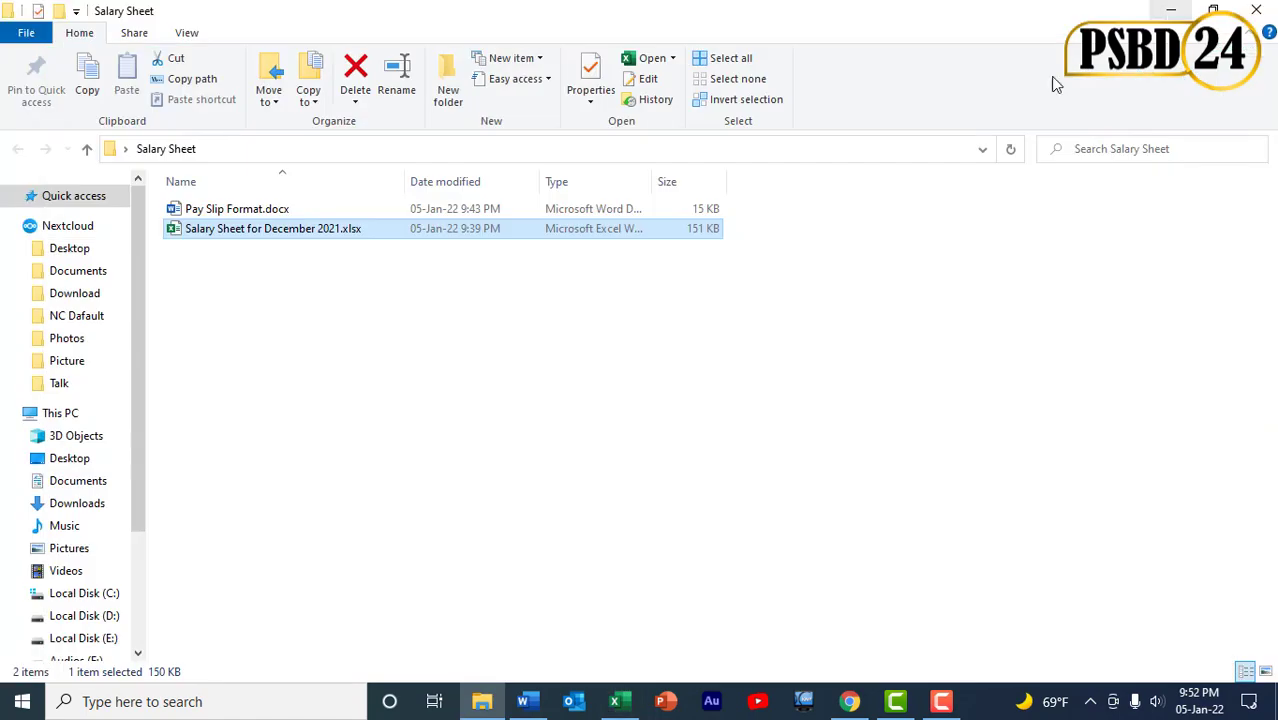
Switch to Pay Slip Format.docx in Word, merge all records into a new document, and review the merged pay slips.
left_click(522, 701)
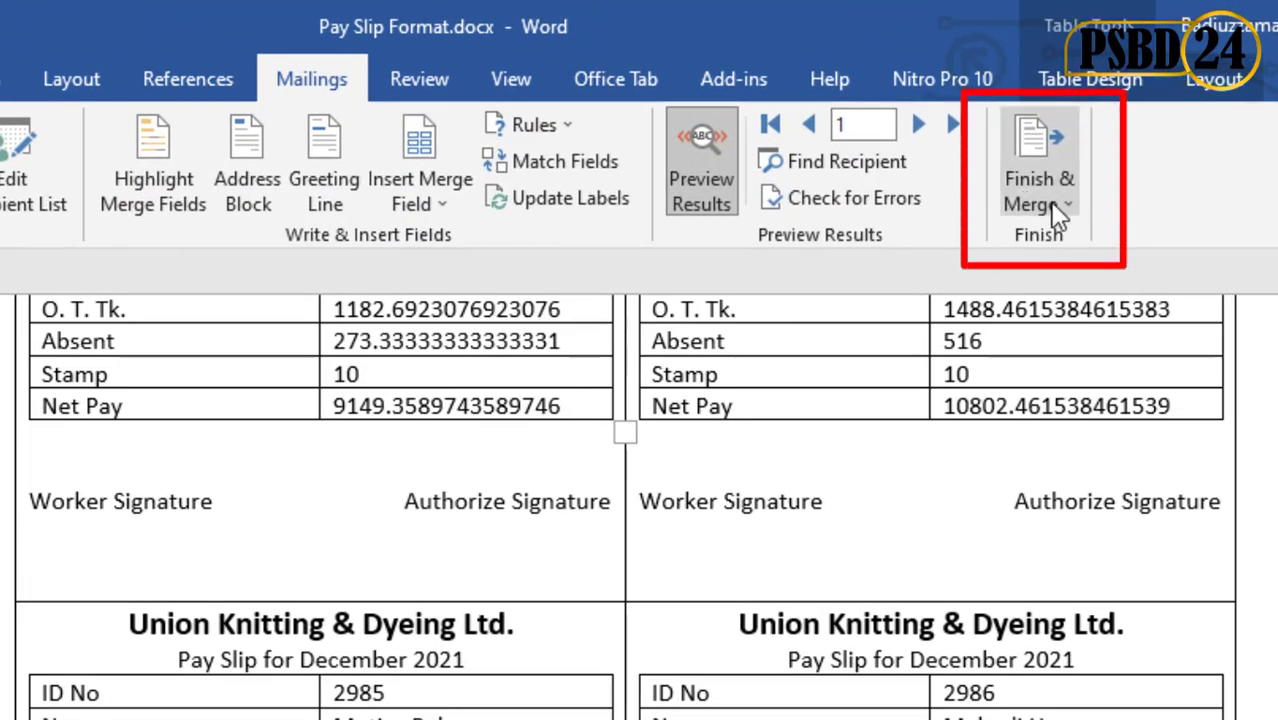
left_click(1050, 200)
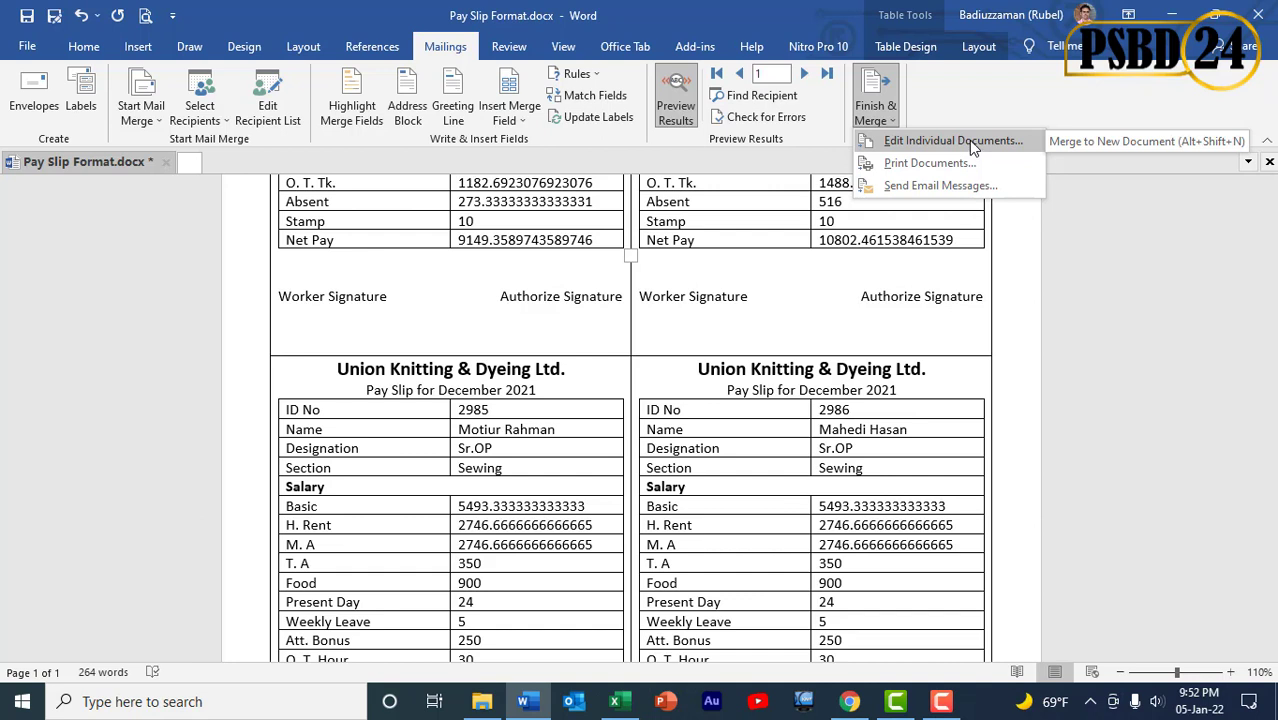
left_click(968, 140)
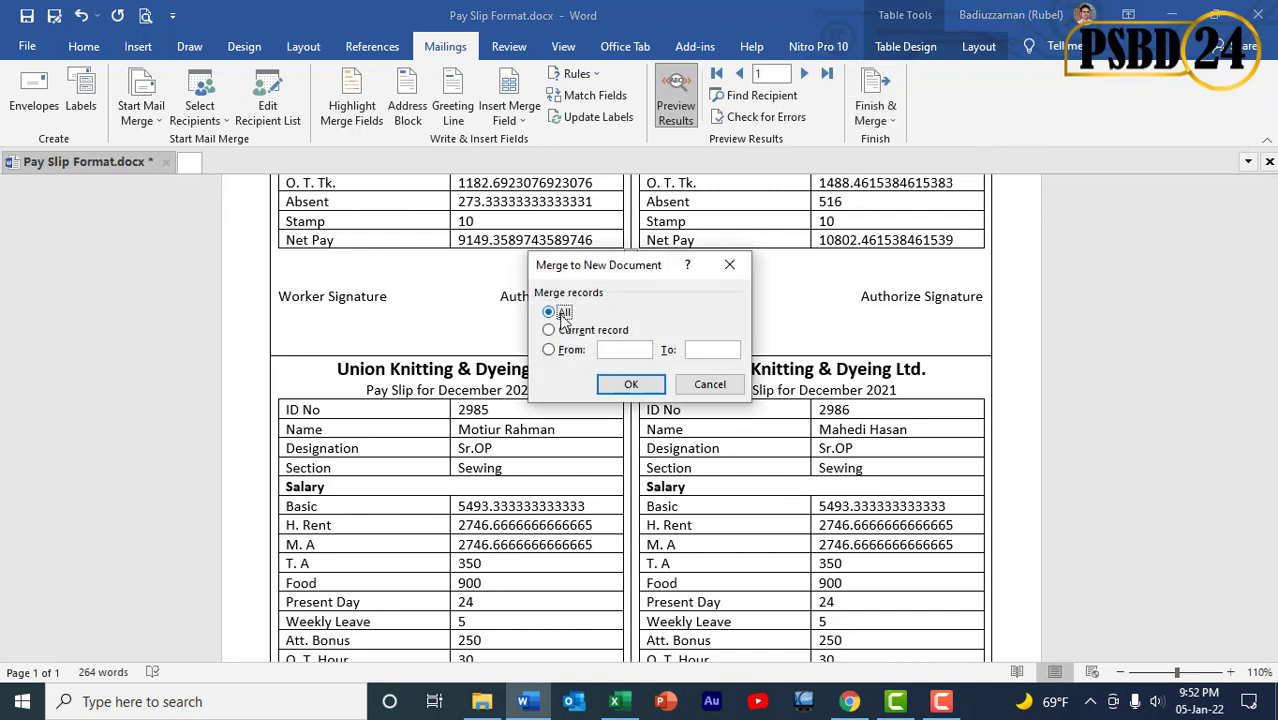
left_click(631, 386)
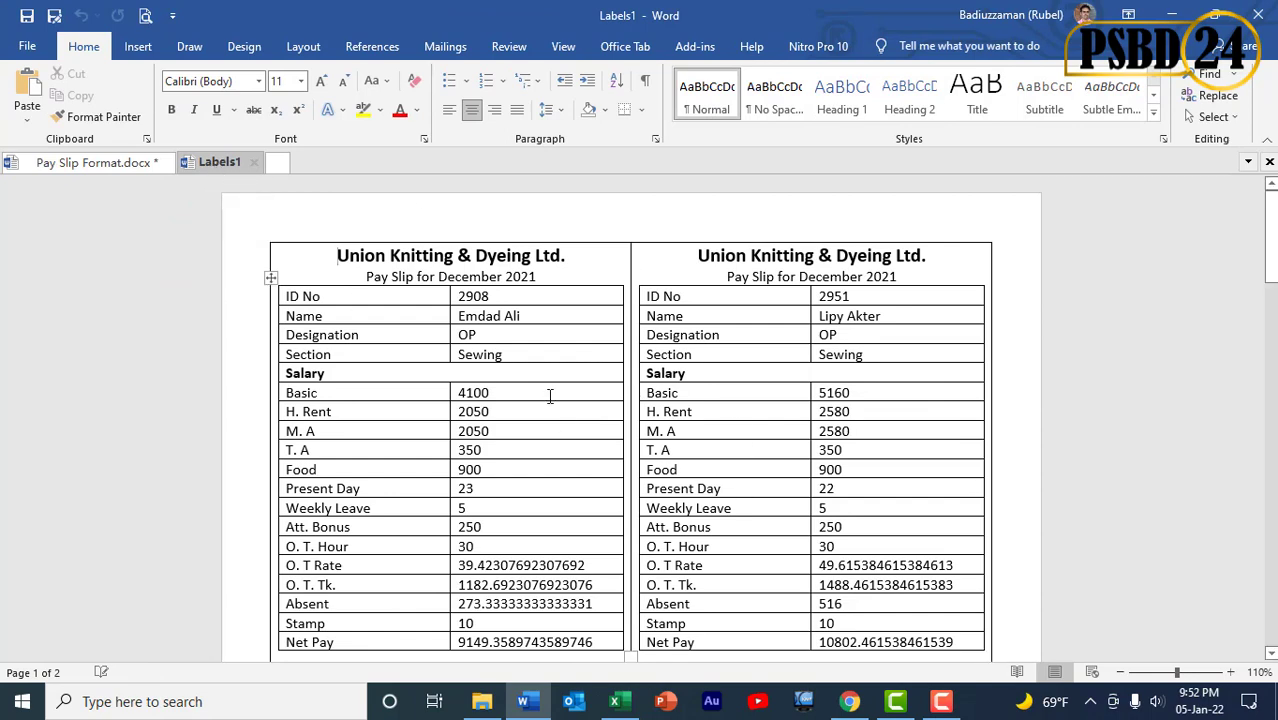
scroll(549, 396, "down", 10)
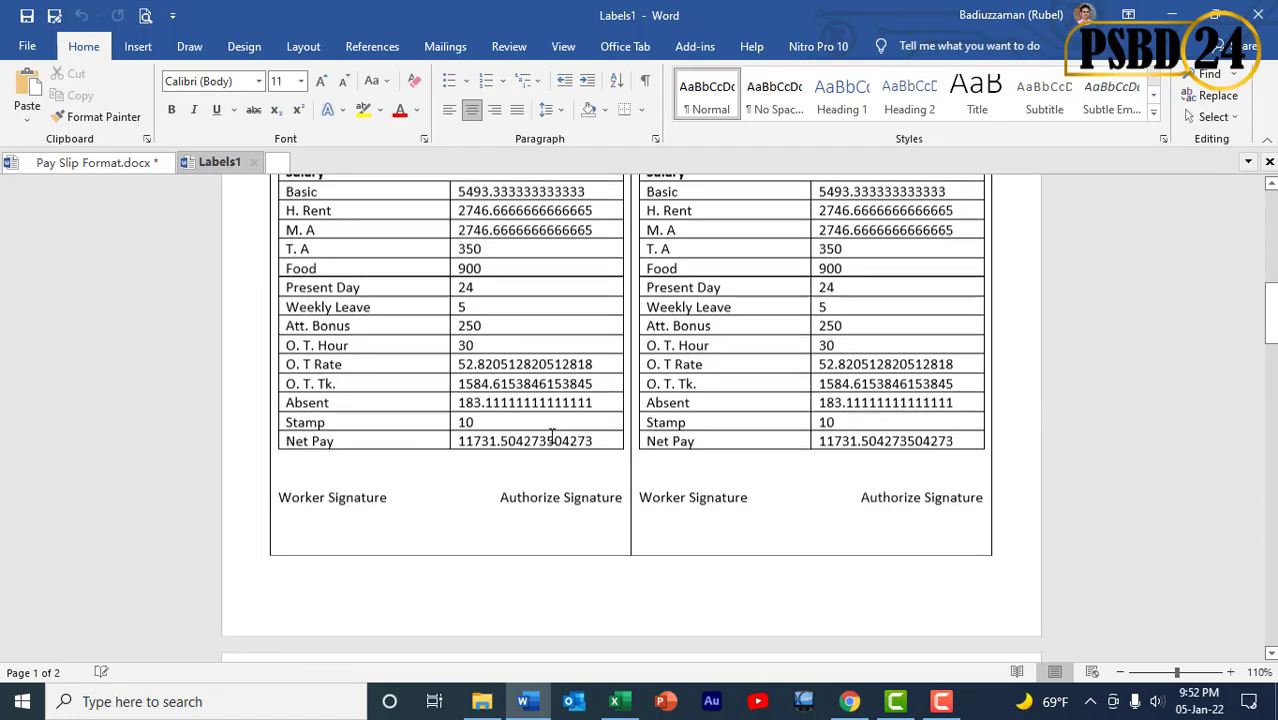
scroll(551, 436, "down", 10)
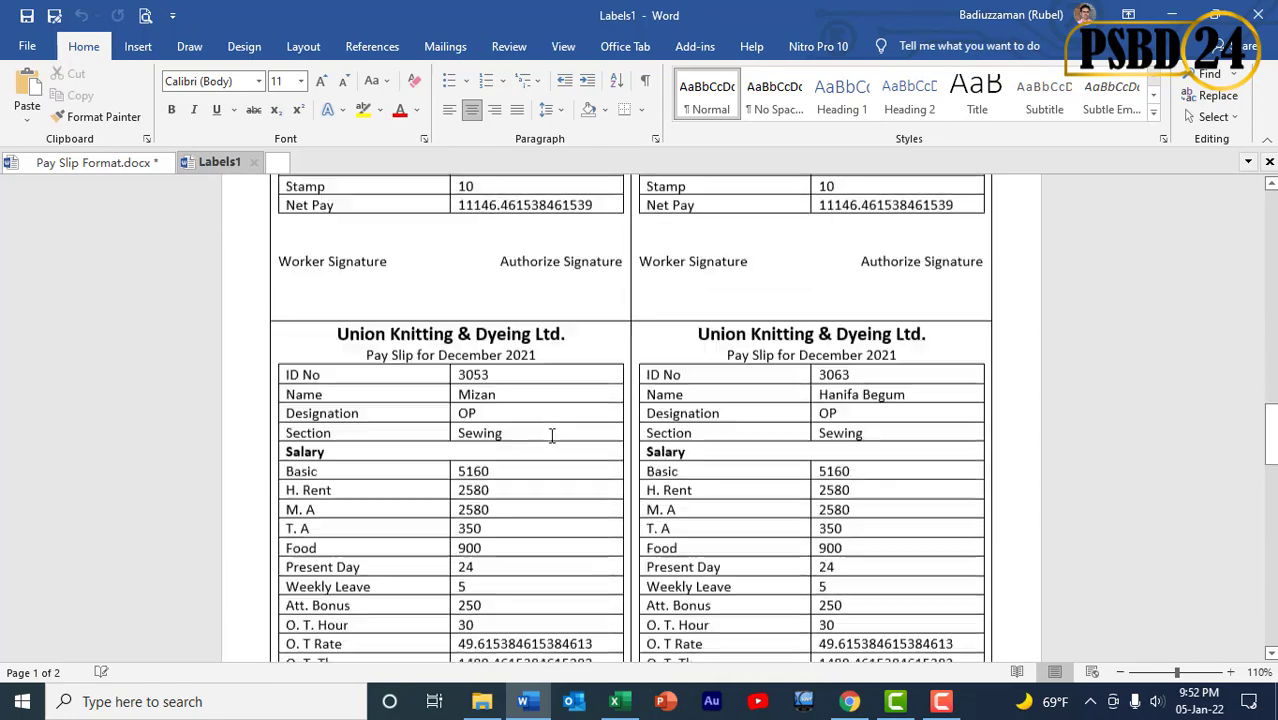
scroll(551, 436, "down", 10)
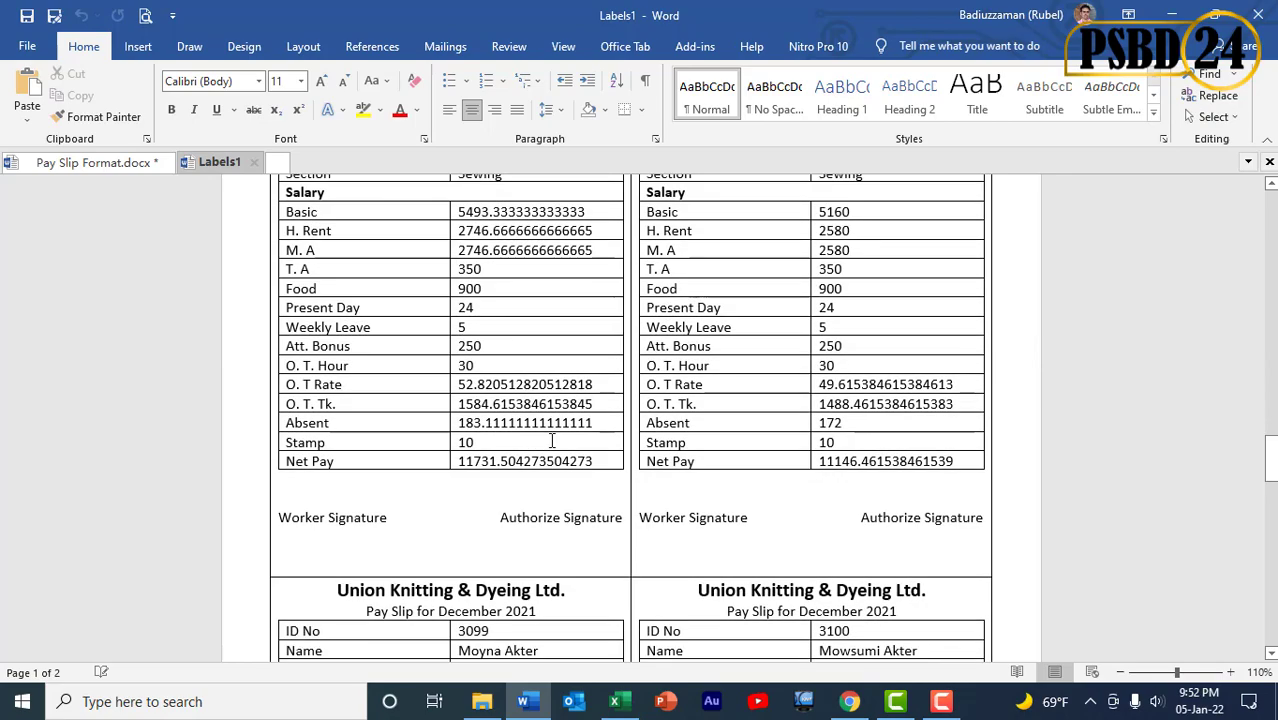
scroll(551, 441, "up", 15)
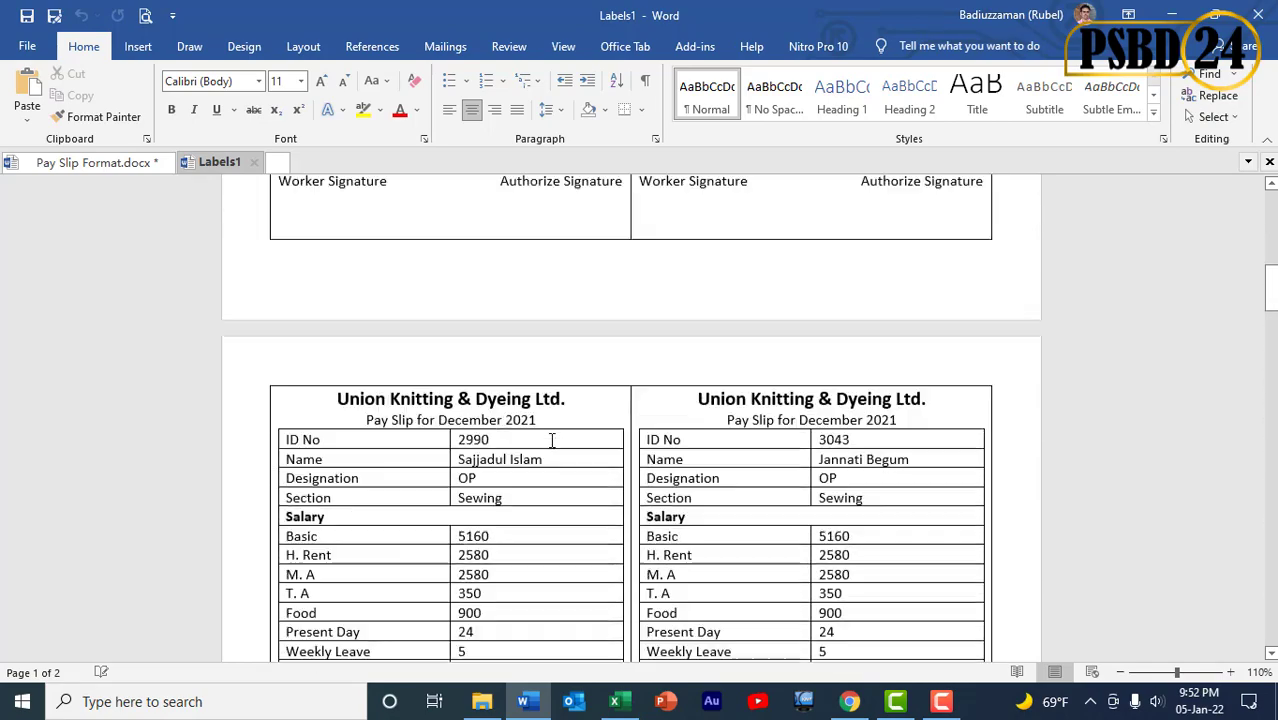
scroll(551, 441, "up", 10)
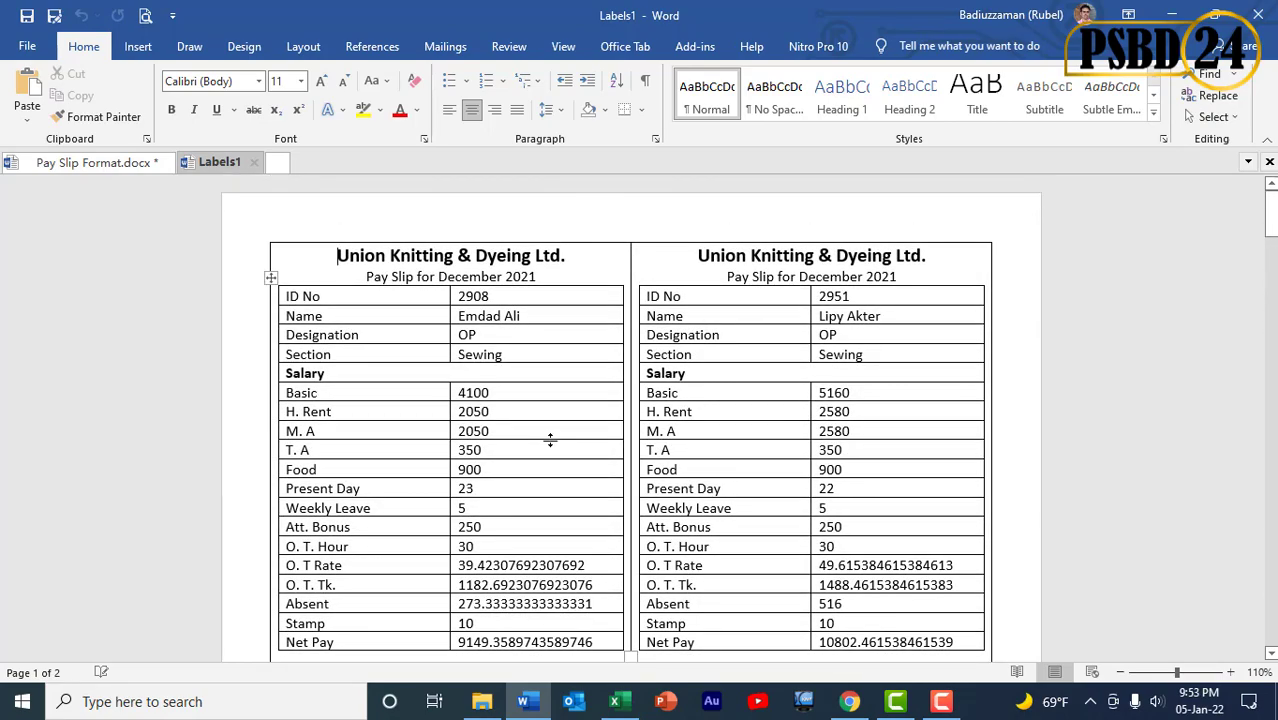
Compare the first employee's row on Sheet1 (2) in Excel with the first merged pay slip in Word, including Net Pay.
key("alt+Tab")
left_click(482, 703)
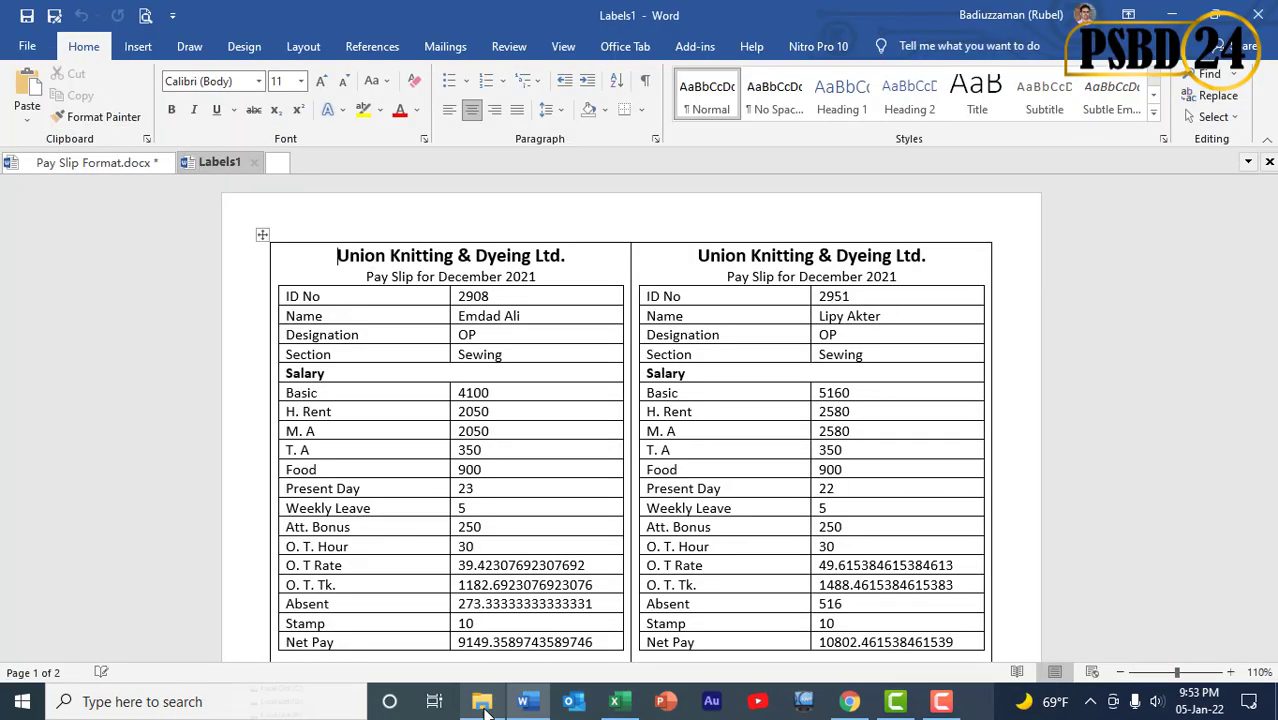
left_click(617, 703)
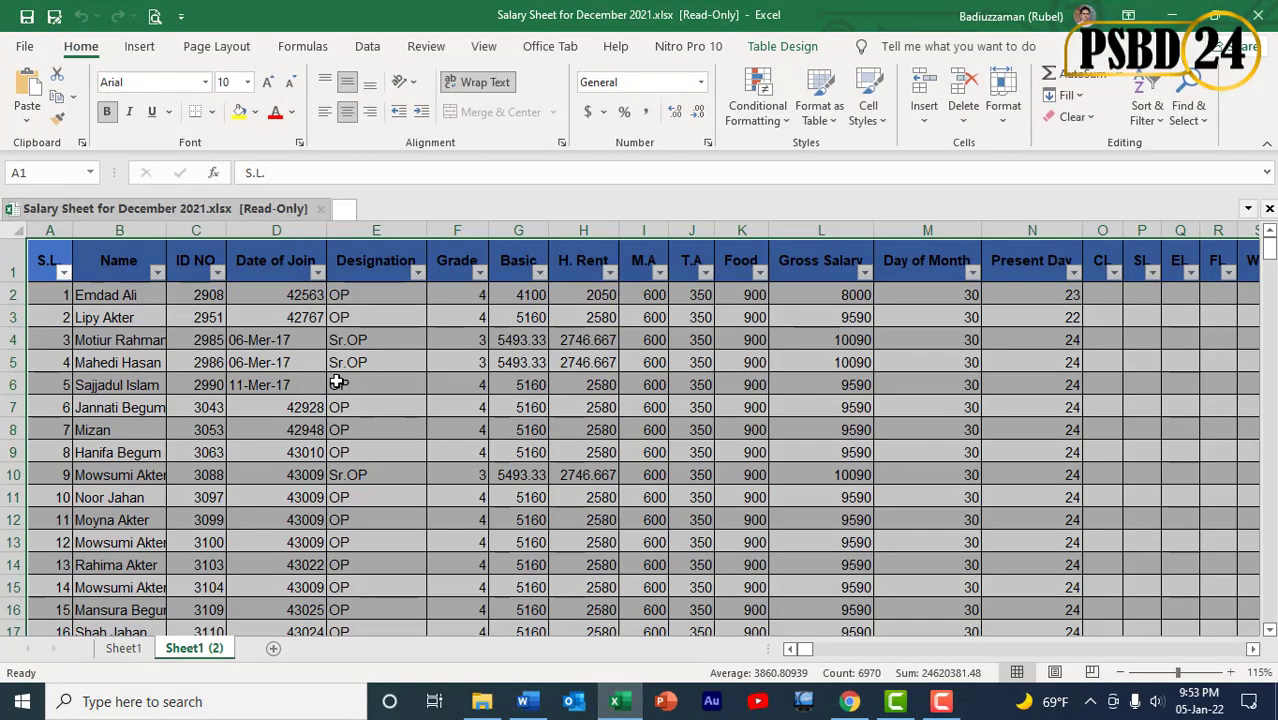
left_click(94, 300)
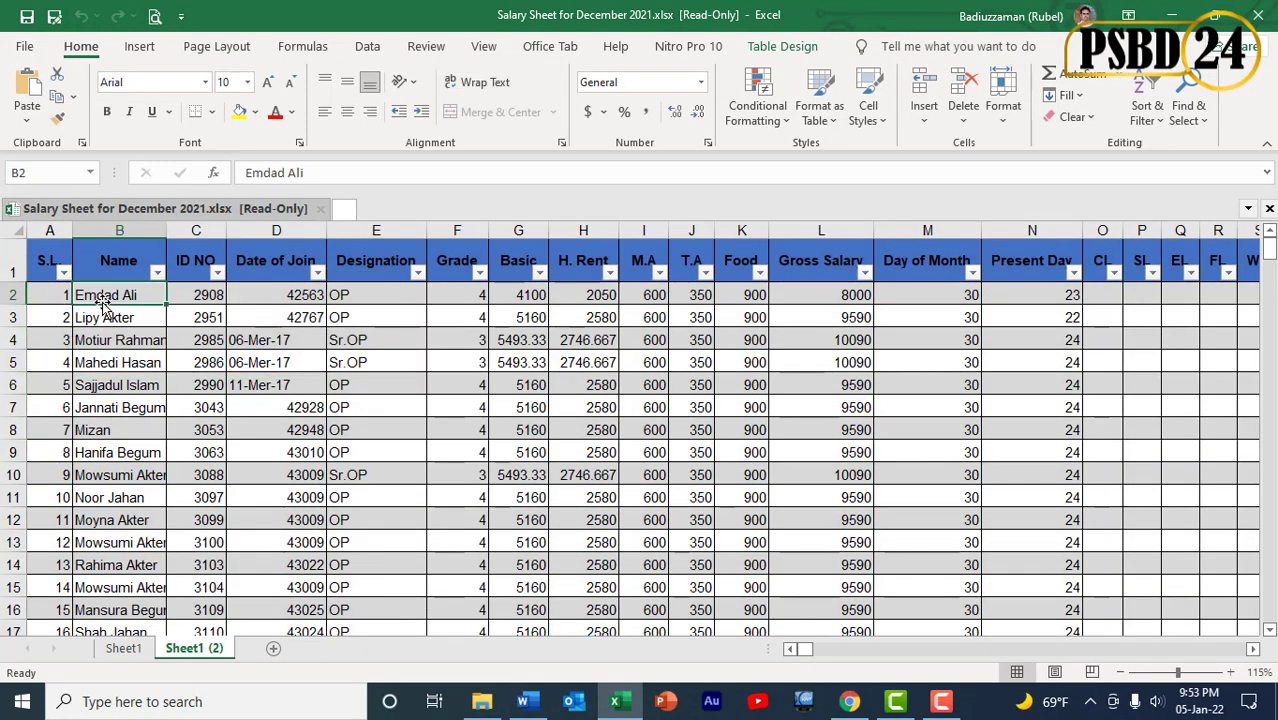
left_click(187, 298)
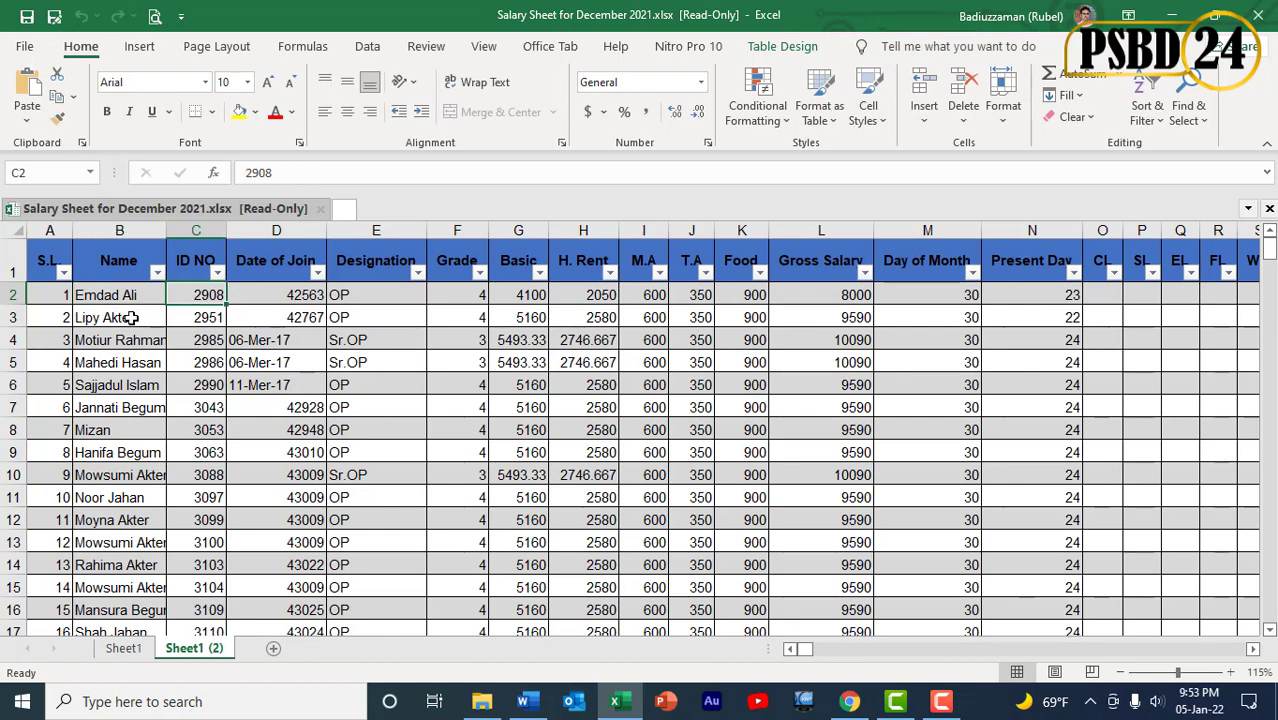
left_click(27, 295)
key("alt+Tab")
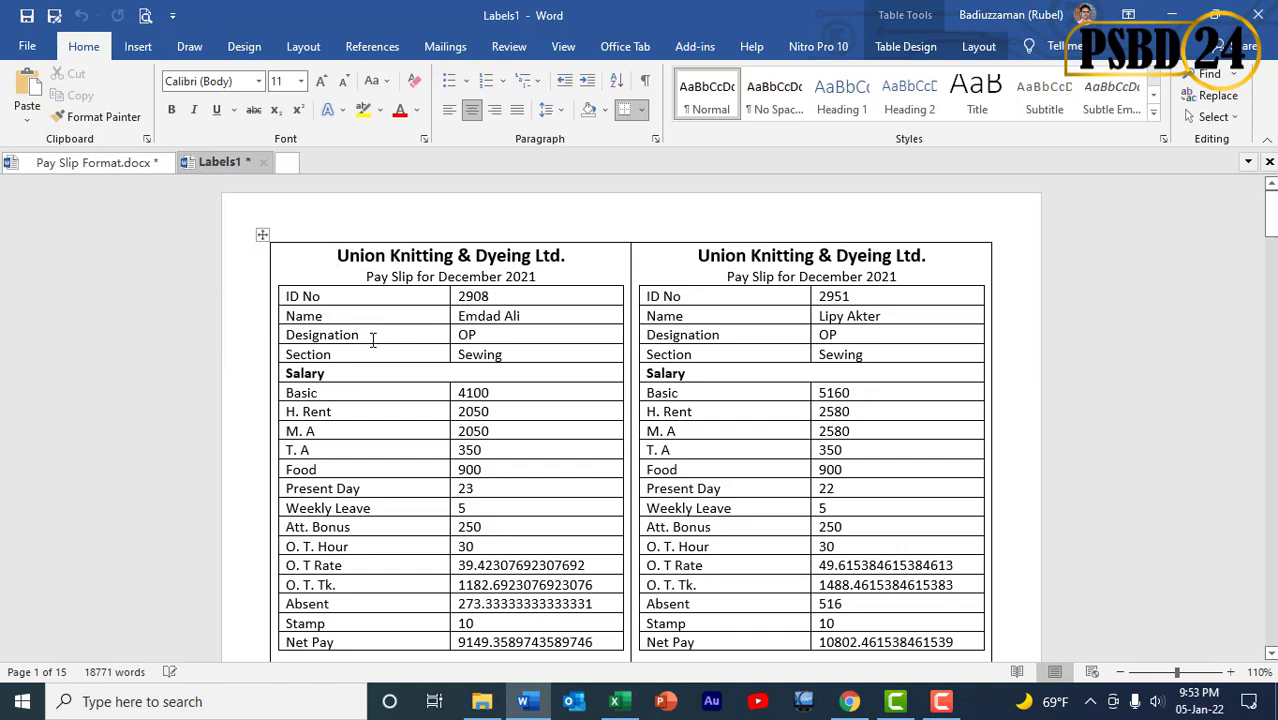
scroll(521, 477, "down", 3)
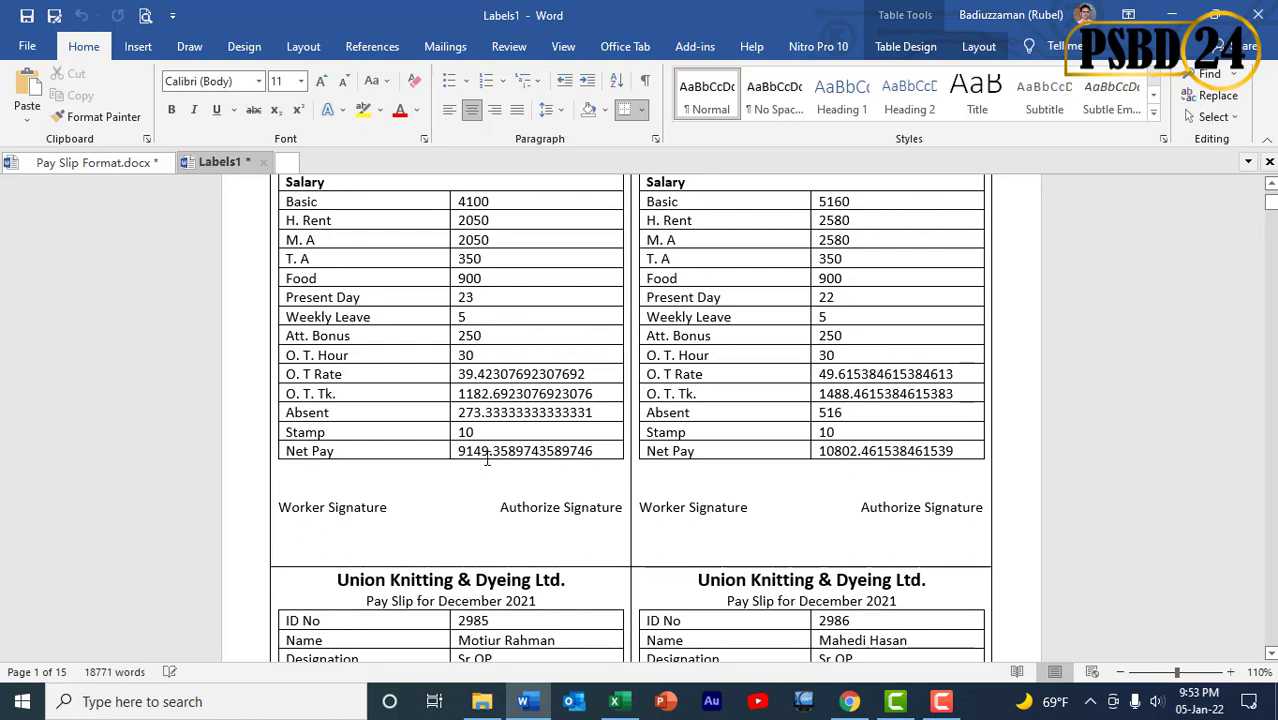
key("alt+Tab")
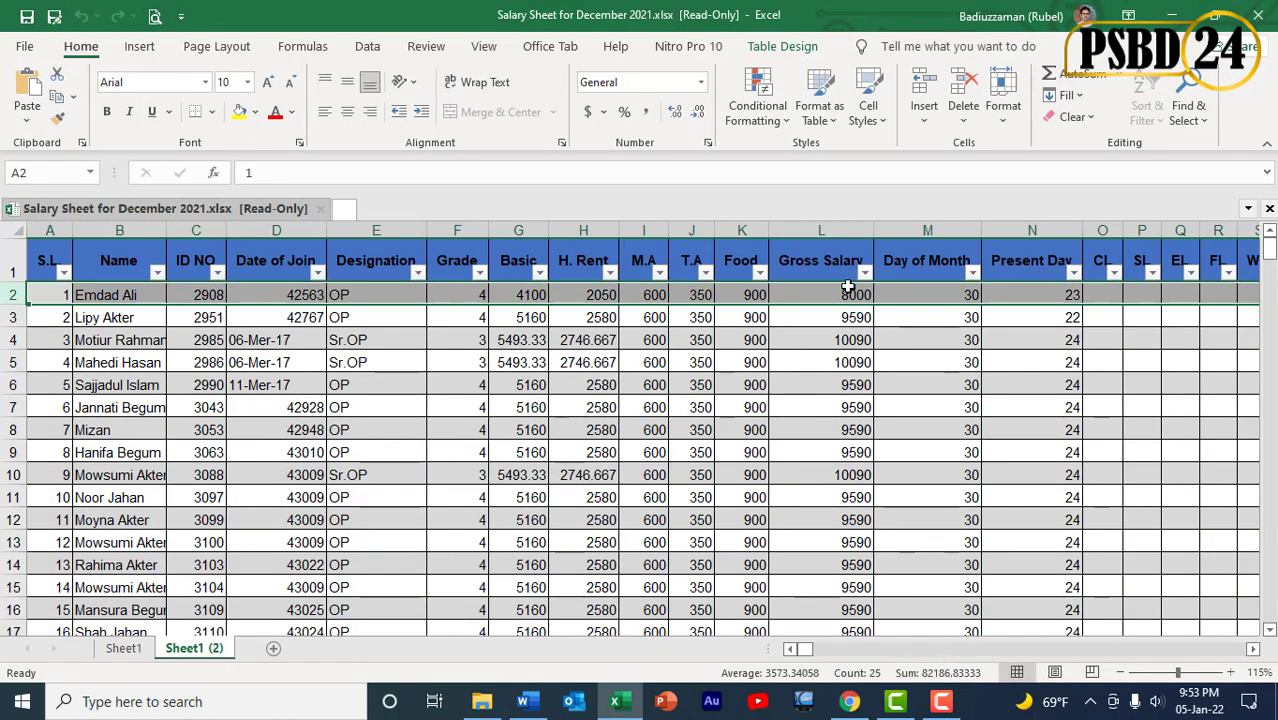
mouse_move(806, 649)
left_mouse_down()
mouse_move(818, 652)
mouse_move(800, 652)
left_mouse_up()
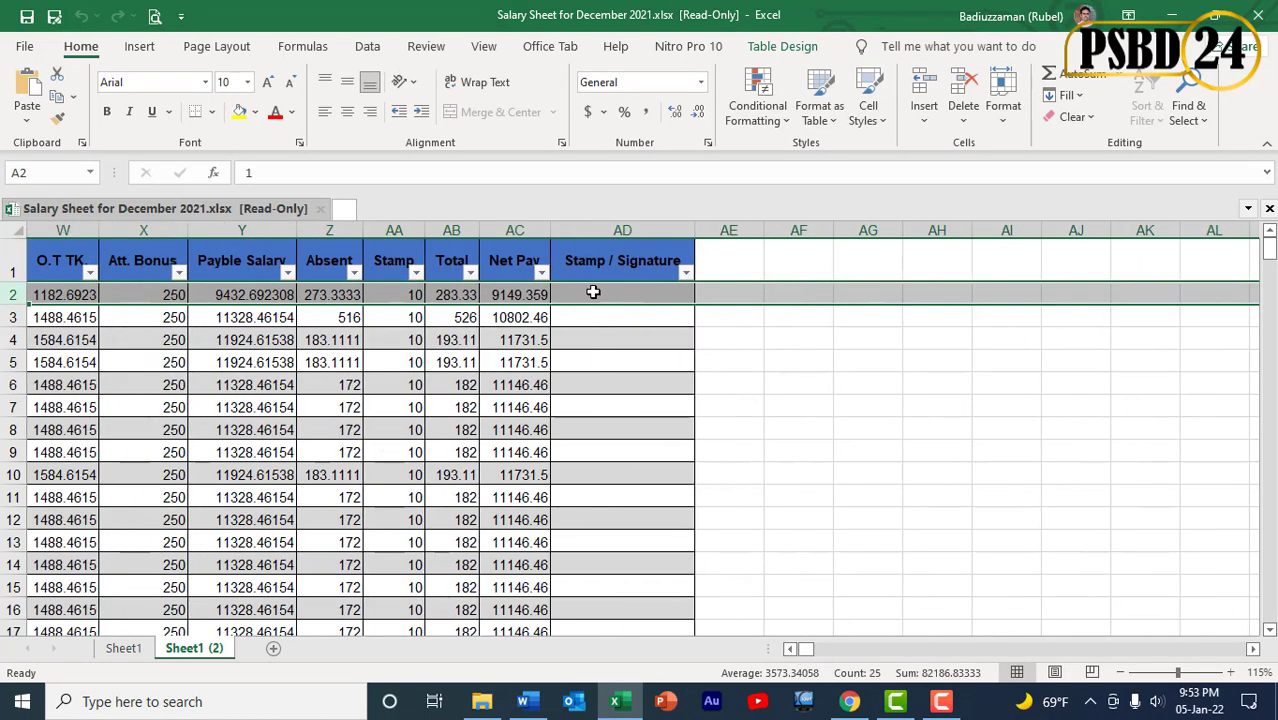
left_click(503, 295)
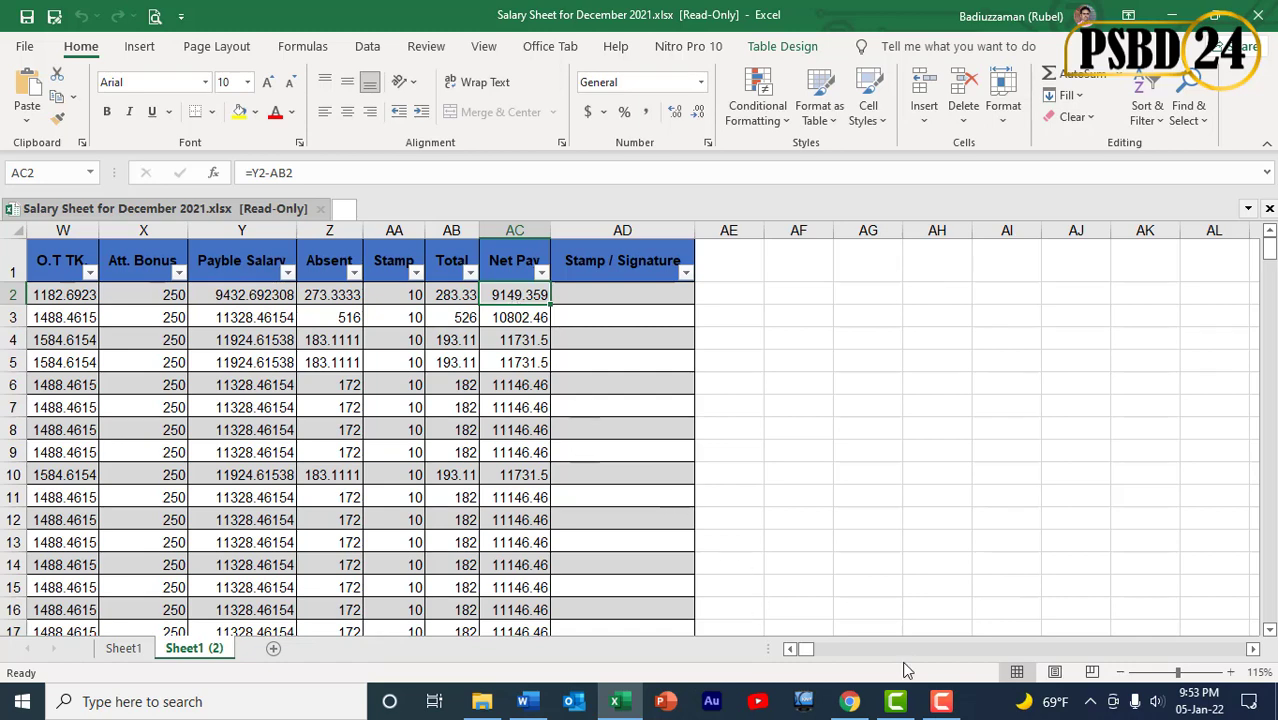
Freeze the panes at cell H2 on Sheet1 (2) and bring the Absent to Net Pay columns beside the frozen employee columns.
left_click_drag(812, 655, 802, 650)
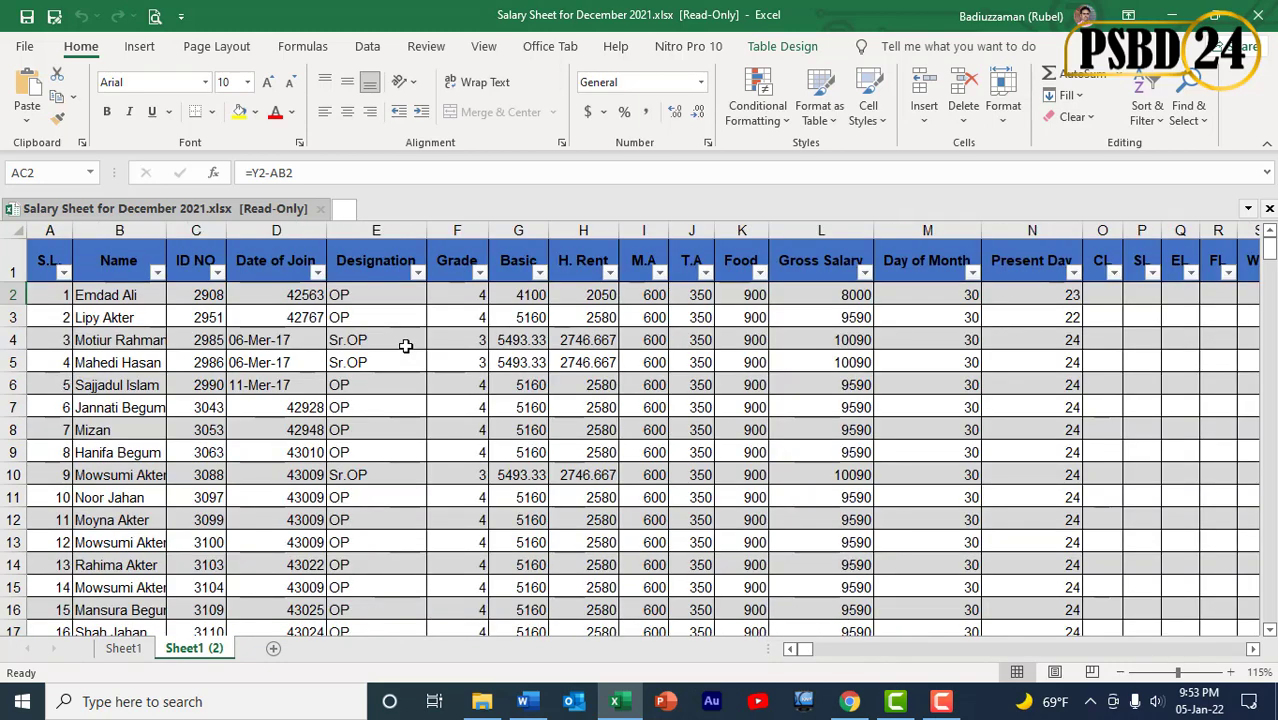
left_click(587, 295)
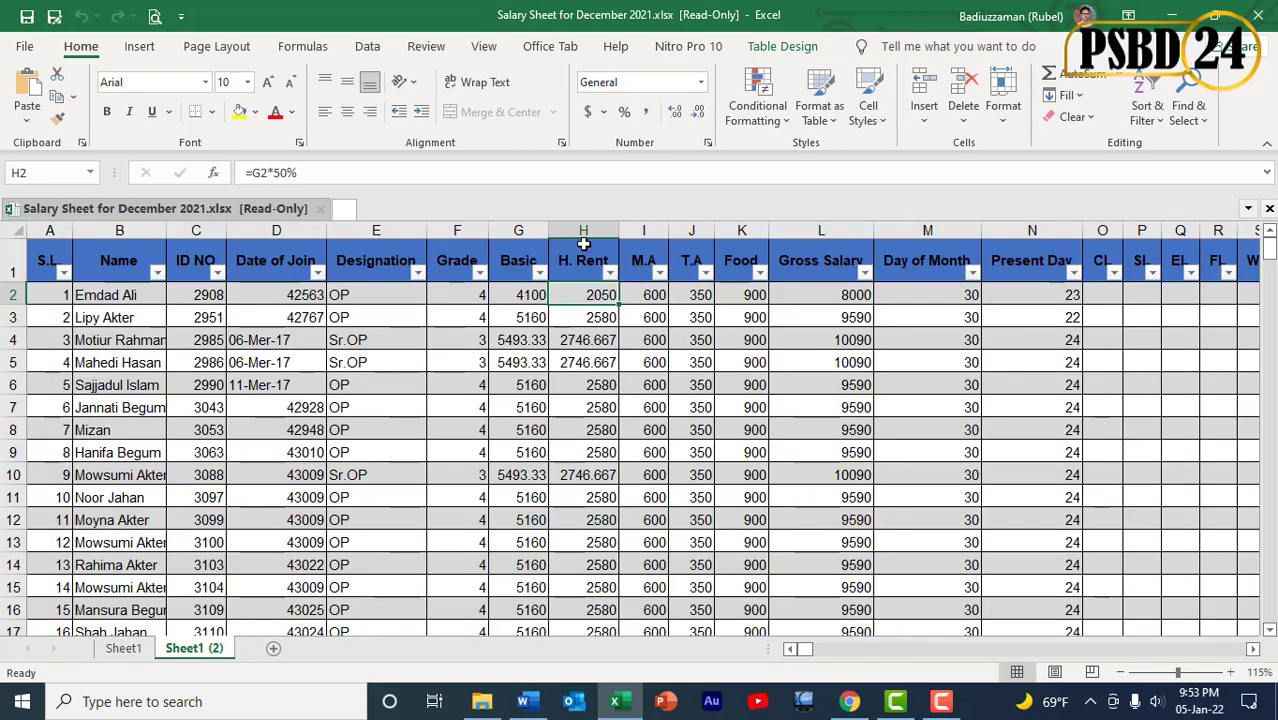
left_click(484, 46)
left_click(630, 112)
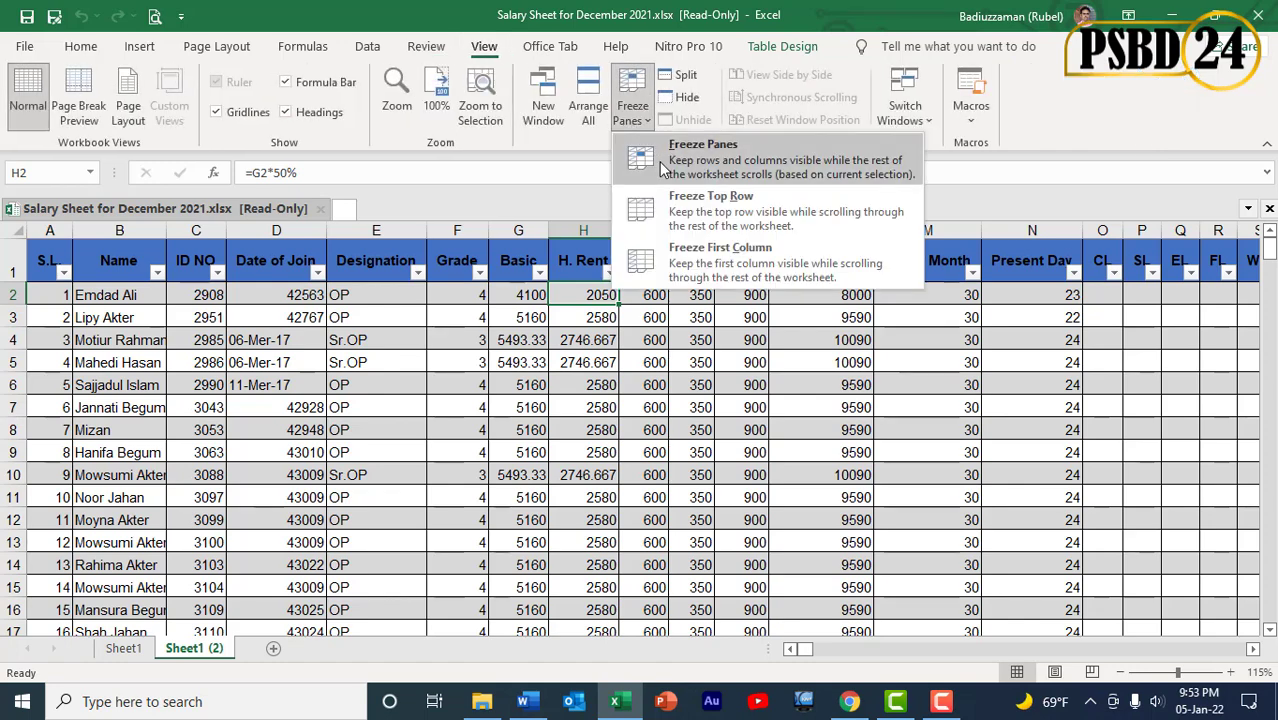
left_click(659, 161)
scroll(775, 633, "right", 7)
left_click(789, 649)
left_click(789, 649)
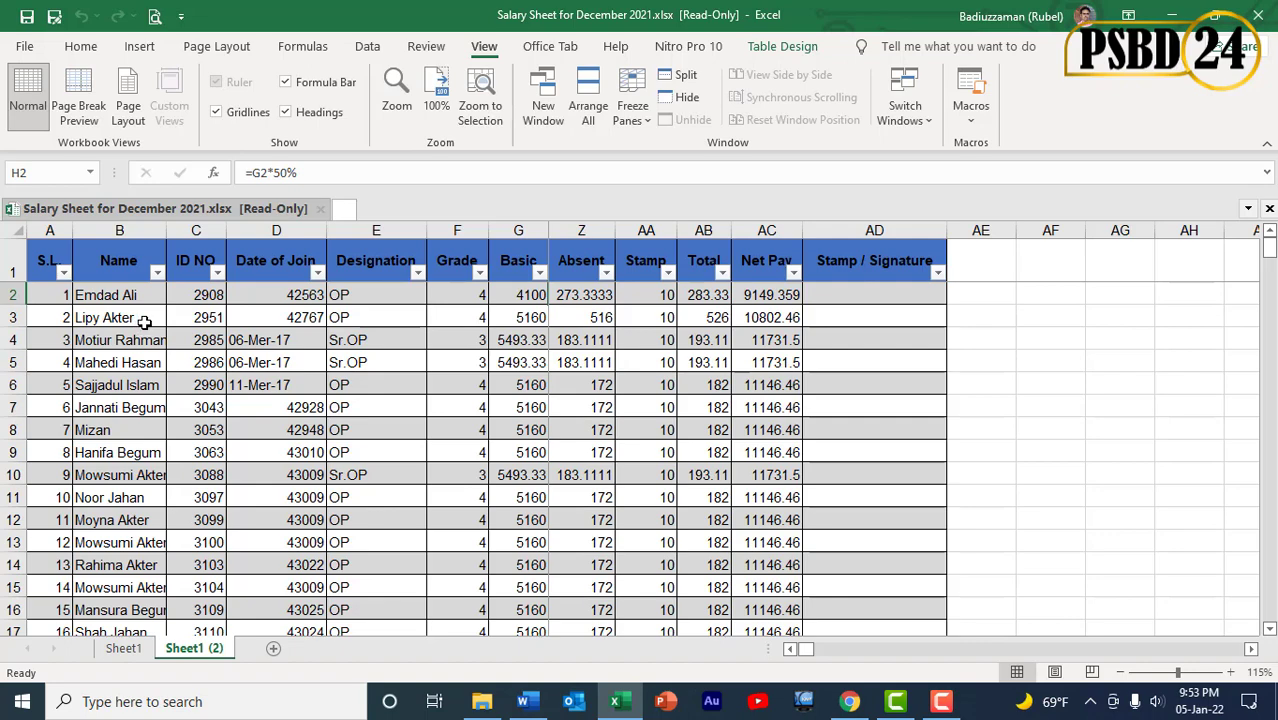
Compare the second and third merged pay slips in Word with their employee rows in the Excel salary sheet.
key("alt+Tab")
scroll(822, 262, "up", 5)
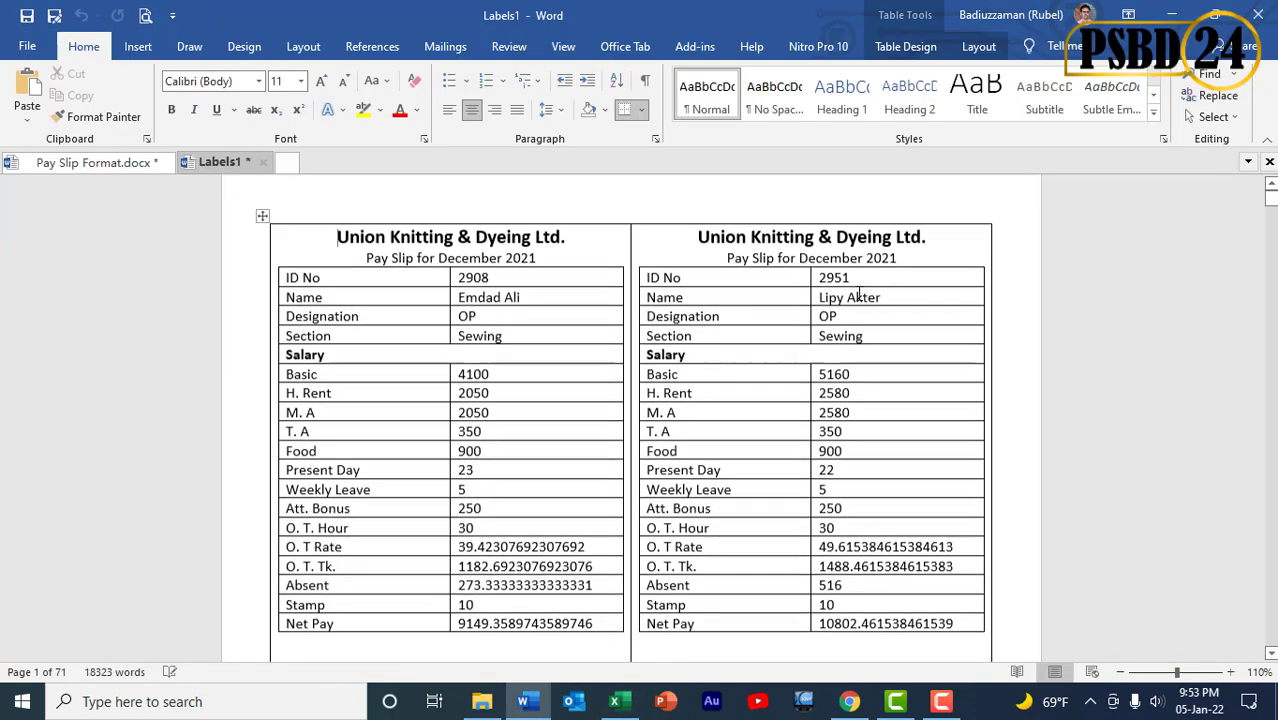
scroll(880, 385, "down", 4)
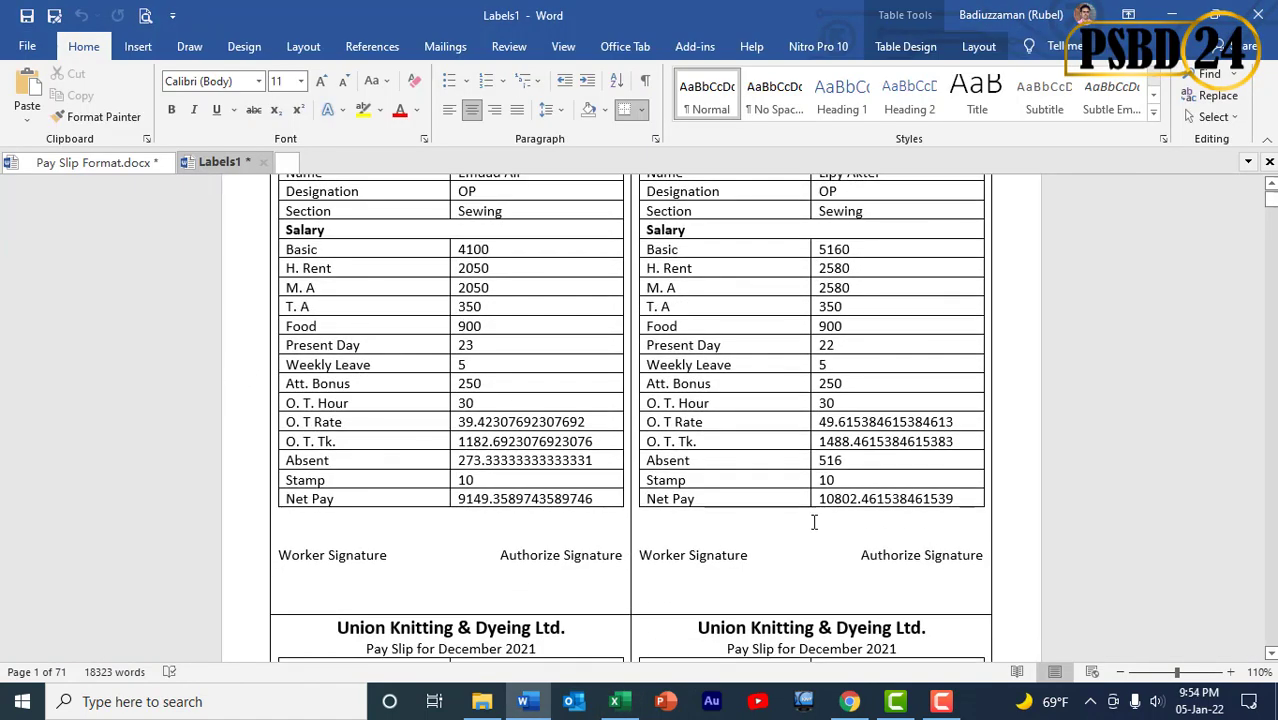
key("alt+Tab")
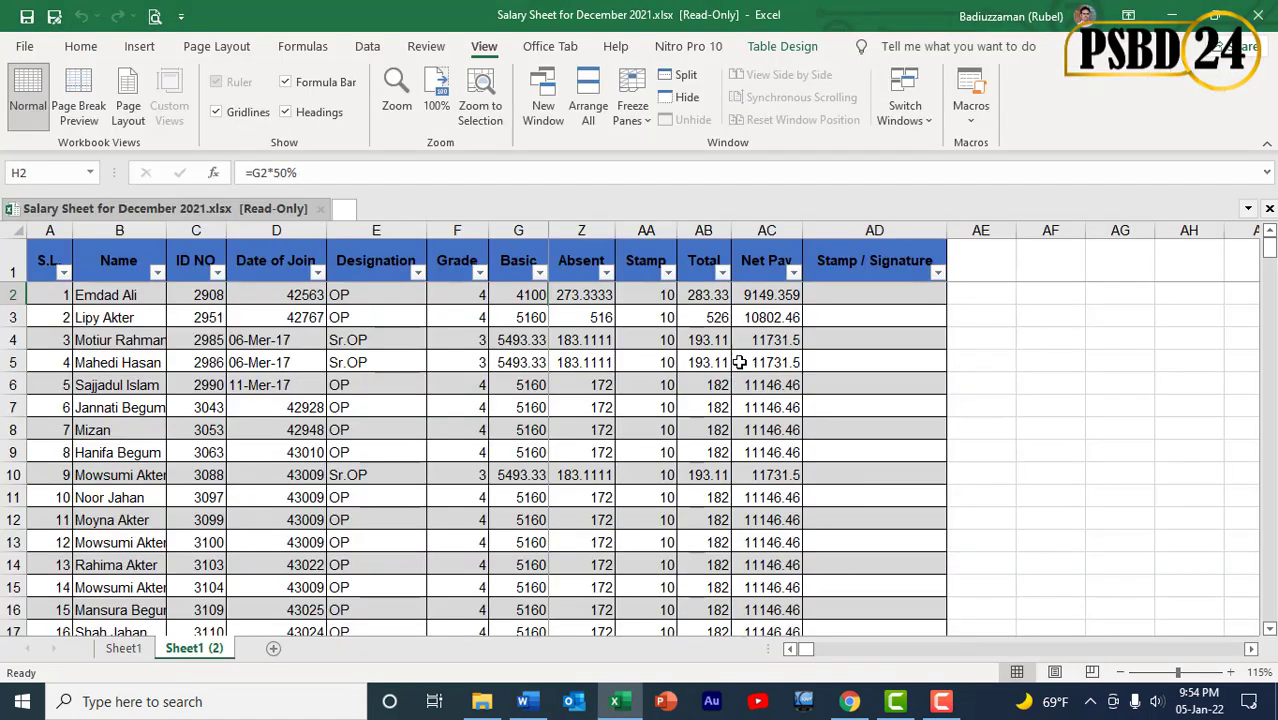
left_click(14, 317)
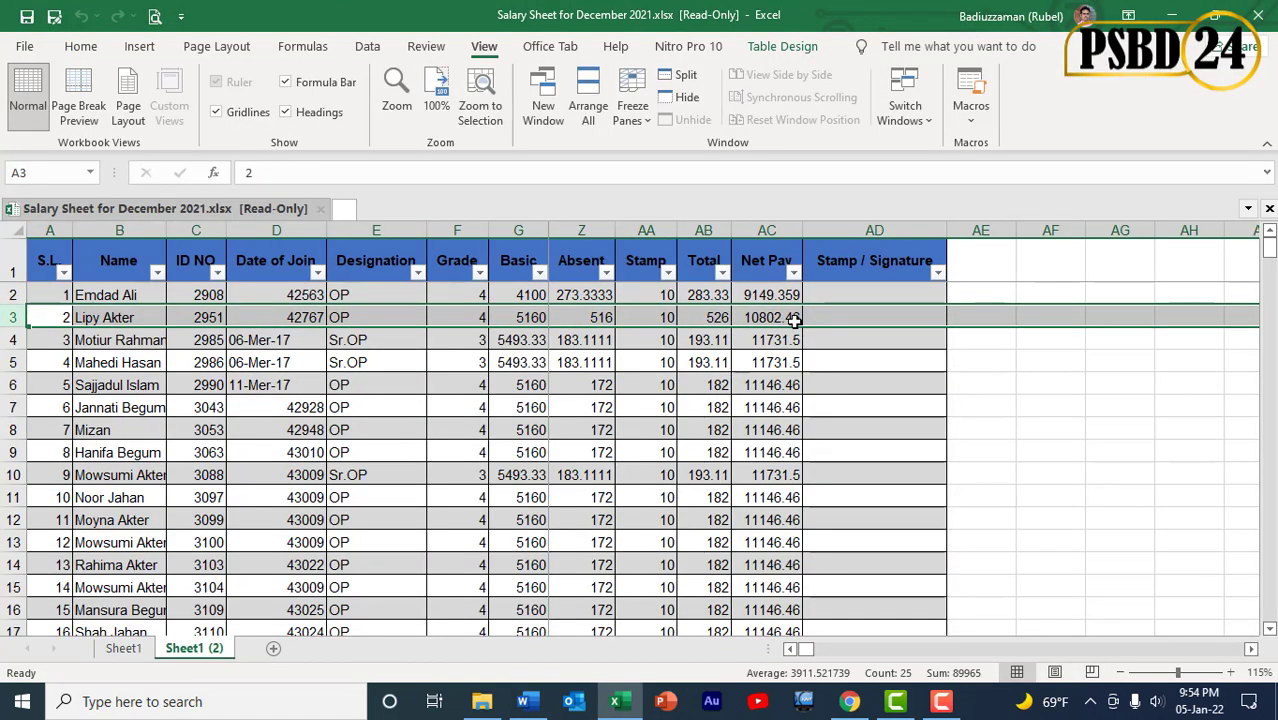
left_click(14, 340)
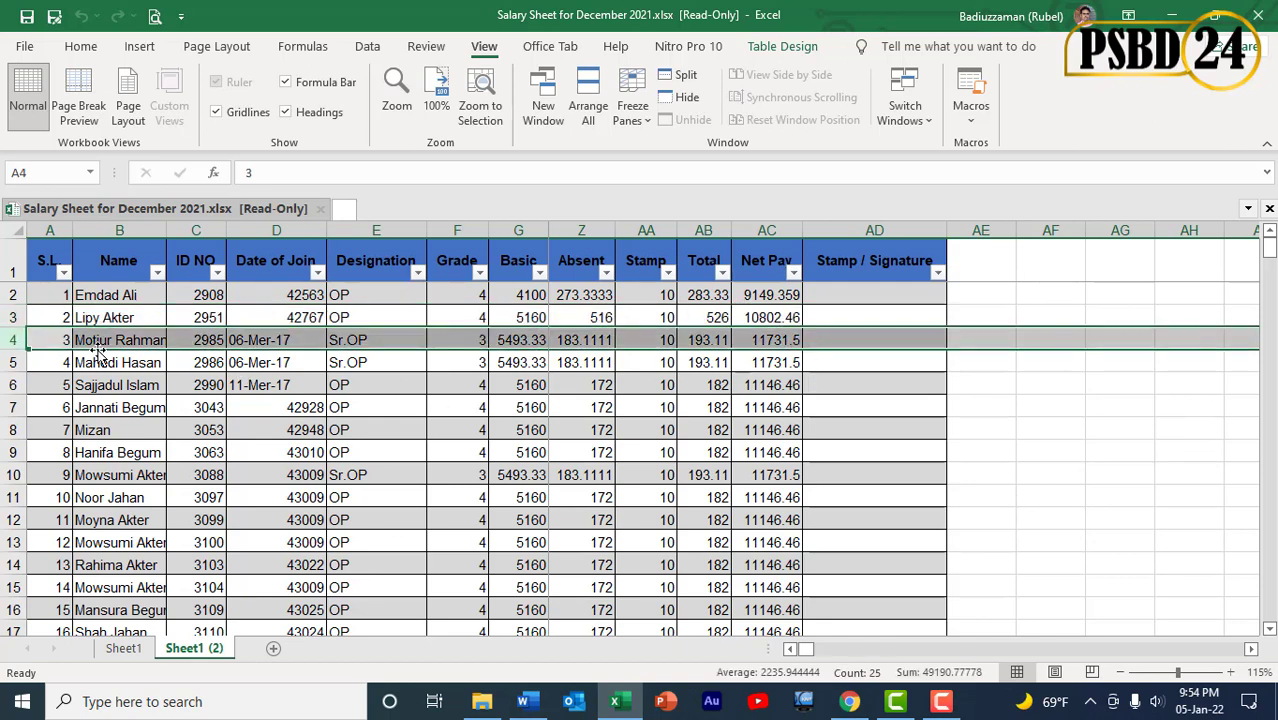
key("alt+Tab")
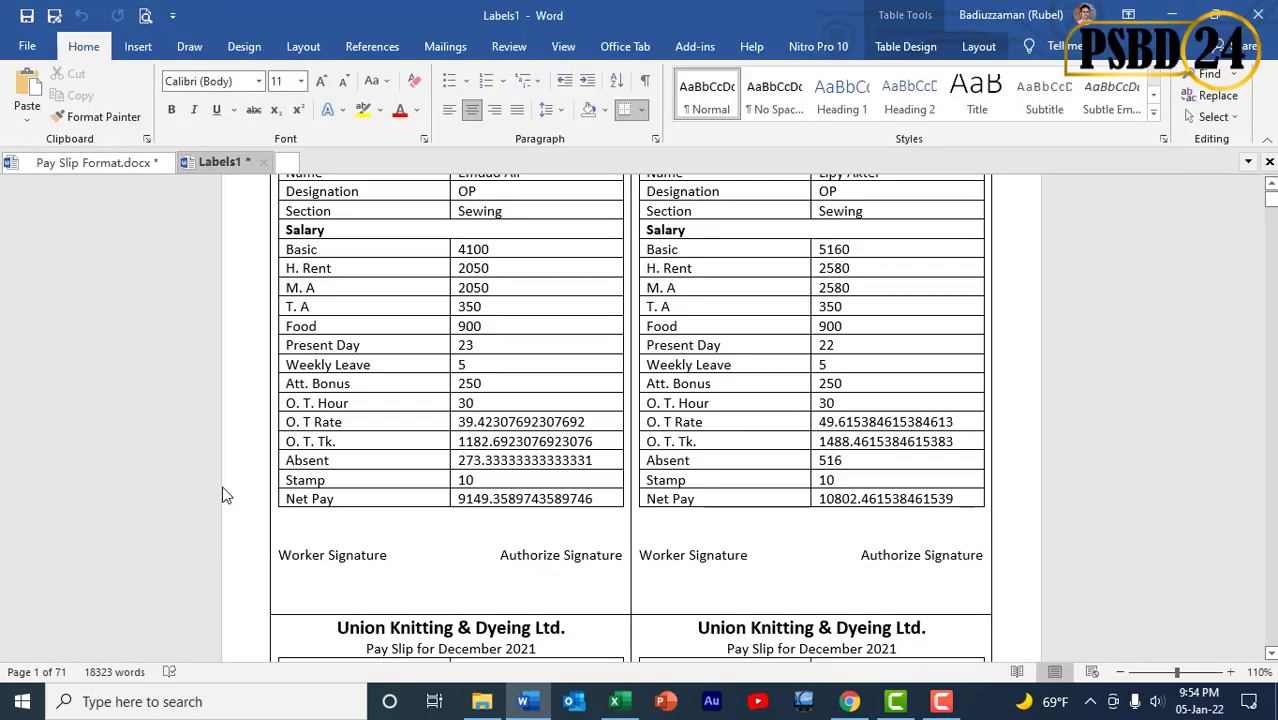
scroll(381, 581, "down", 5)
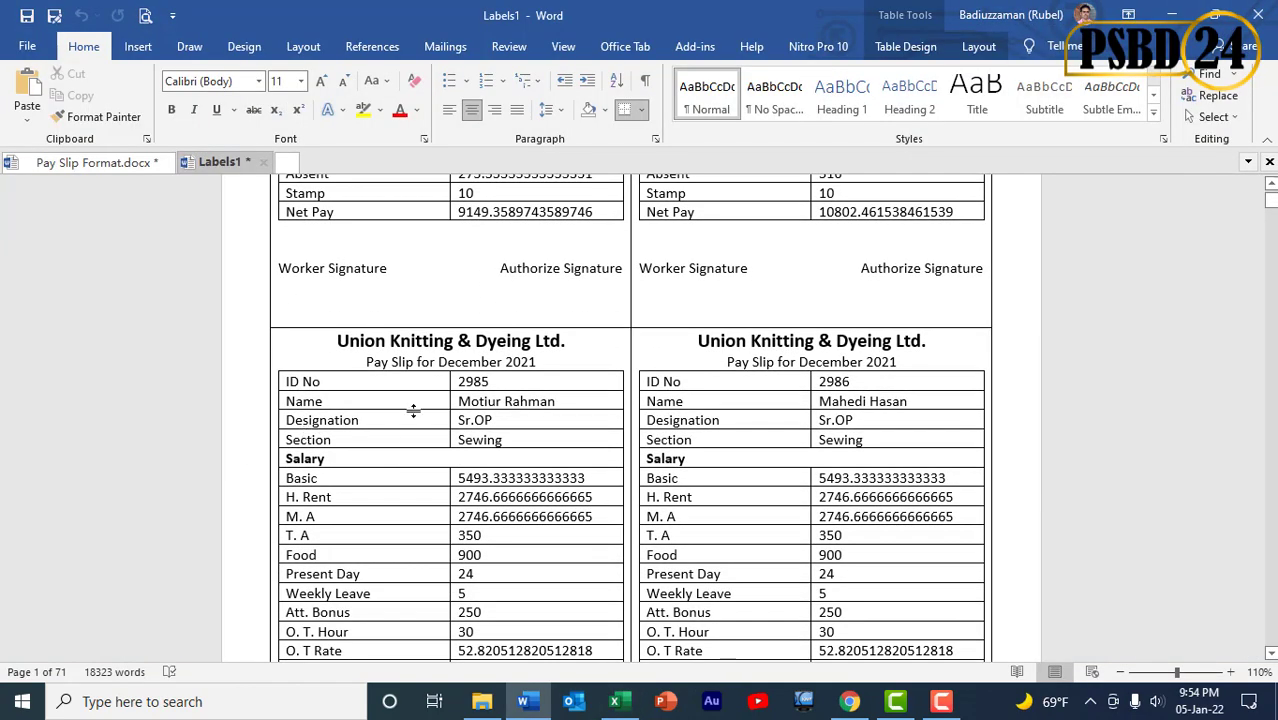
scroll(545, 404, "down", 5)
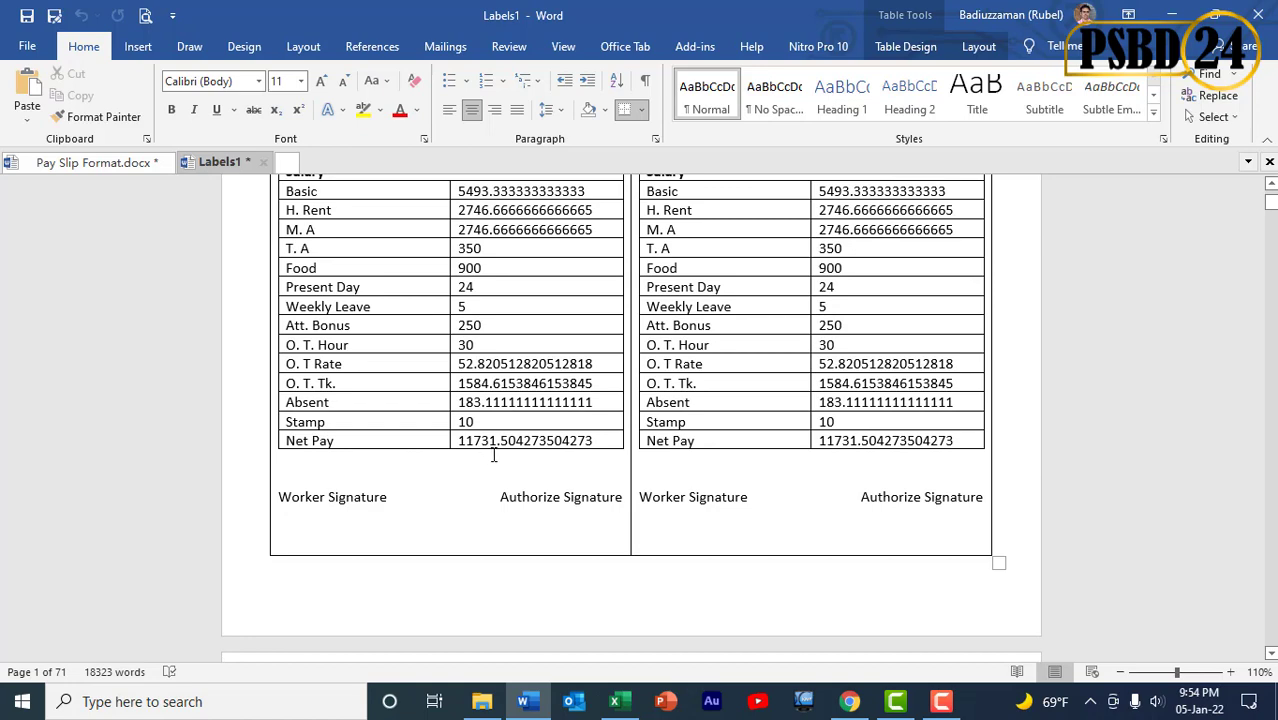
key("alt+Tab")
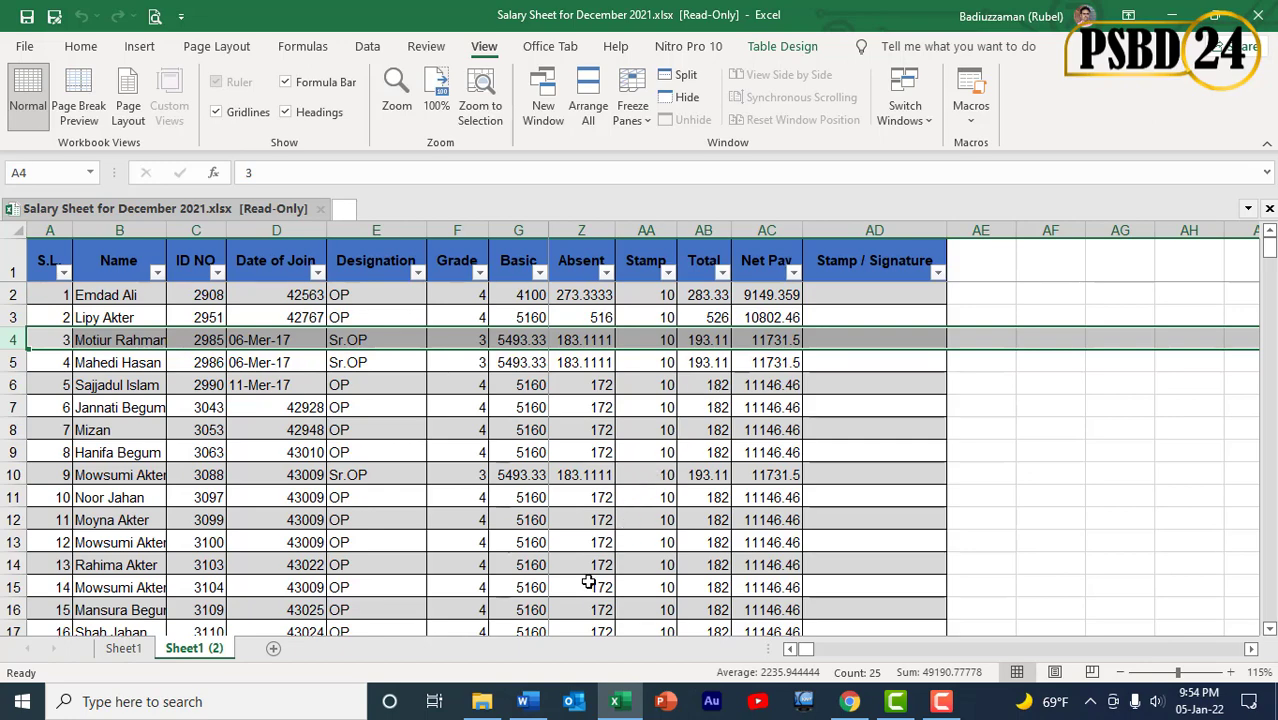
Switch to the merged document in Word, select the blank pay slip table on page 70, and examine the neighbouring slips.
left_click(531, 702)
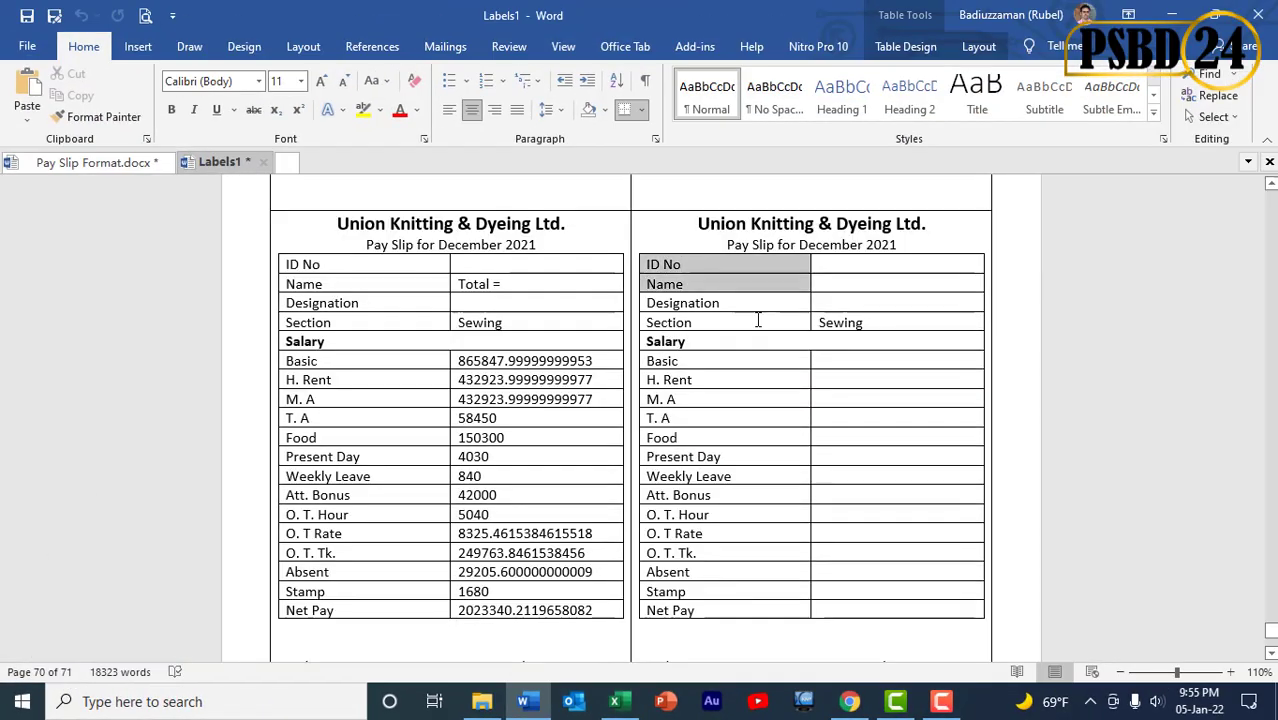
left_click_drag(758, 320, 876, 572)
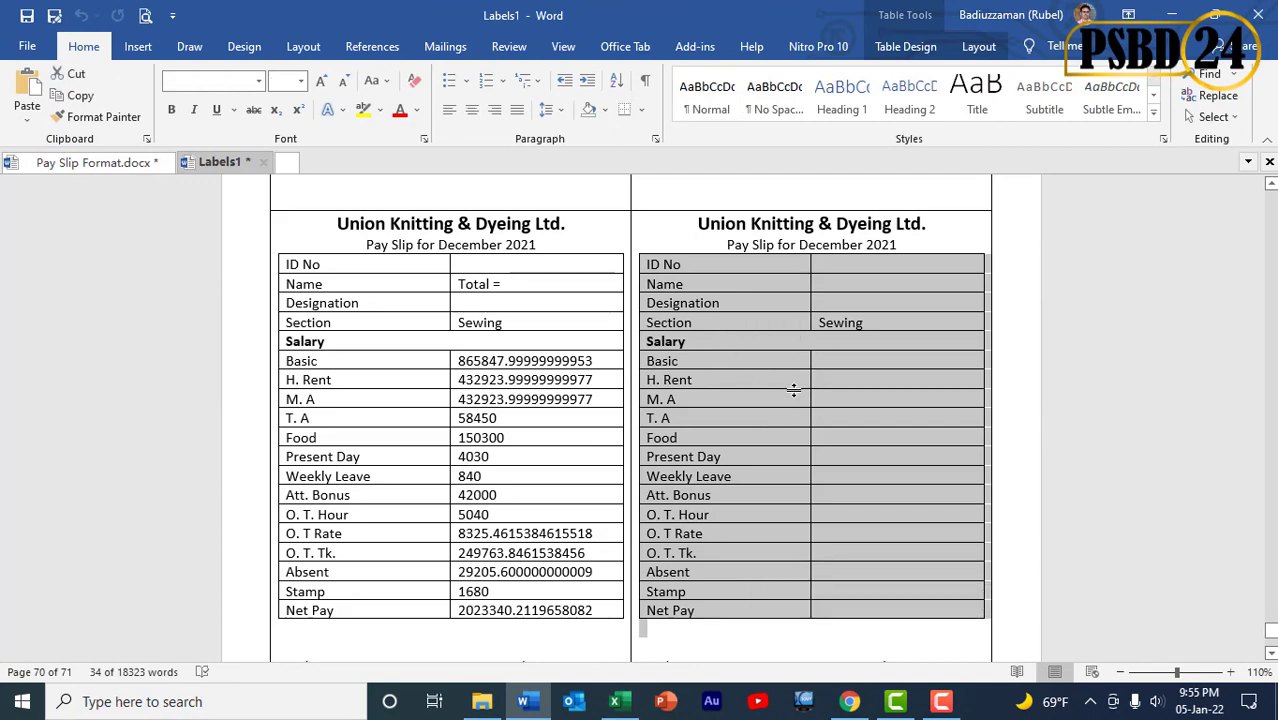
scroll(793, 389, "up", 8)
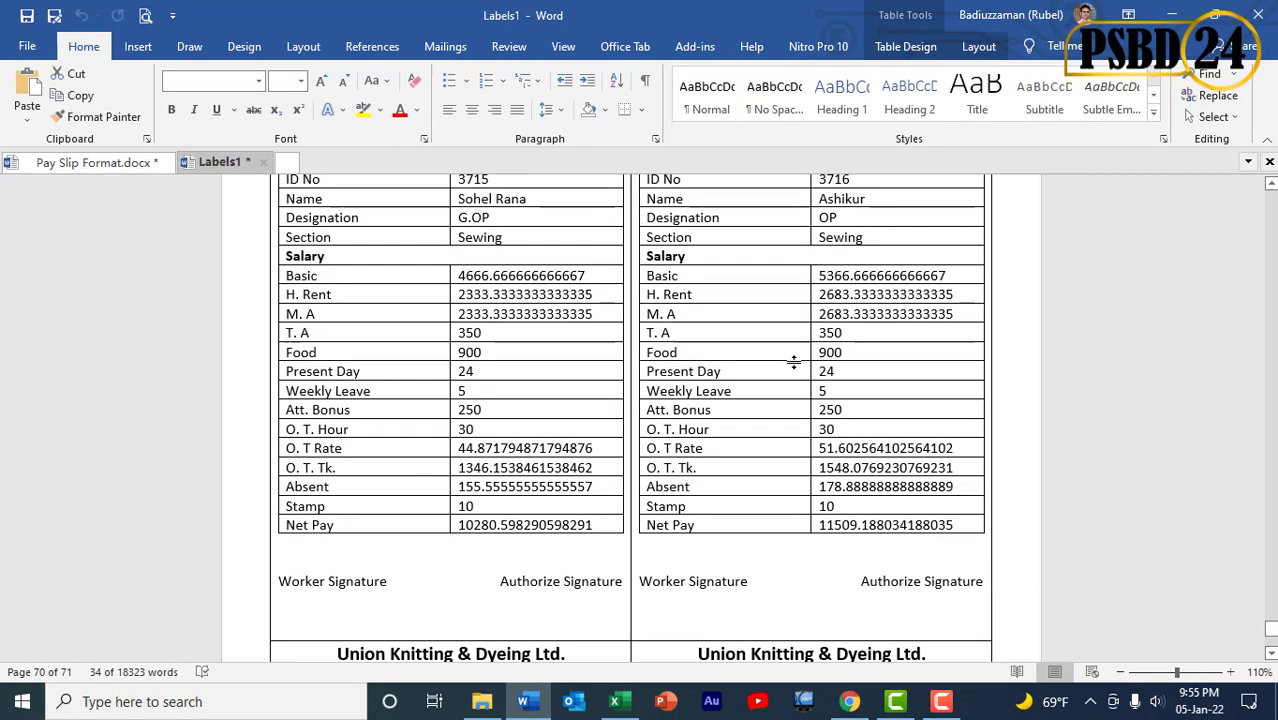
scroll(446, 447, "down", 6)
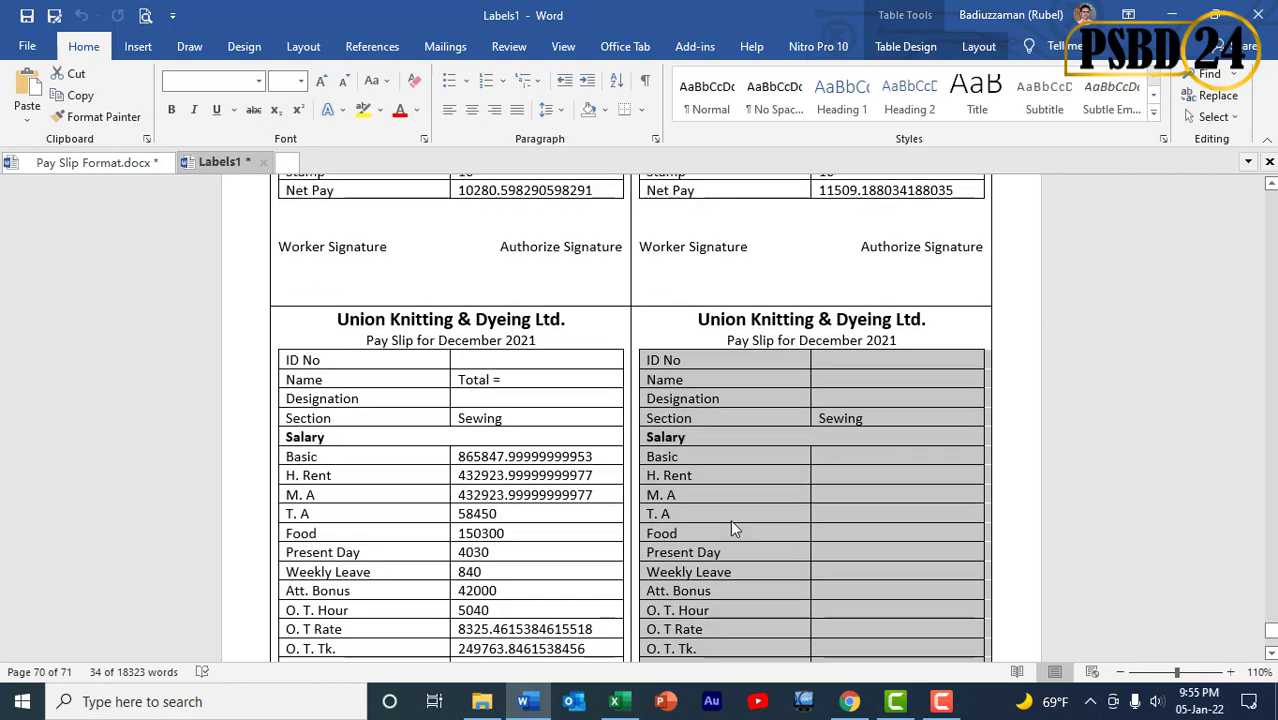
scroll(772, 478, "down", 5)
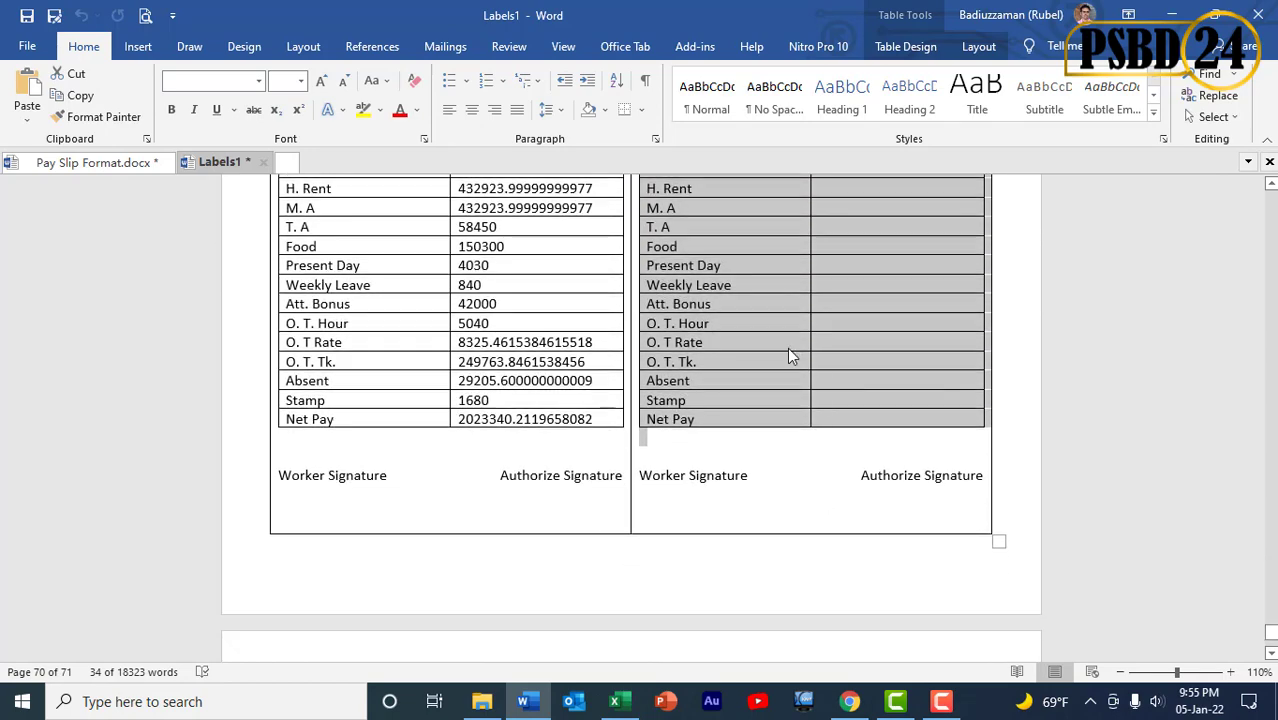